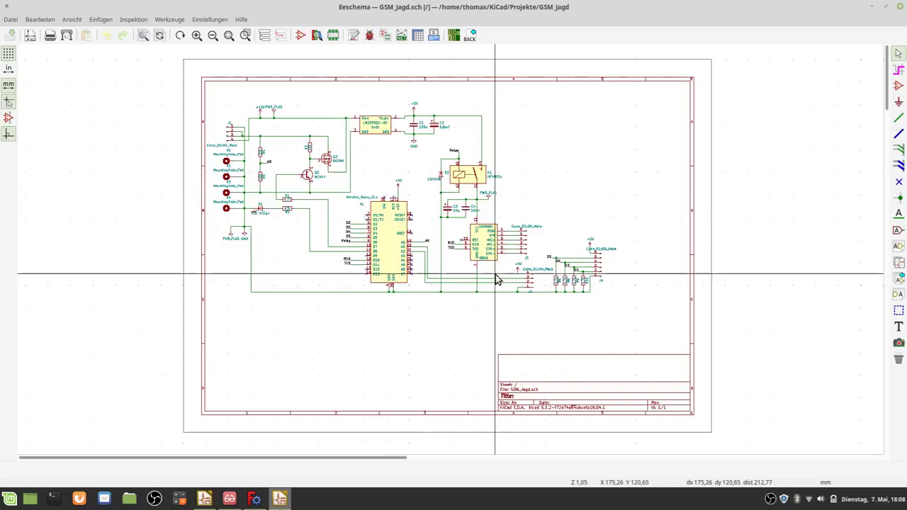
Step: Scroll through the schematic, then minimise Eeschema
scroll(450, 254, up, 3)
scroll(450, 253, up, 2)
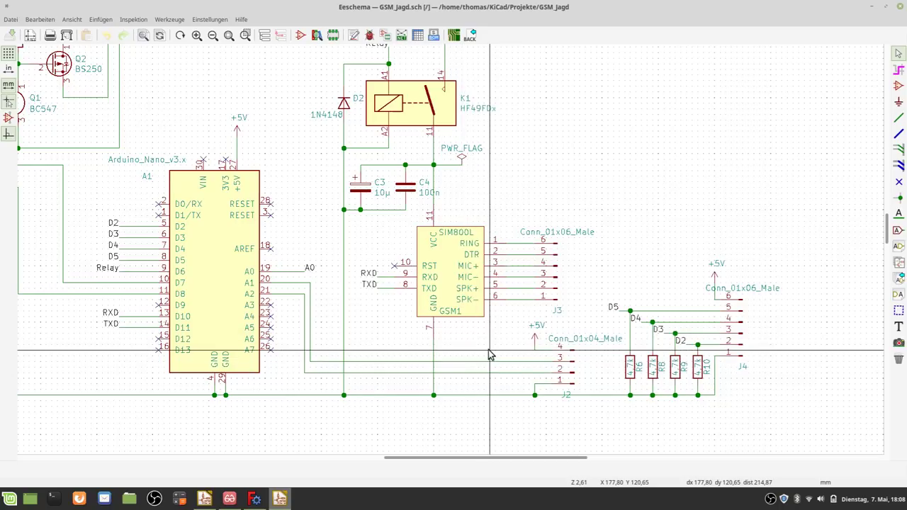
scroll(482, 333, down, 1)
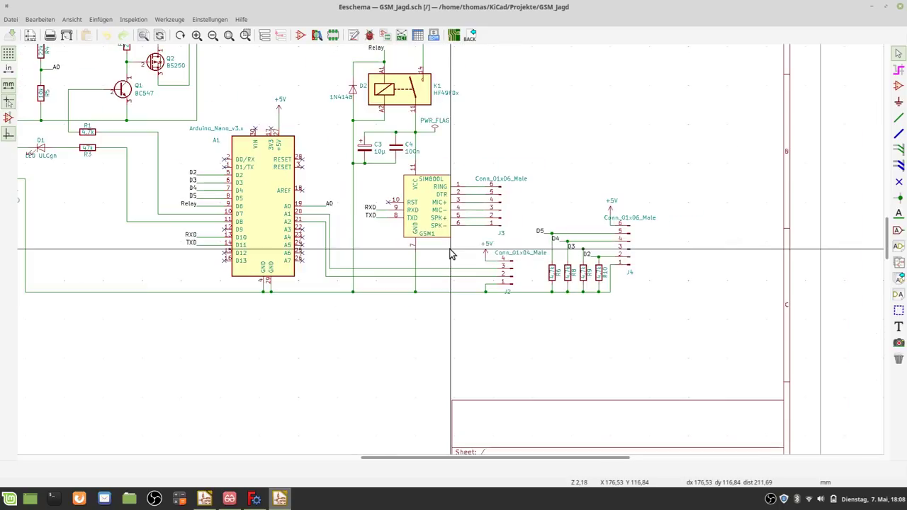
scroll(470, 260, down, 1)
scroll(441, 249, down, 2)
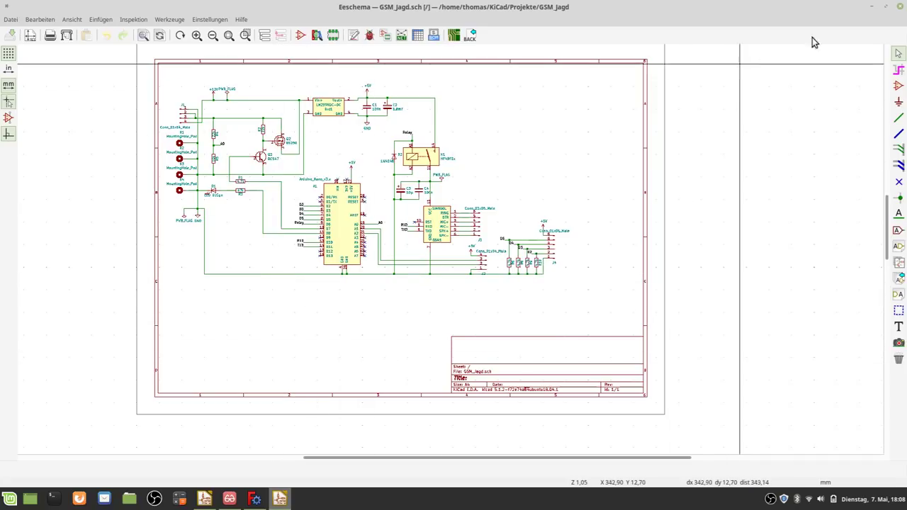
click(870, 7)
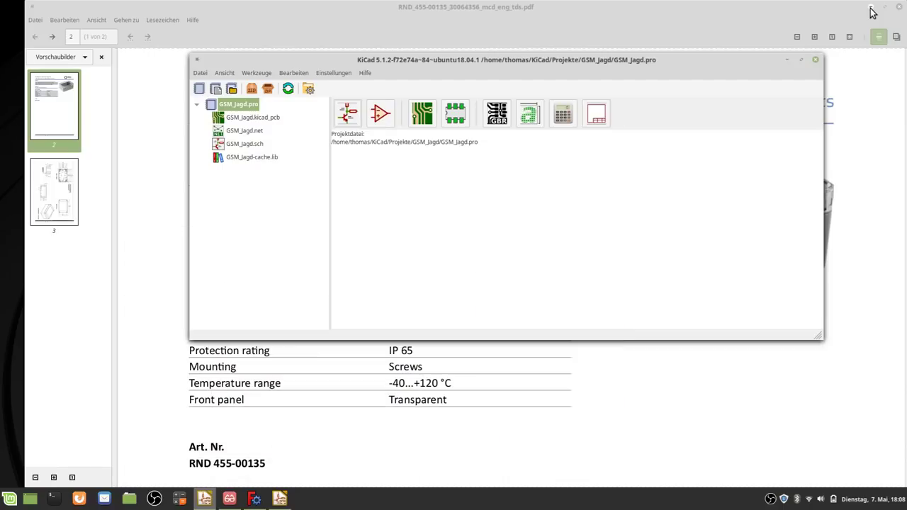
Step: Check the still-empty board in Pcbnew, close it, and minimise the project manager
click(417, 117)
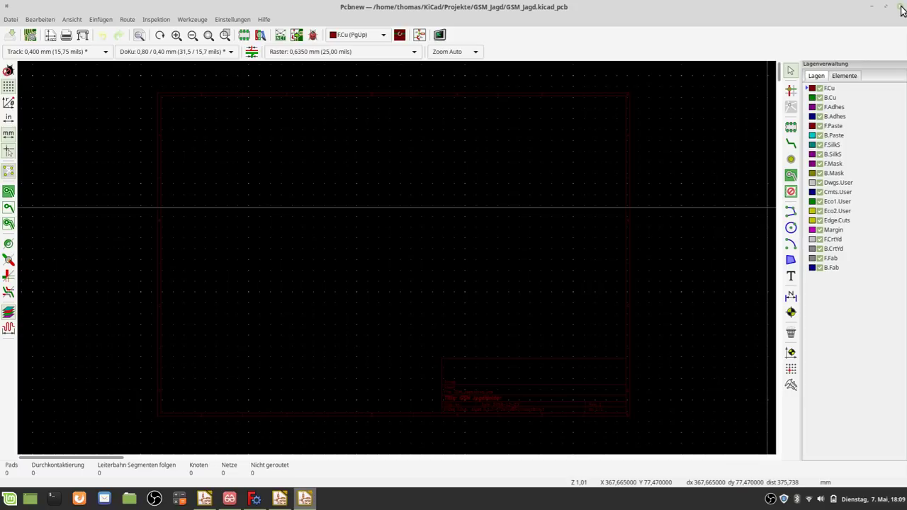
click(900, 8)
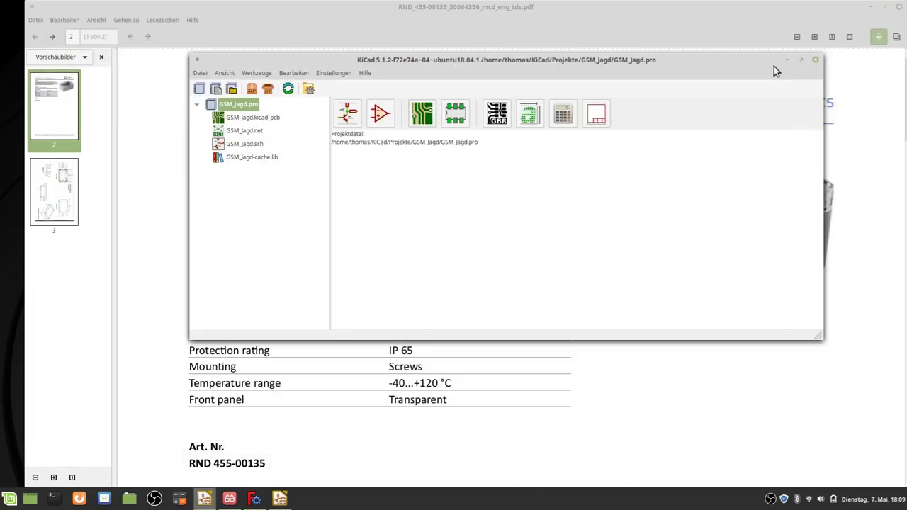
click(785, 61)
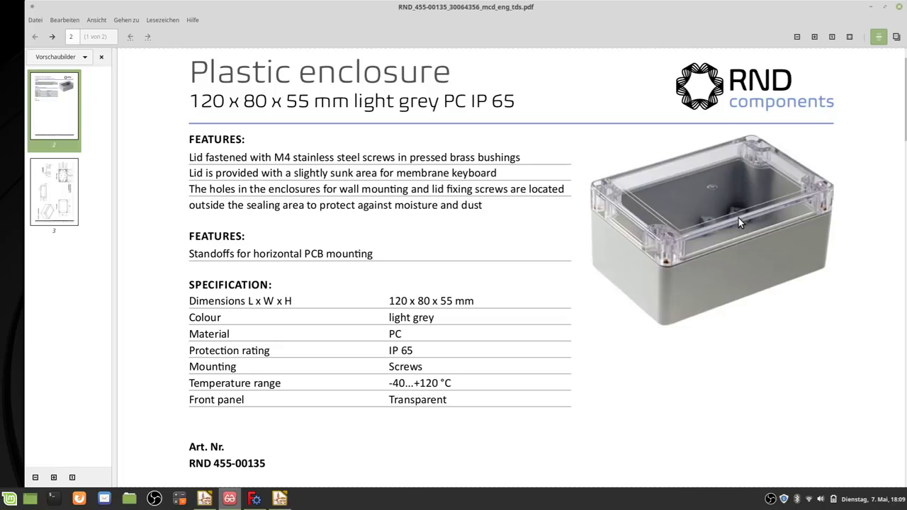
scroll(692, 247, down, 2)
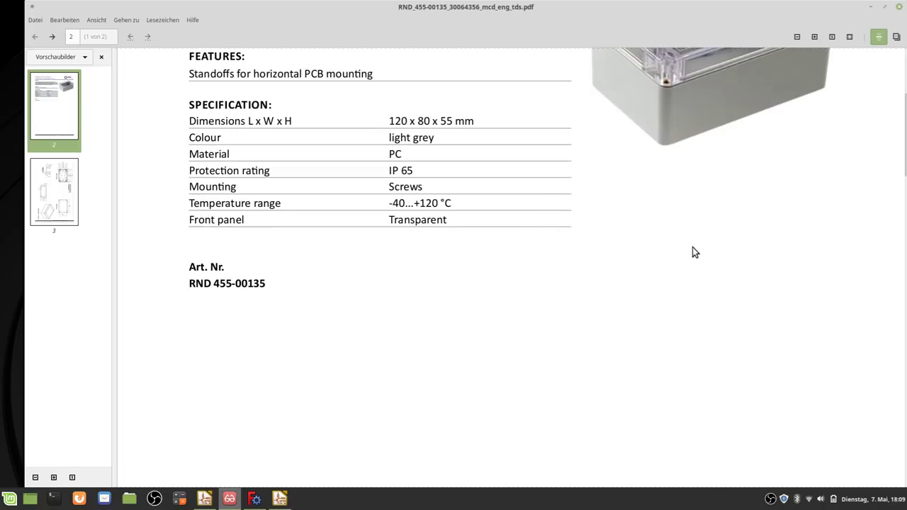
scroll(692, 247, up, 1)
scroll(692, 248, up, 1)
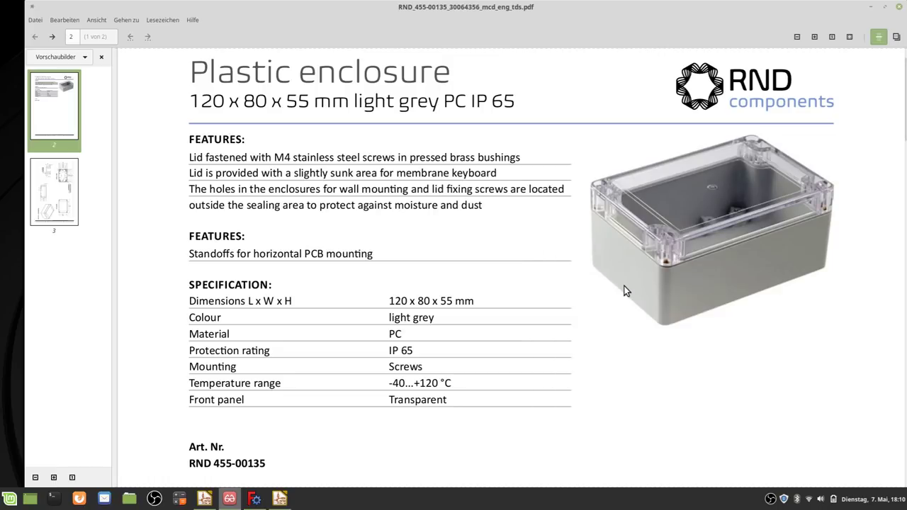
scroll(626, 291, down, 1)
scroll(625, 291, down, 2)
scroll(626, 290, down, 2)
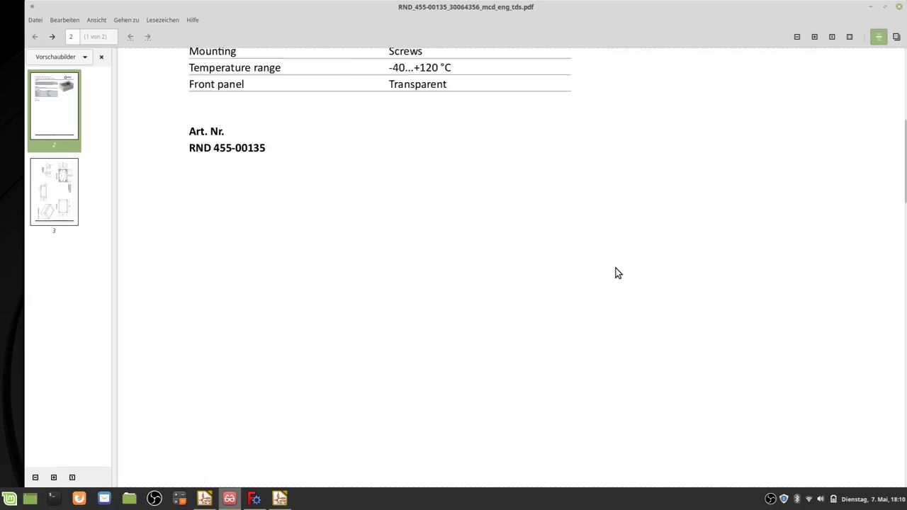
scroll(620, 280, down, 3)
Step: Scroll to the datasheet's page-3 base drawing, then bring FreeCAD to the front
scroll(616, 274, down, 1)
scroll(617, 272, down, 3)
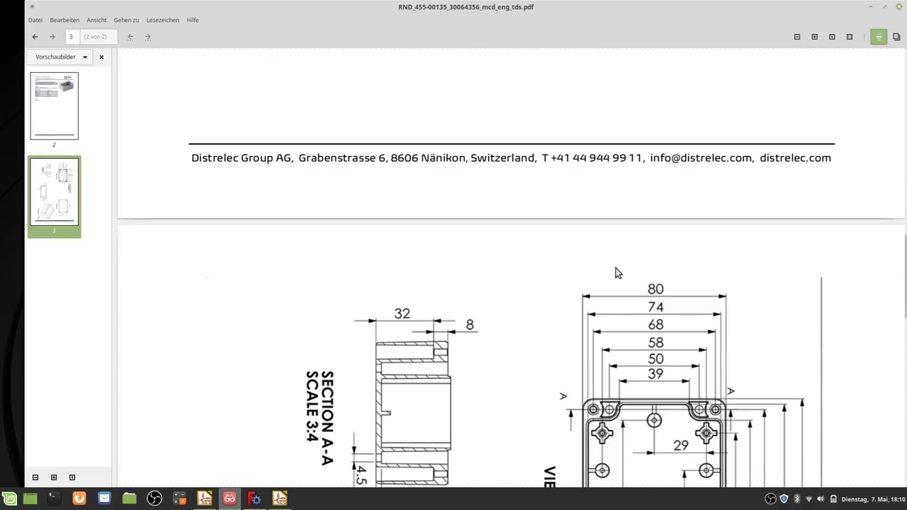
scroll(617, 272, down, 3)
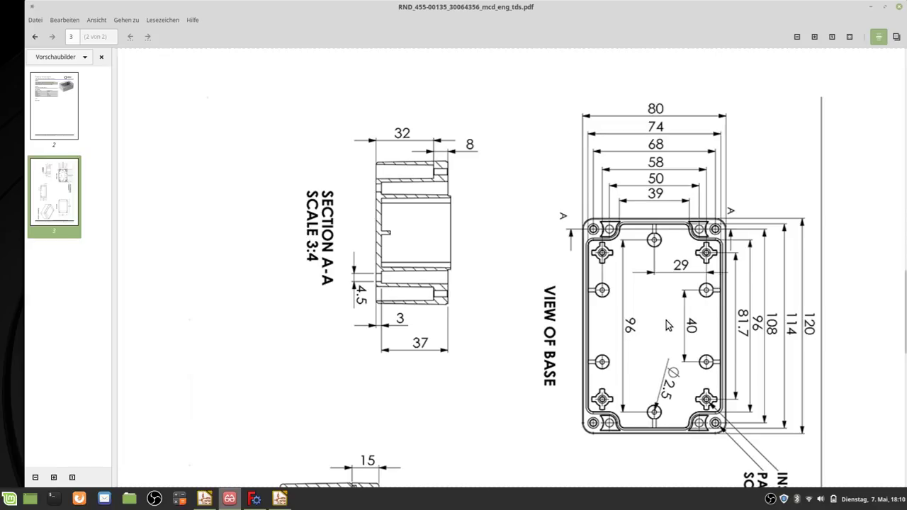
scroll(666, 325, down, 1)
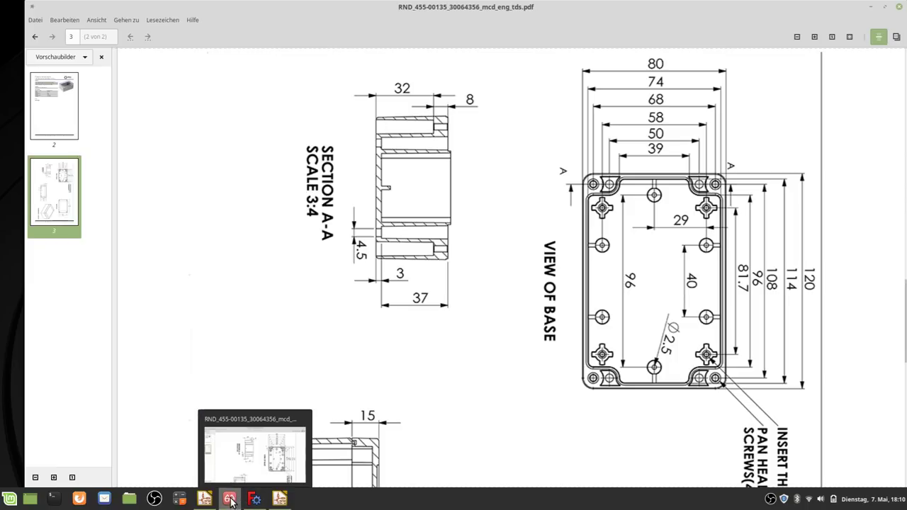
click(253, 500)
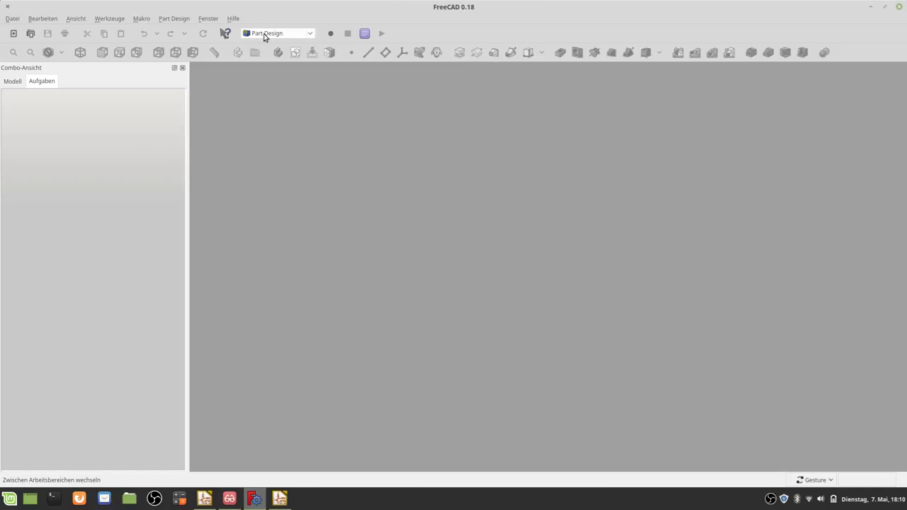
Step: Create a new document with a body and an empty sketch on XY_Plane
click(12, 32)
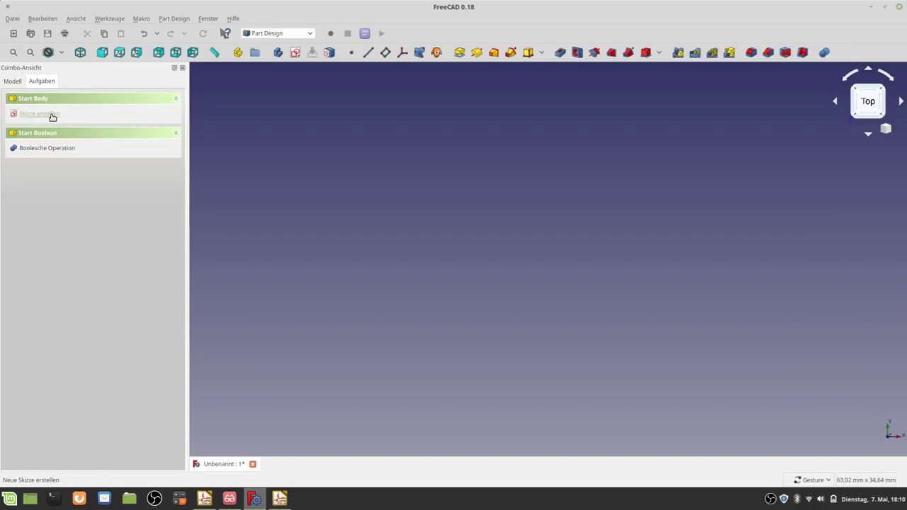
click(52, 115)
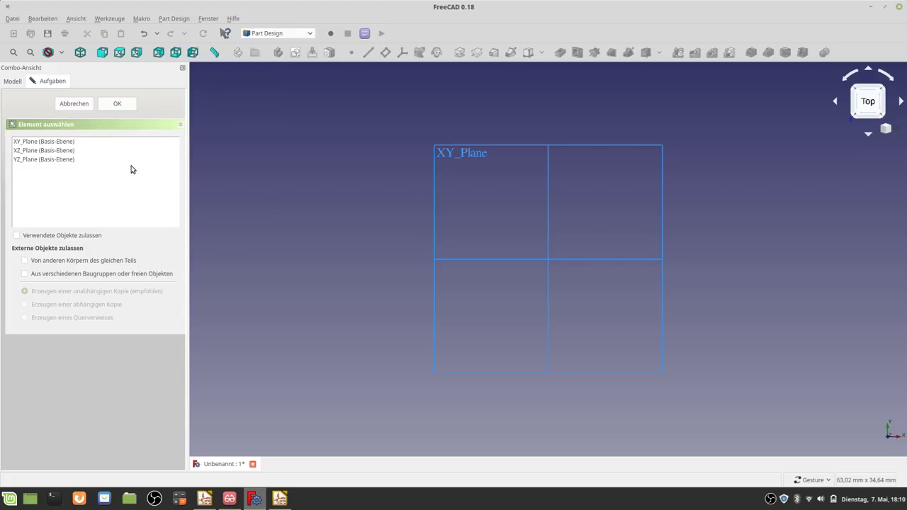
click(59, 143)
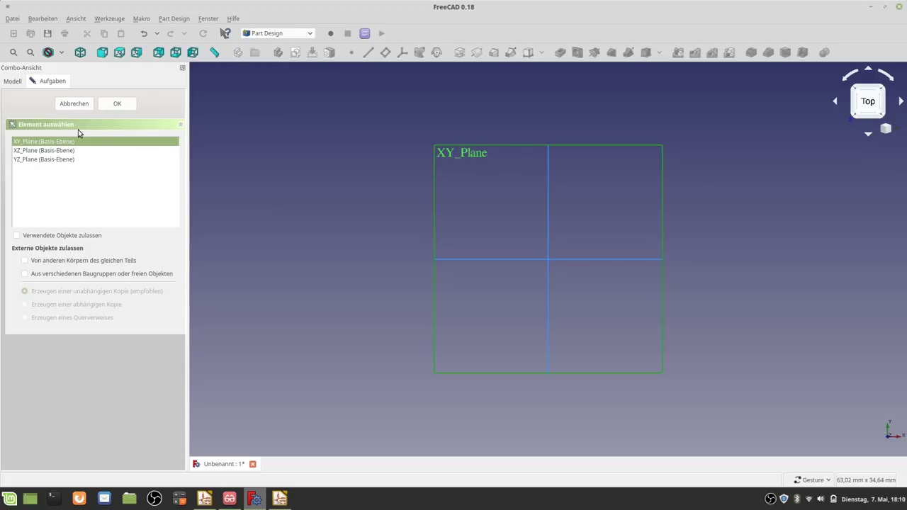
click(111, 107)
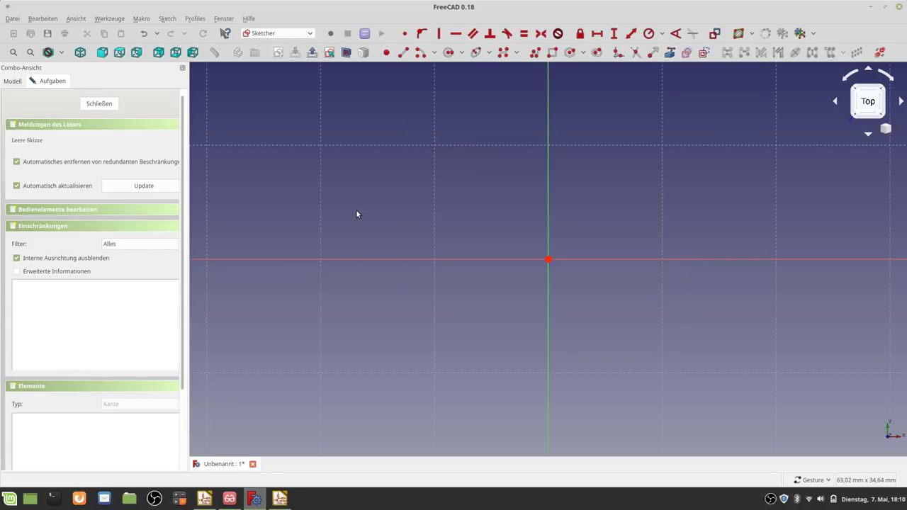
Step: Zoom out and draw a large rectangle enclosing the sketch origin as the plate outline
scroll(499, 227, down, 3)
scroll(500, 226, down, 1)
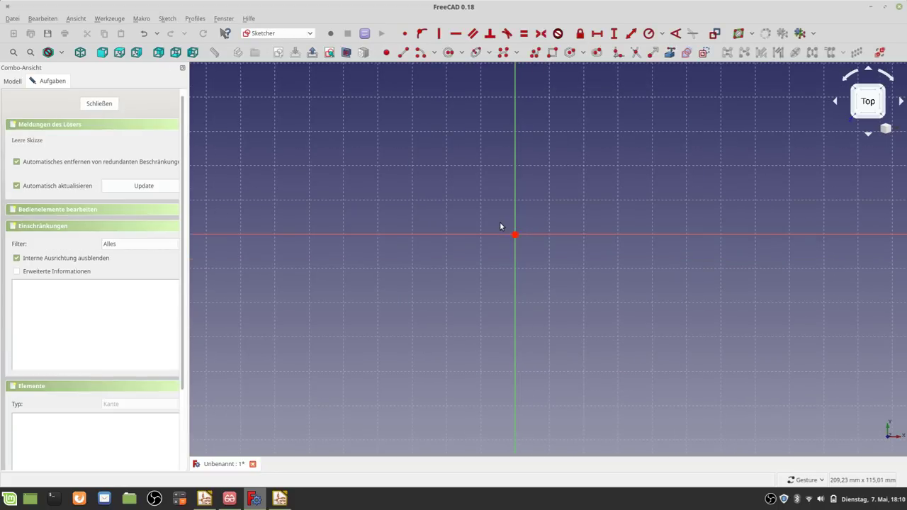
scroll(499, 226, down, 1)
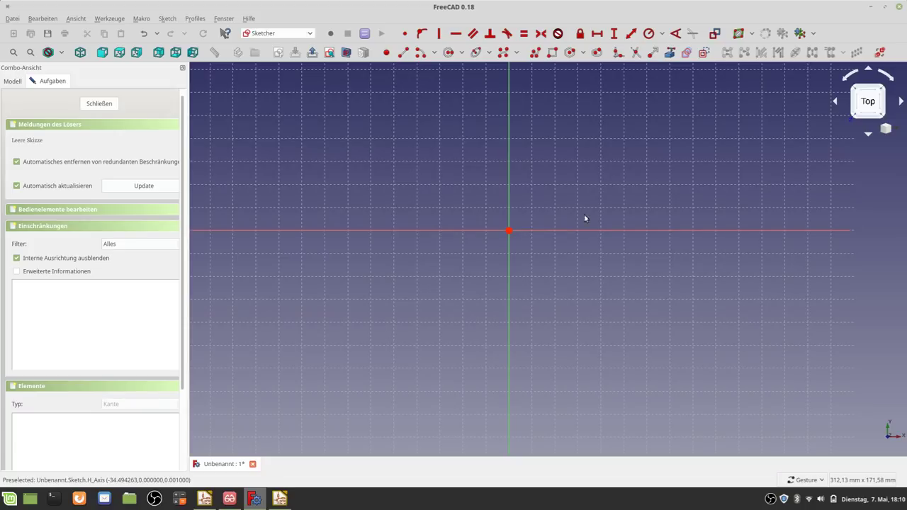
scroll(409, 164, down, 2)
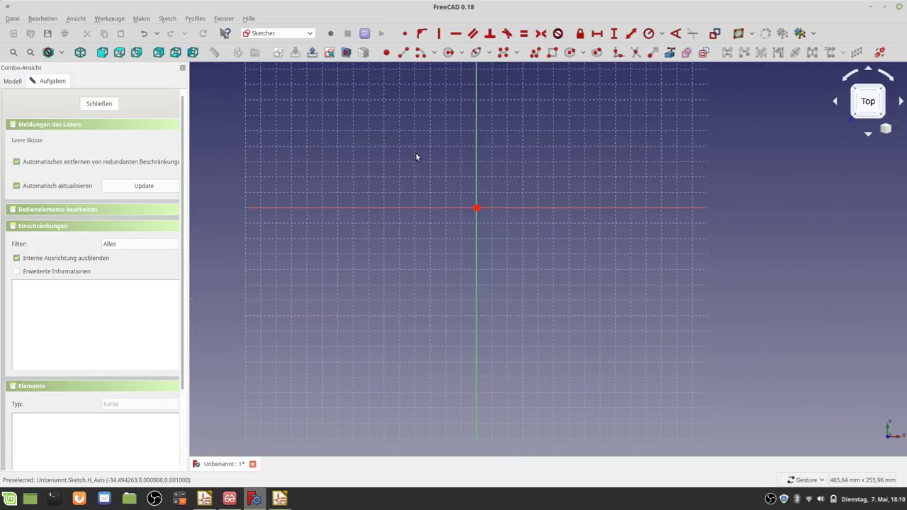
scroll(416, 157, up, 2)
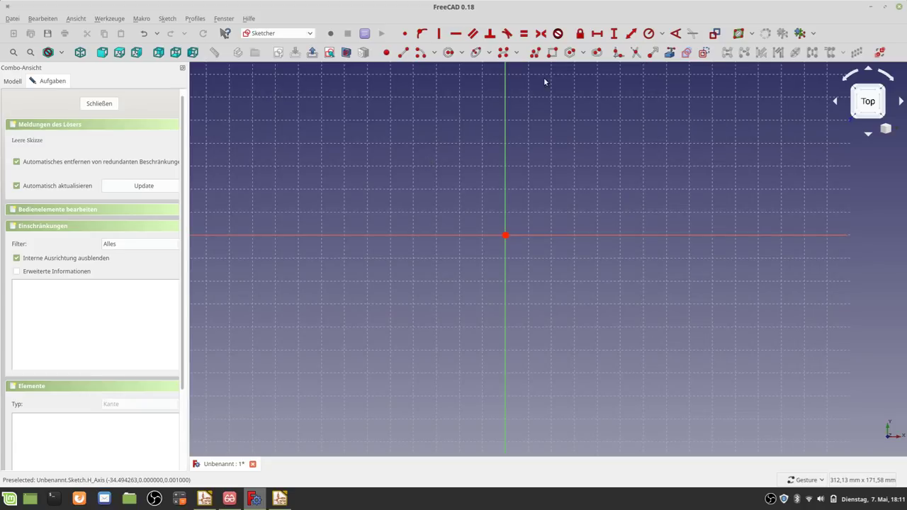
click(551, 53)
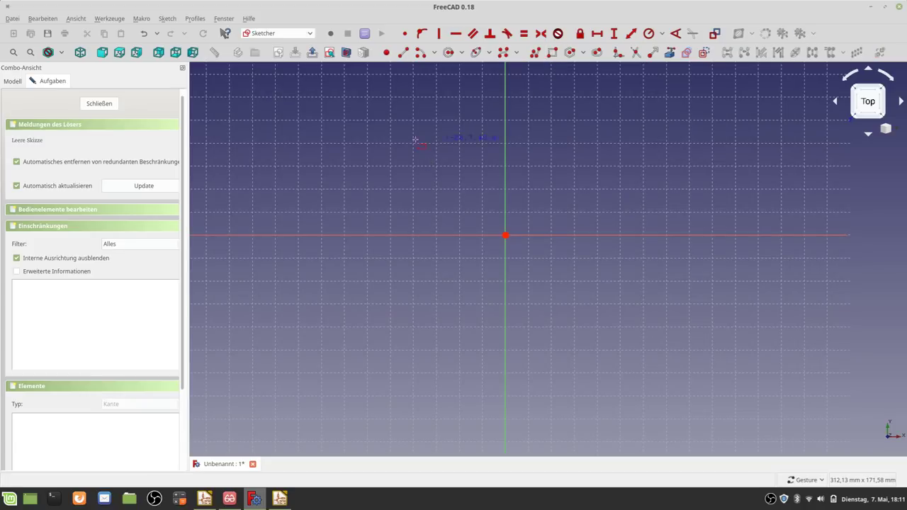
click(319, 95)
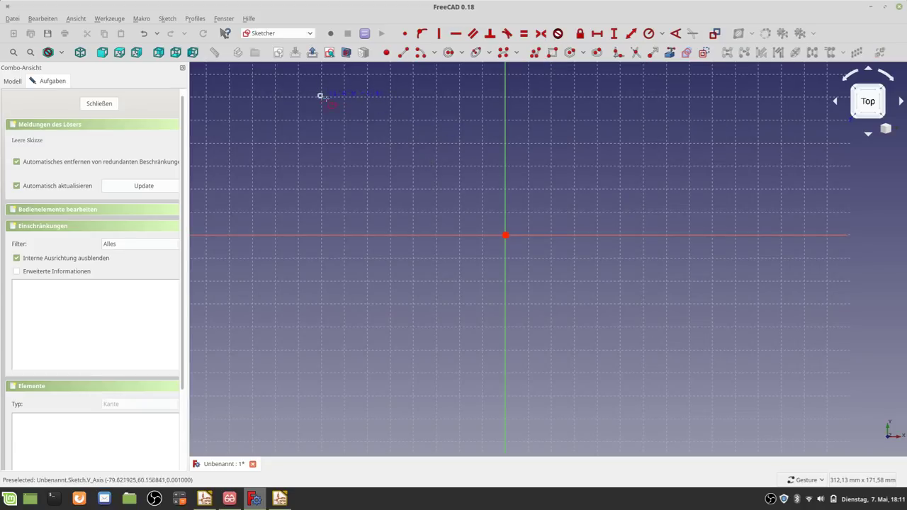
click(744, 427)
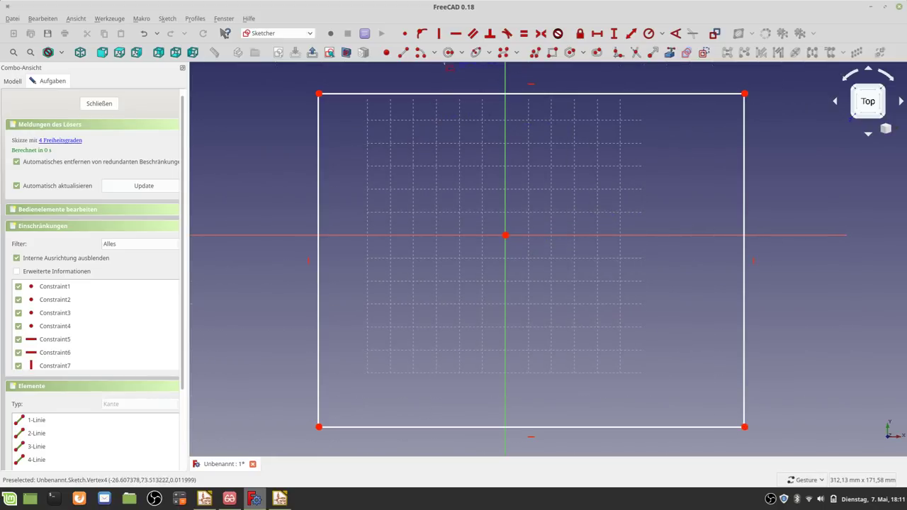
Step: Draw four hole circles near the outline's four corners
click(347, 119)
click(358, 140)
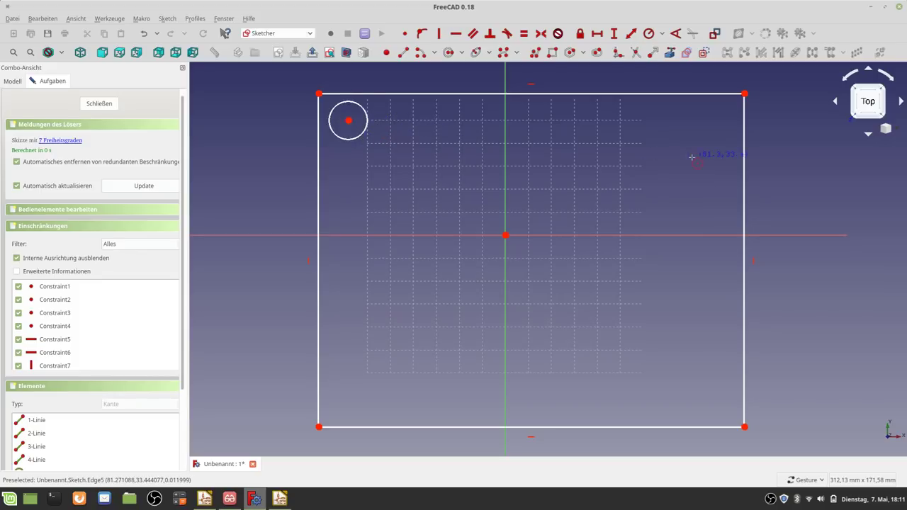
click(698, 117)
click(710, 125)
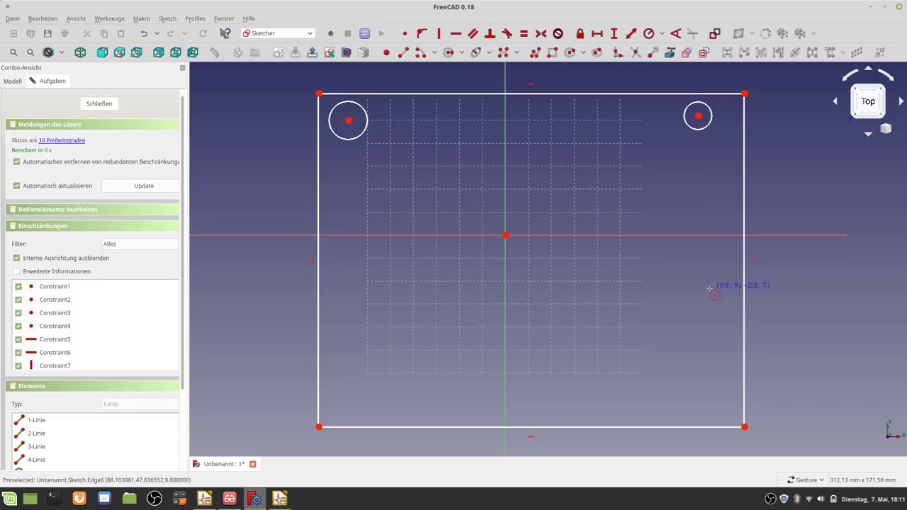
click(697, 395)
click(715, 409)
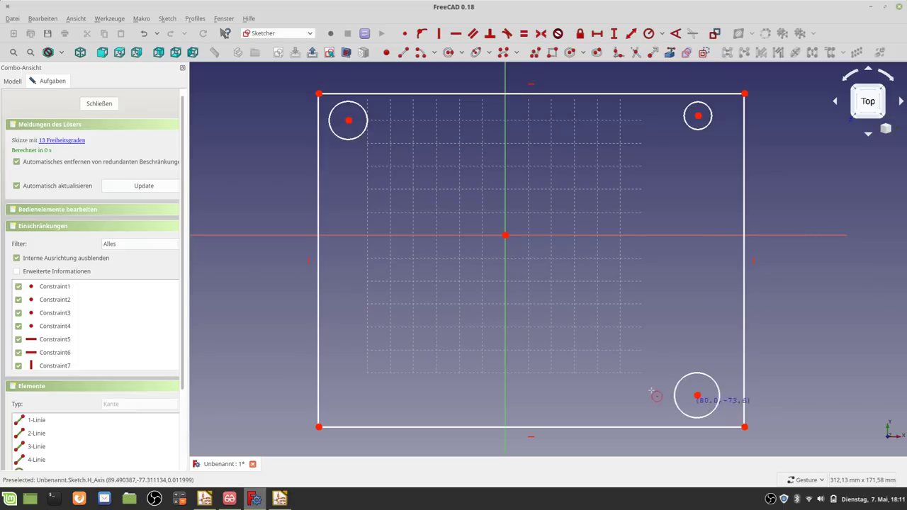
click(341, 397)
click(354, 410)
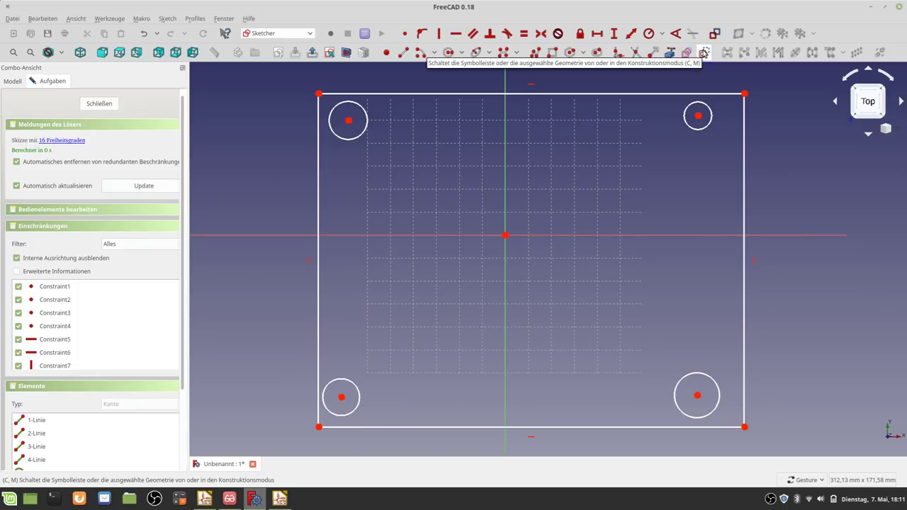
Step: Cancel an extra circle and start an inner rectangle inside the plate
click(415, 172)
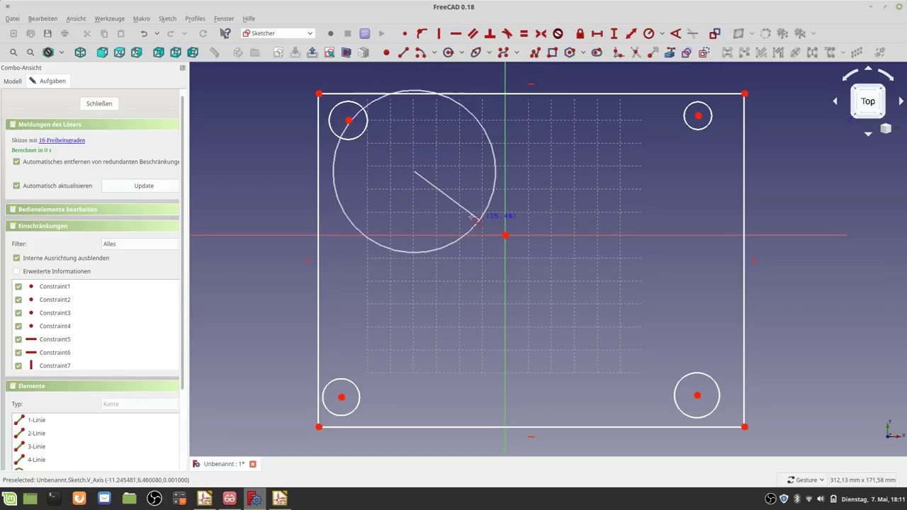
right_click(470, 217)
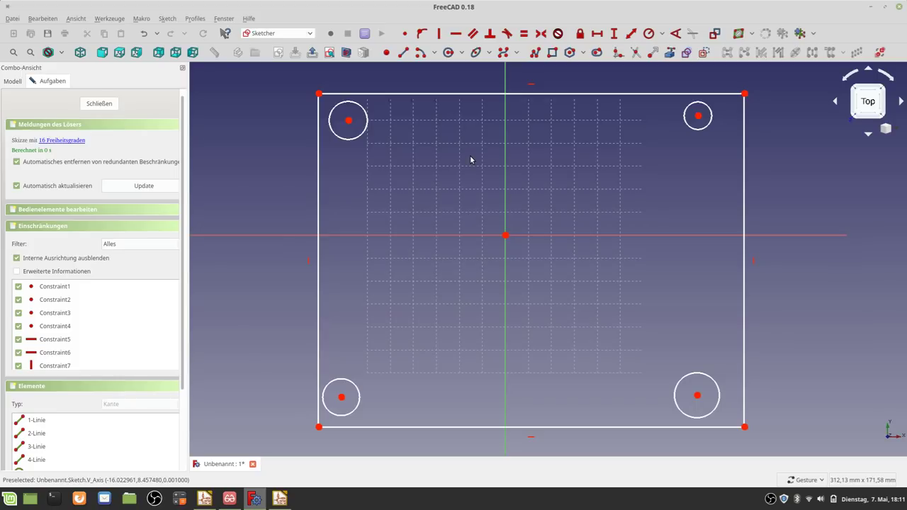
click(551, 52)
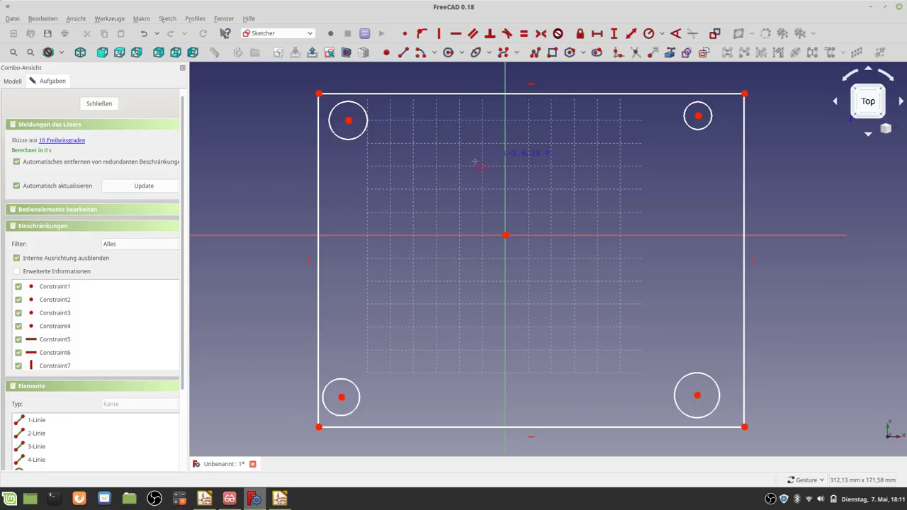
click(422, 167)
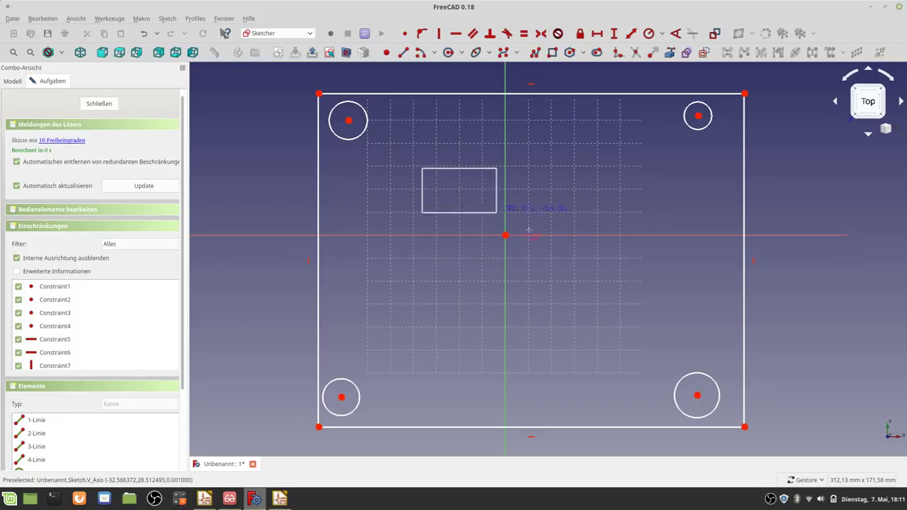
Step: Finish the inner rectangle and make it symmetric about the sketch origin
click(626, 314)
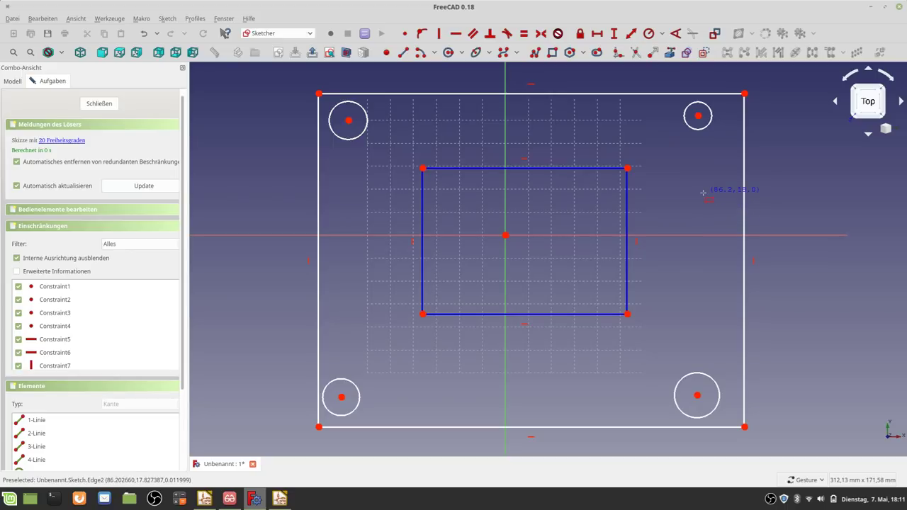
right_click(703, 192)
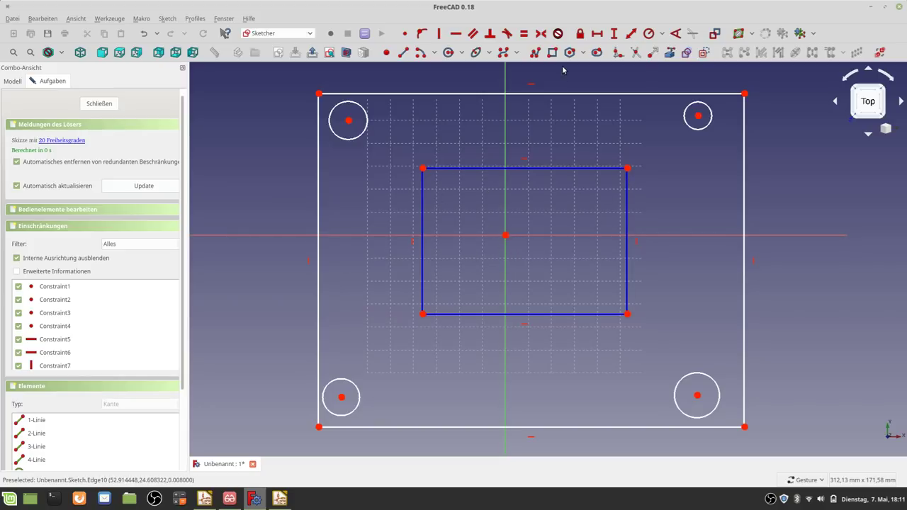
click(540, 33)
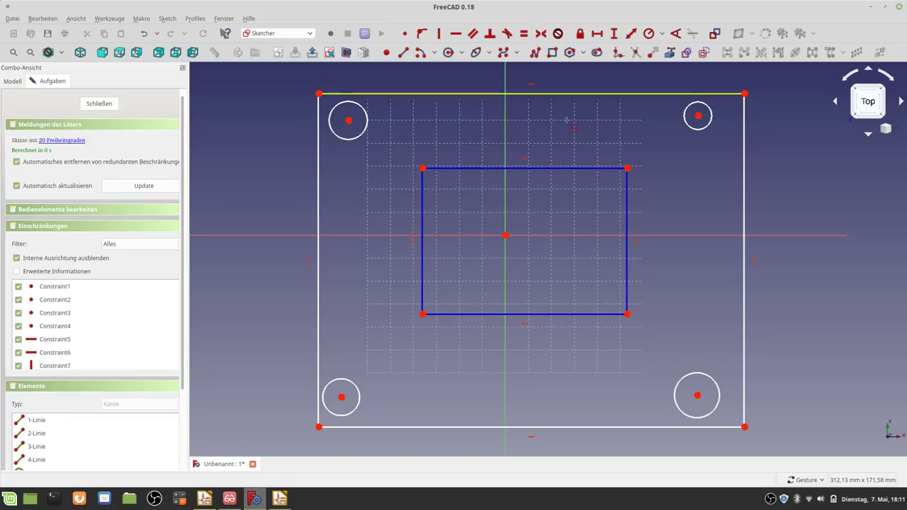
click(627, 169)
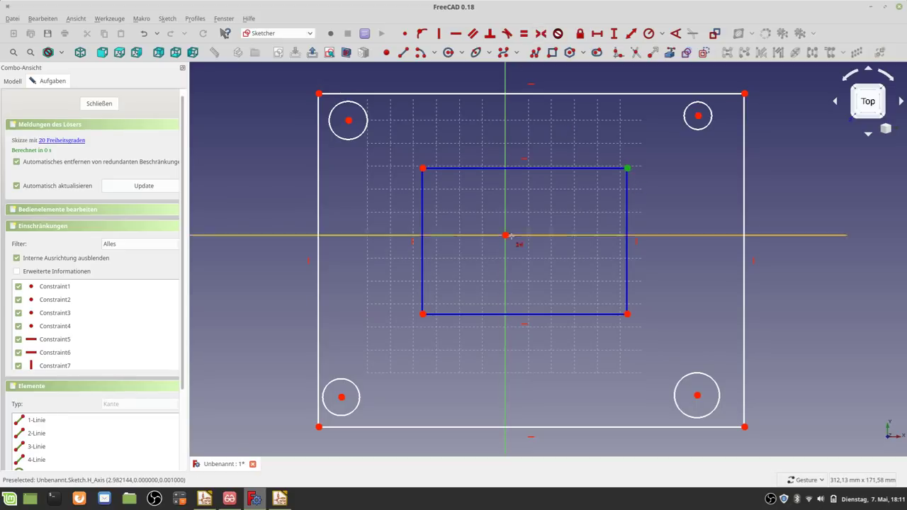
click(506, 236)
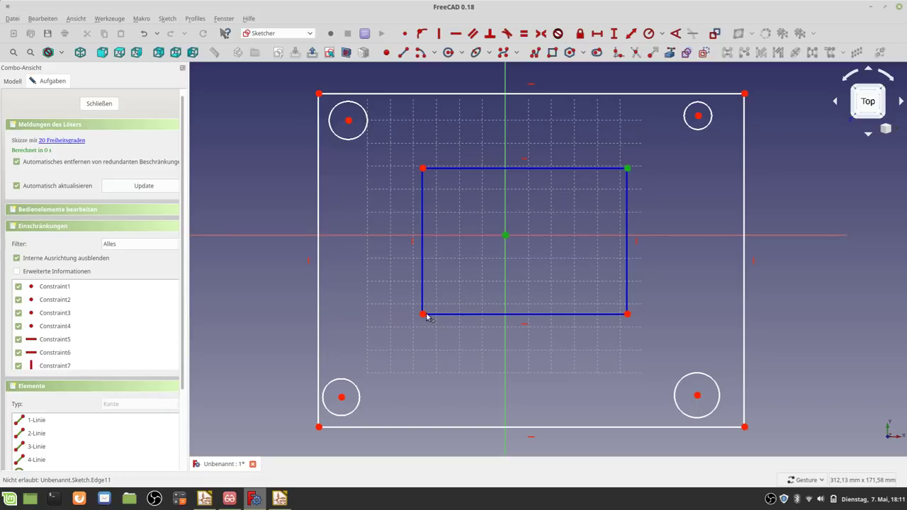
click(423, 315)
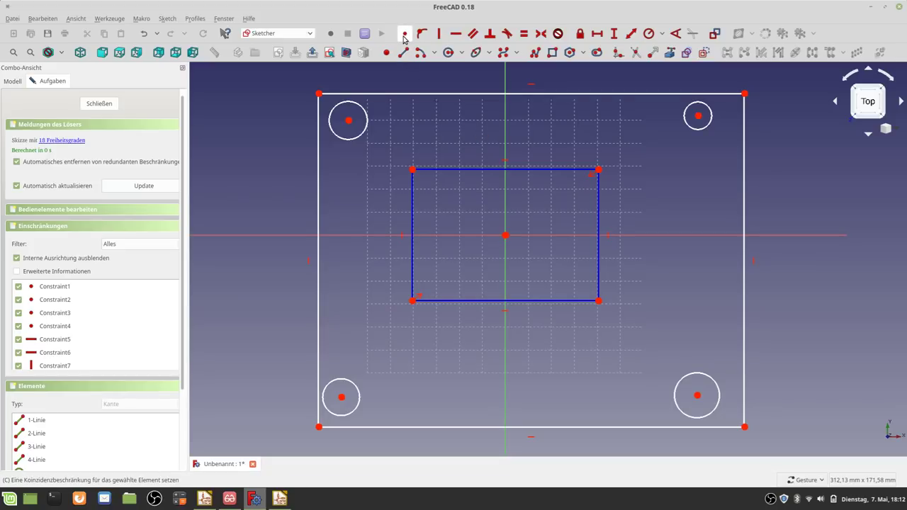
Step: Make each inner rectangle corner coincident with its corner circle's centre
click(404, 35)
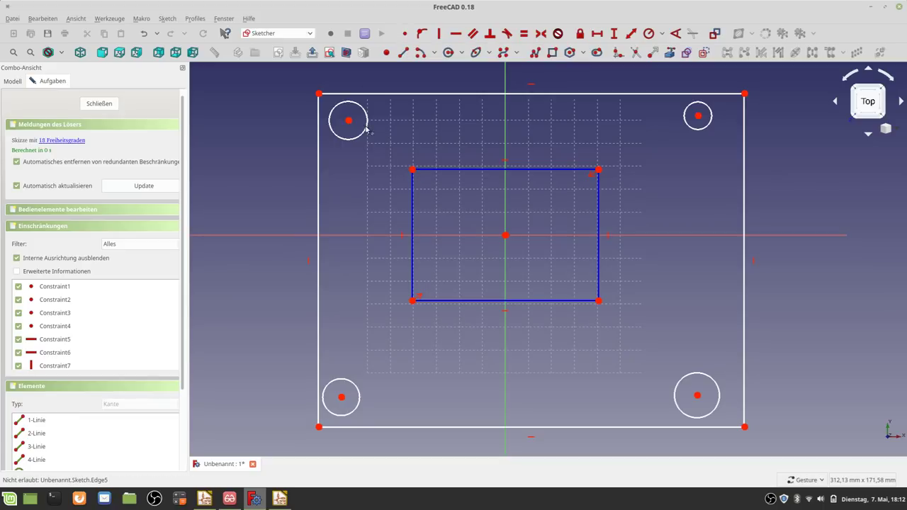
click(348, 123)
click(413, 169)
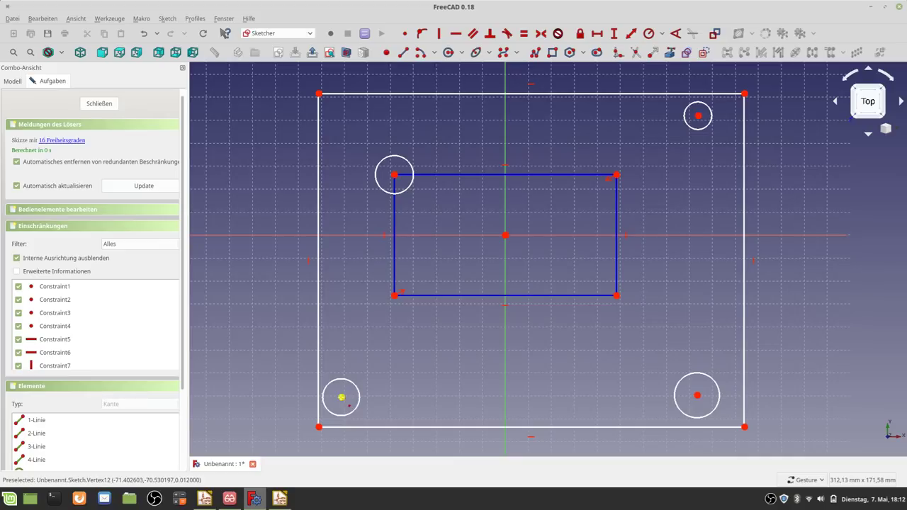
click(342, 397)
click(394, 296)
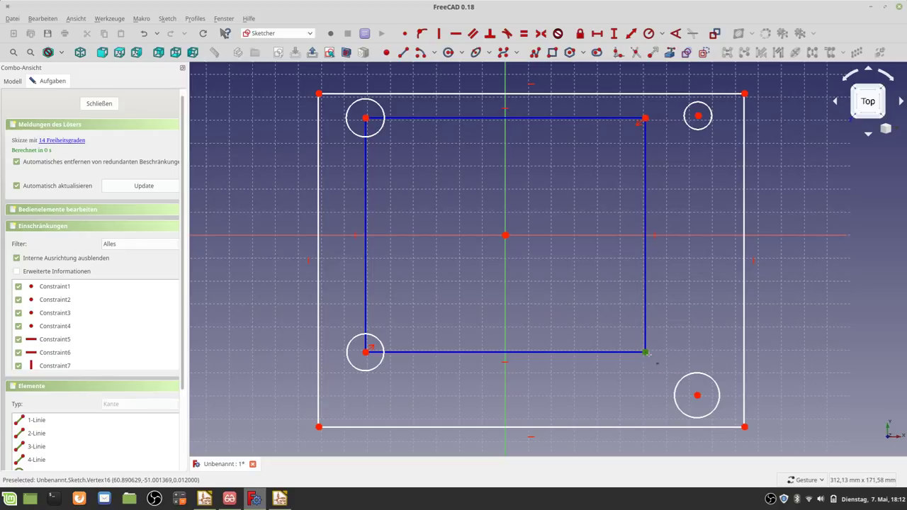
click(646, 353)
click(696, 394)
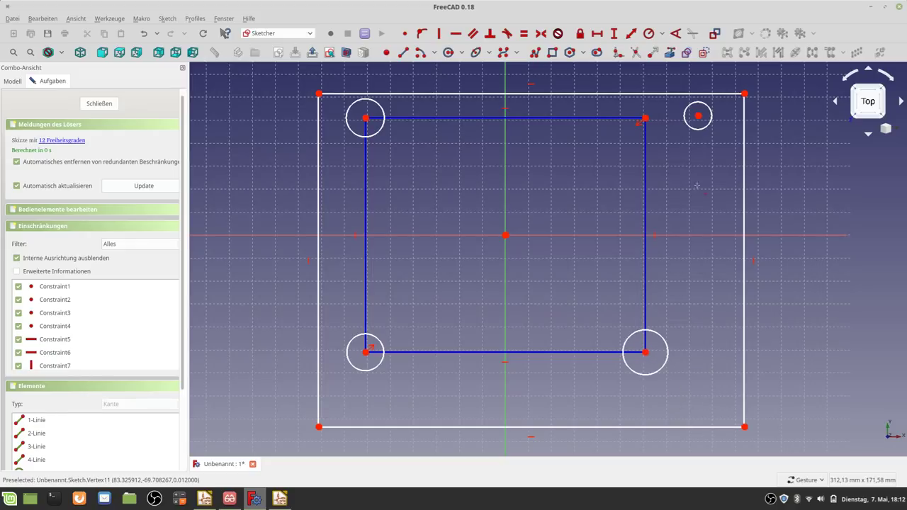
click(698, 116)
click(644, 118)
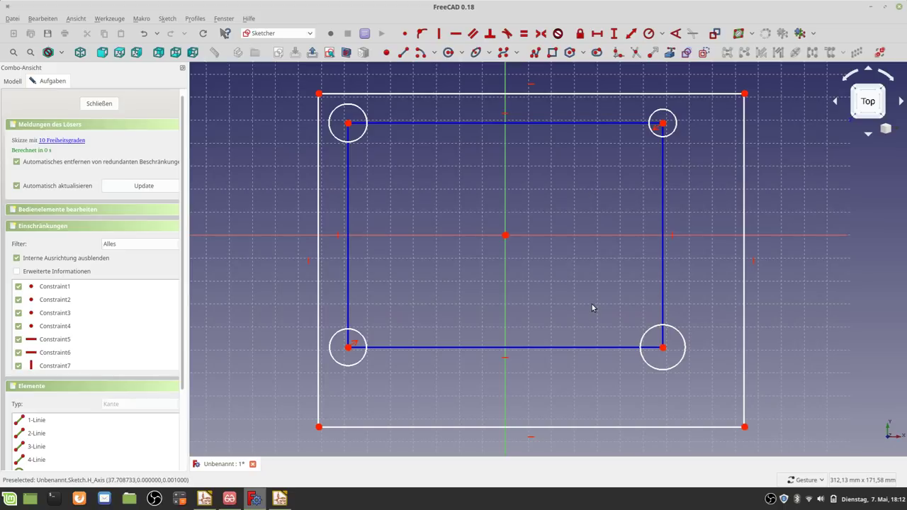
Step: Select all four corner circles and apply an Equal constraint
click(653, 331)
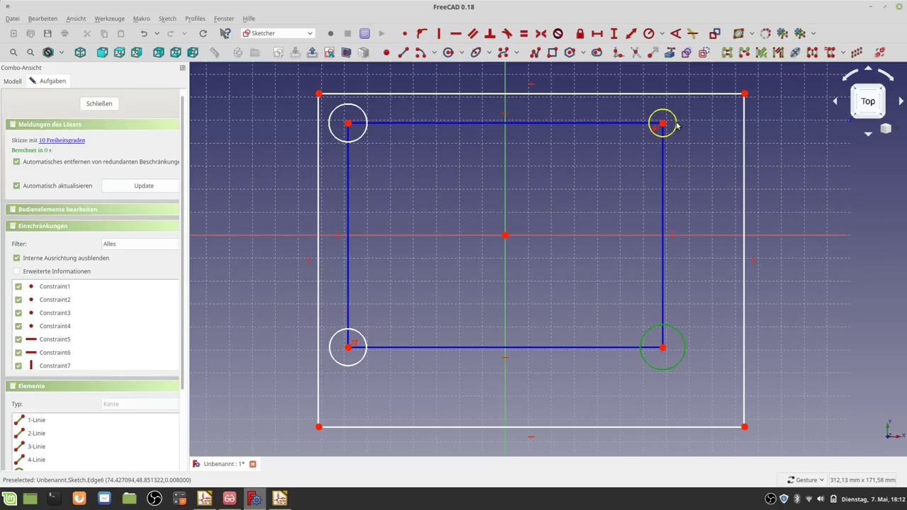
click(676, 126)
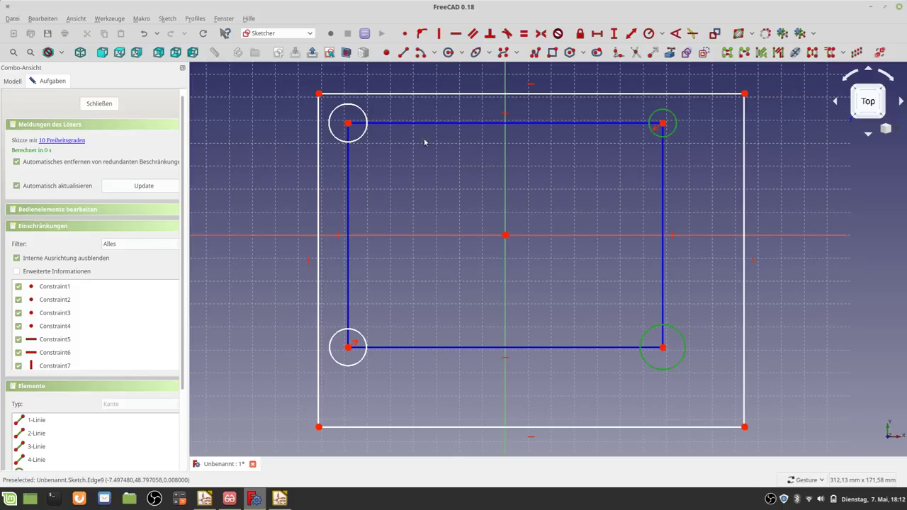
click(360, 142)
click(360, 366)
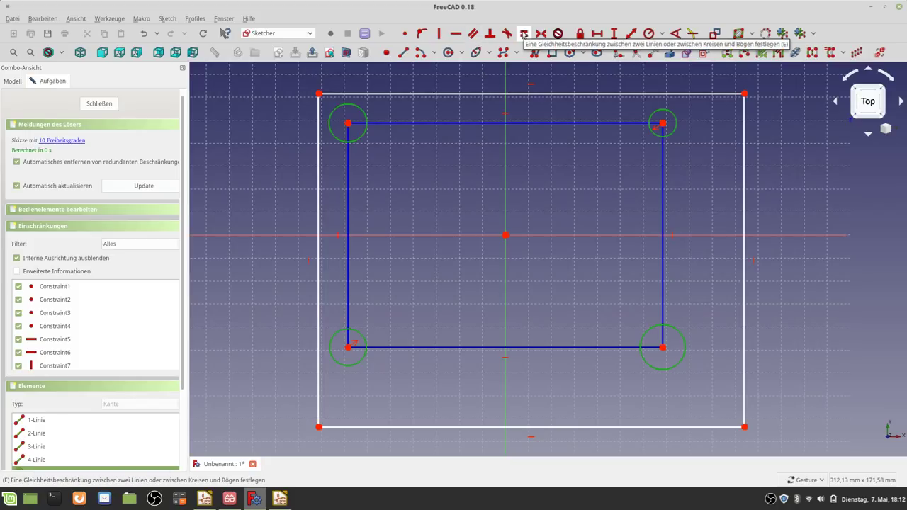
click(523, 34)
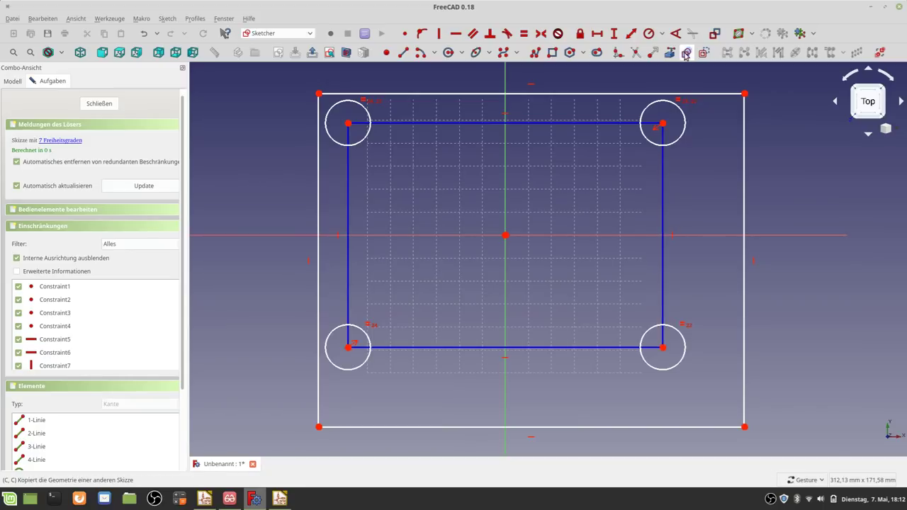
click(662, 33)
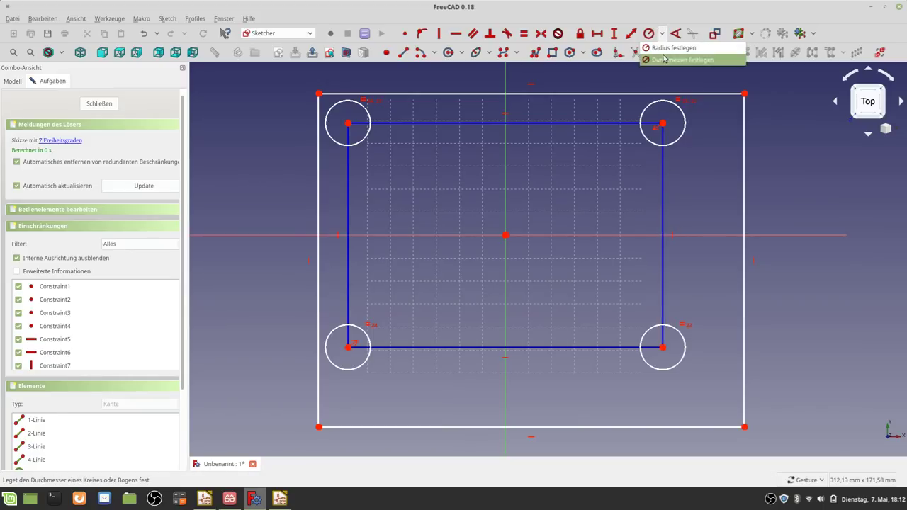
Step: Give the top-right circle a 3.2 mm diameter constraint
click(664, 59)
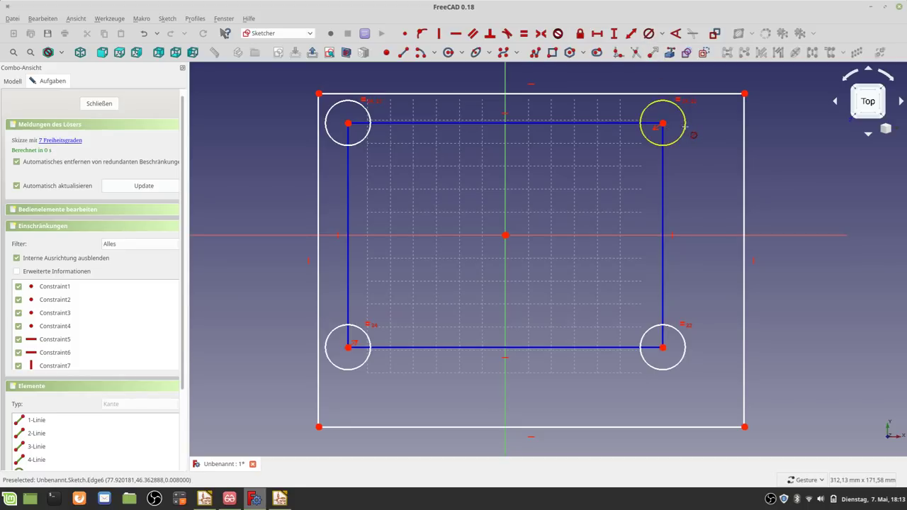
click(684, 126)
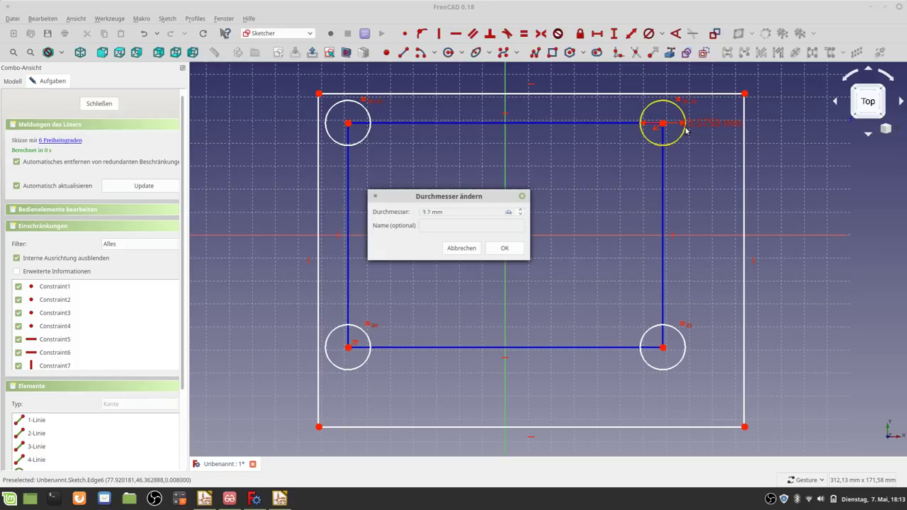
key(Escape)
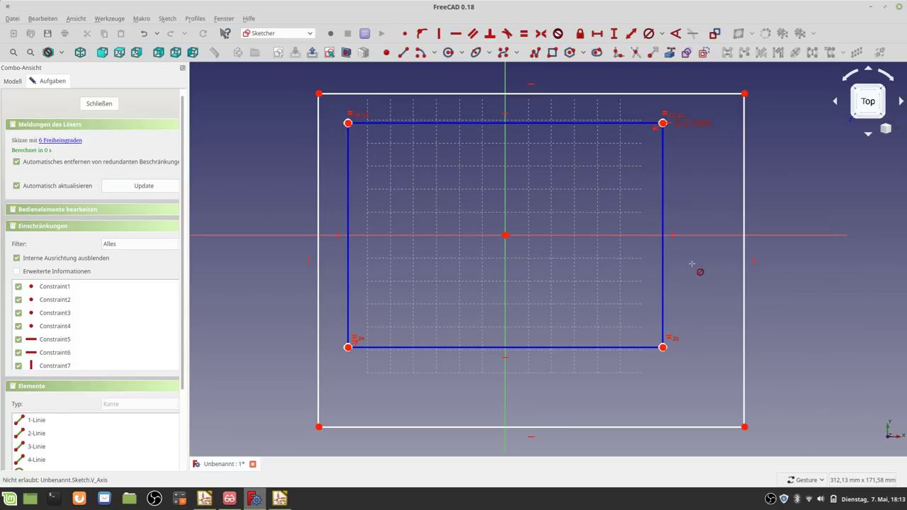
key(Escape)
scroll(713, 120, up, 2)
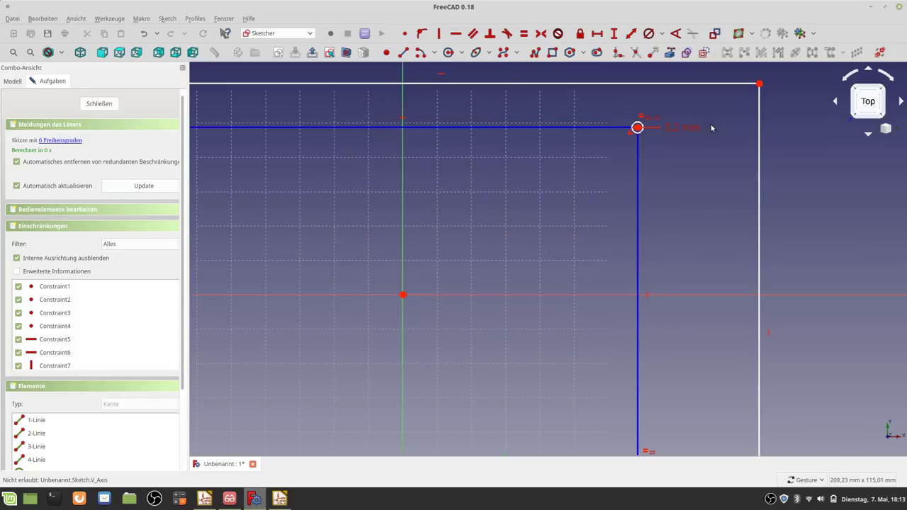
scroll(712, 126, down, 6)
click(229, 499)
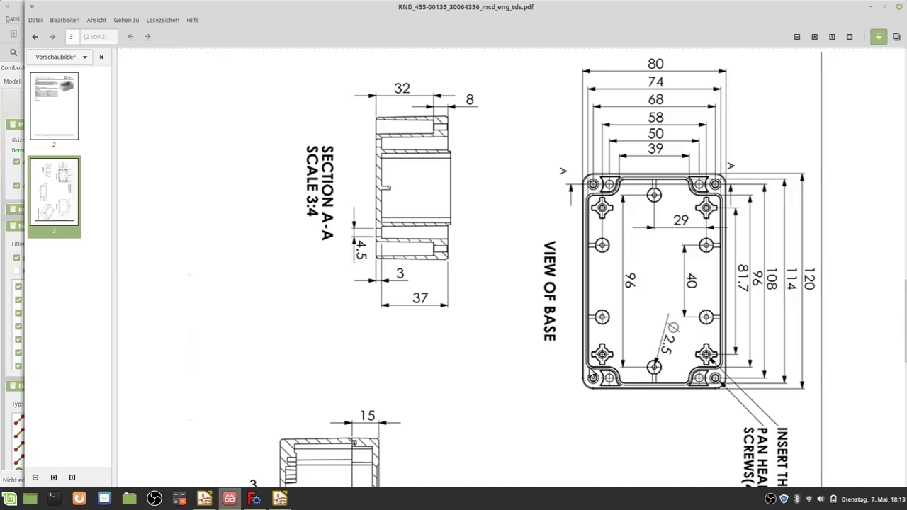
click(254, 498)
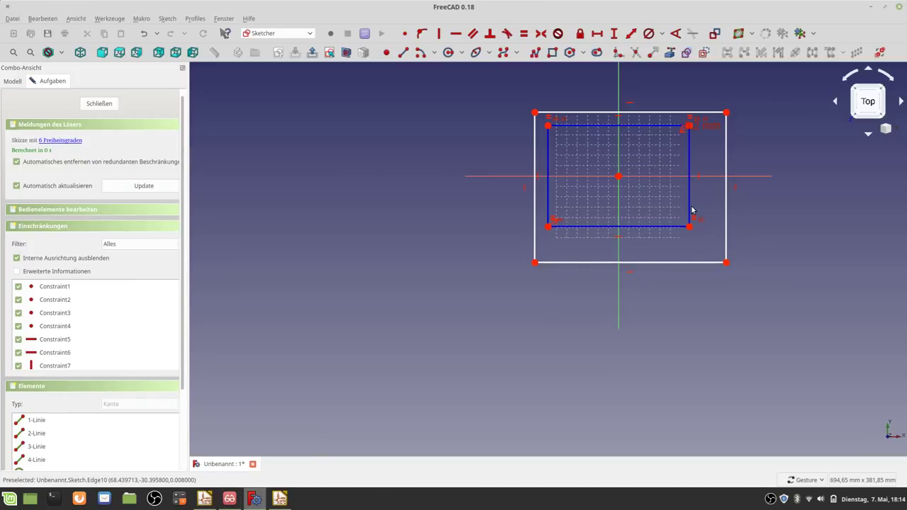
Step: Fillet the outline's bottom-left, bottom-right, top-right and top-left corners
scroll(692, 211, up, 2)
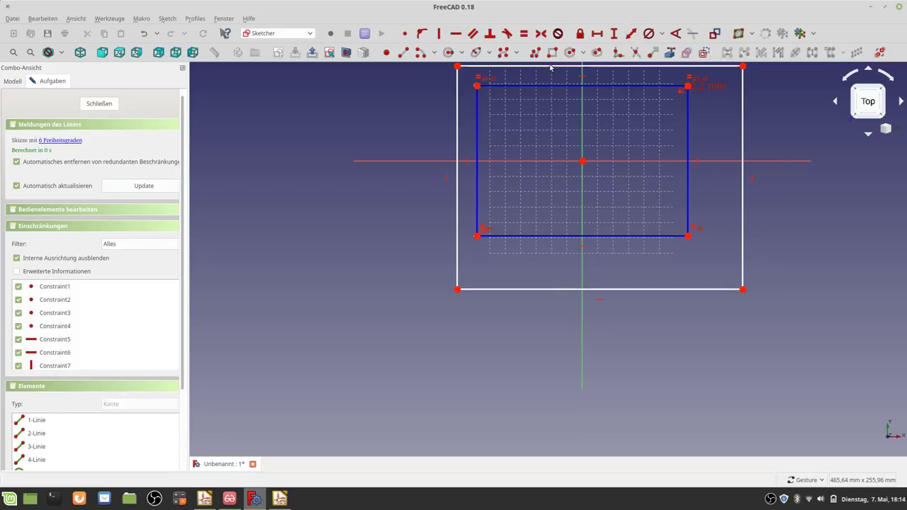
click(617, 54)
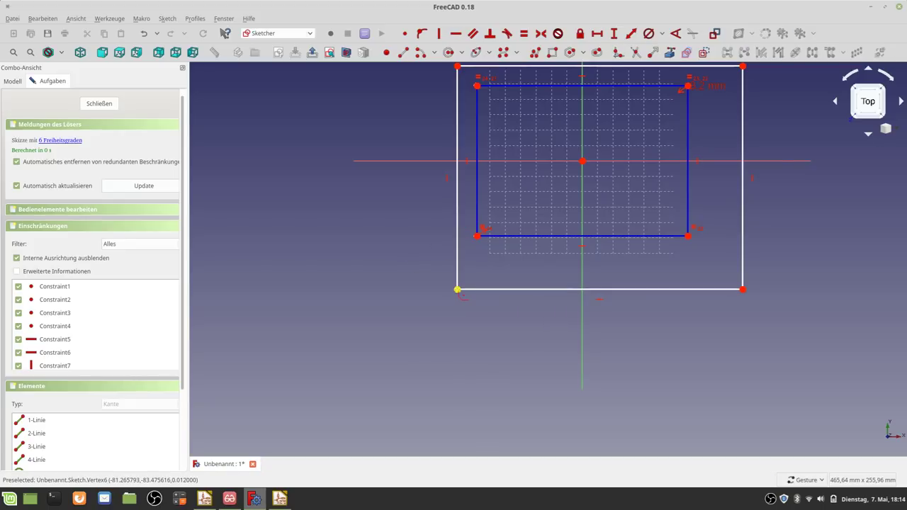
click(457, 289)
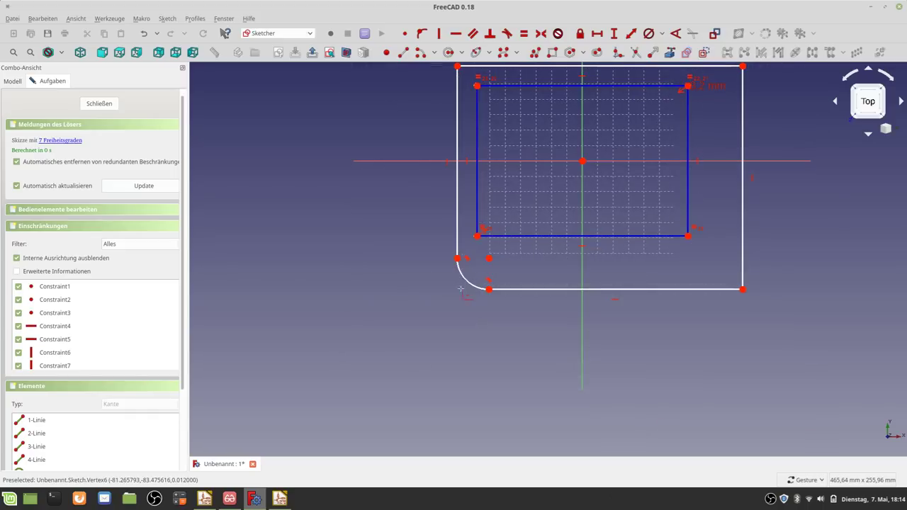
click(743, 289)
scroll(741, 169, down, 2)
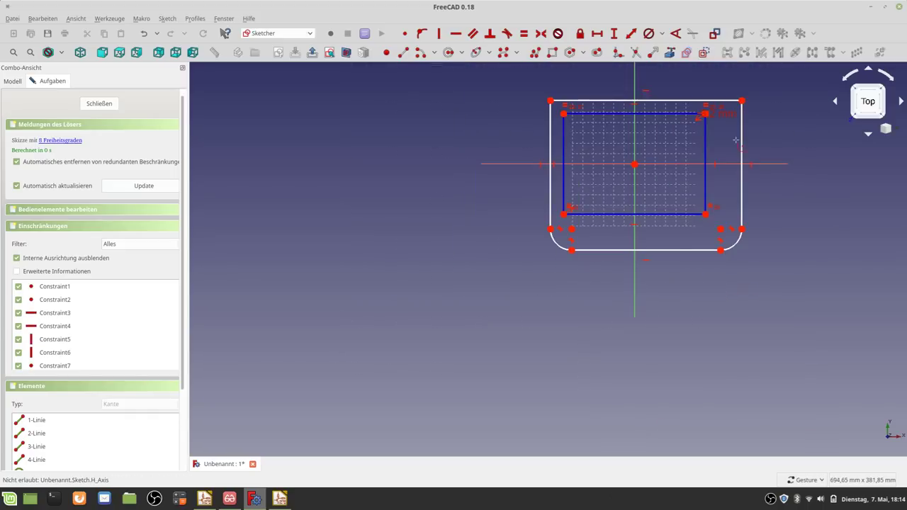
click(741, 100)
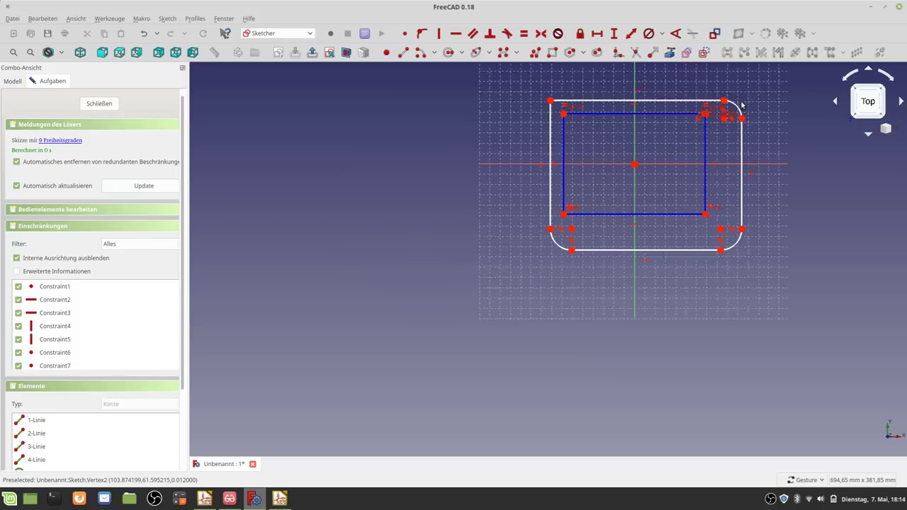
click(549, 102)
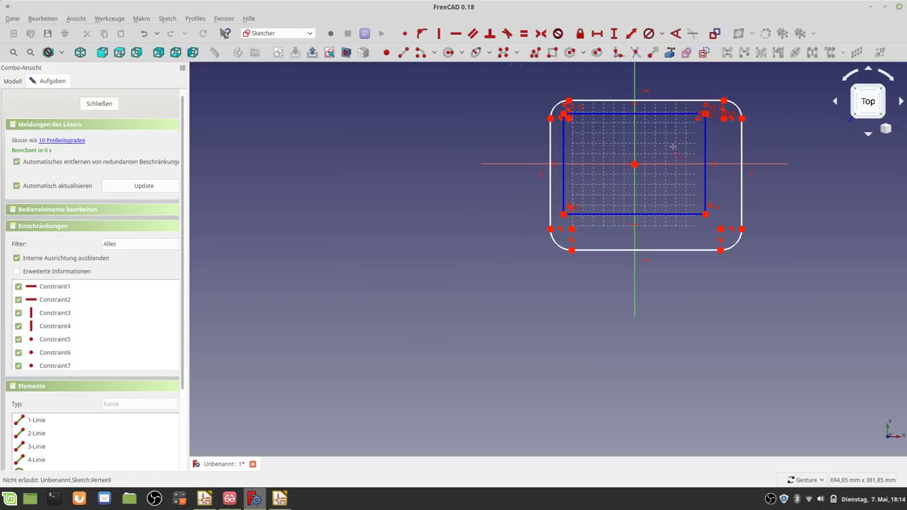
scroll(673, 146, down, 2)
scroll(648, 137, up, 4)
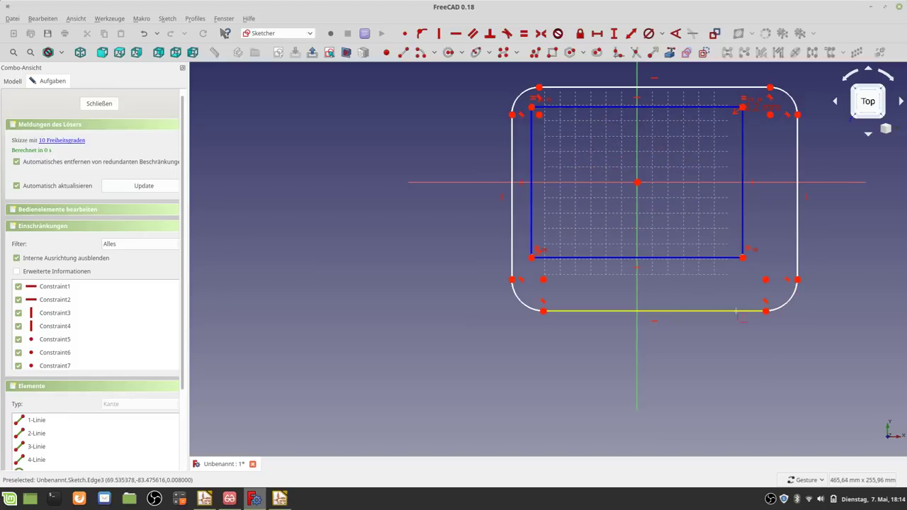
right_click(718, 323)
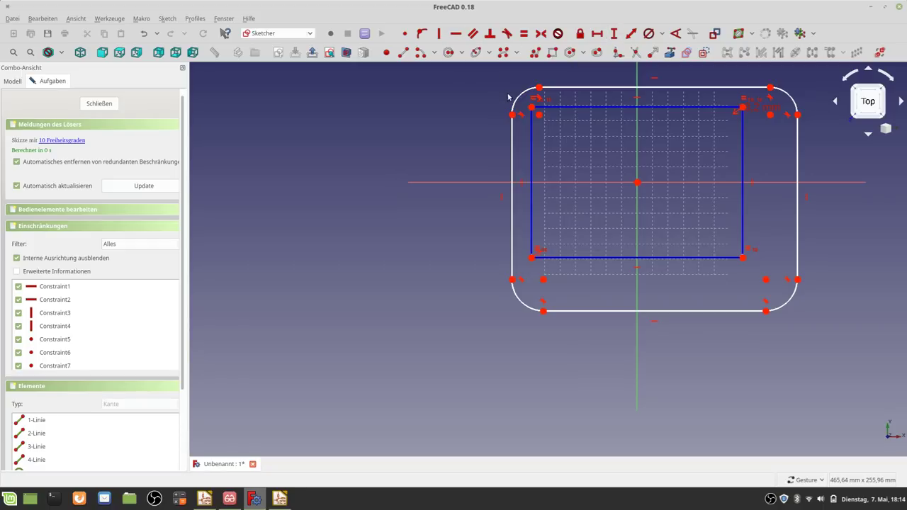
Step: Select the four fillet arcs
click(517, 100)
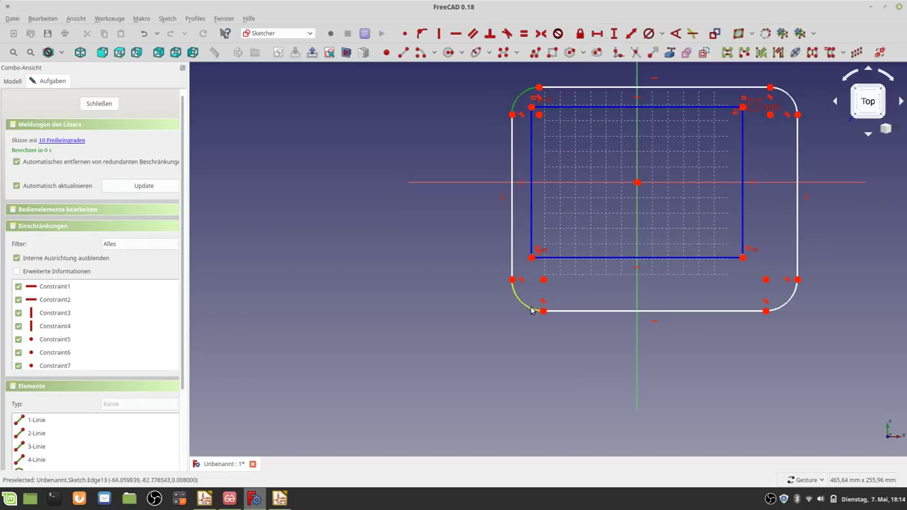
click(520, 306)
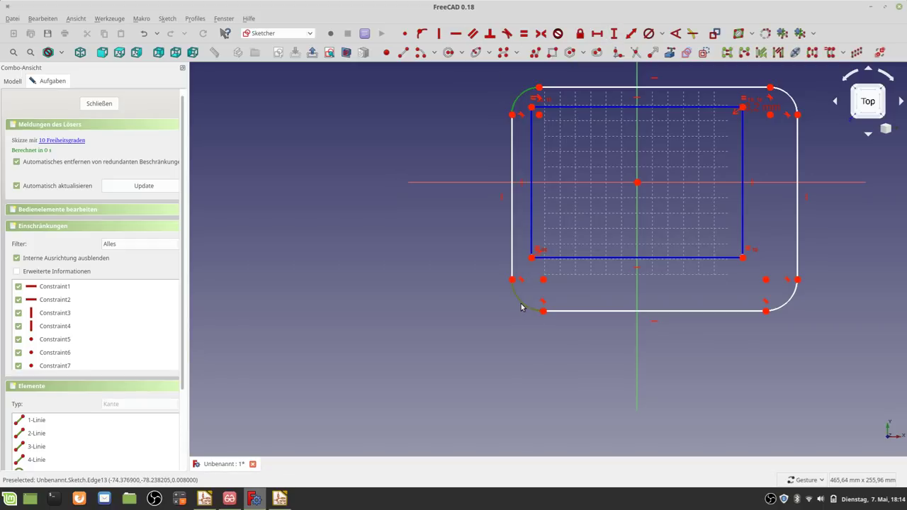
click(791, 303)
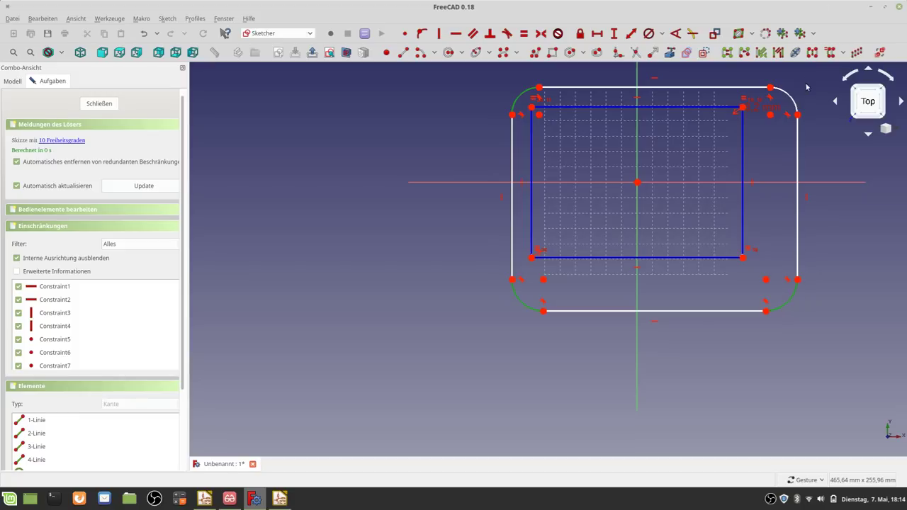
click(790, 100)
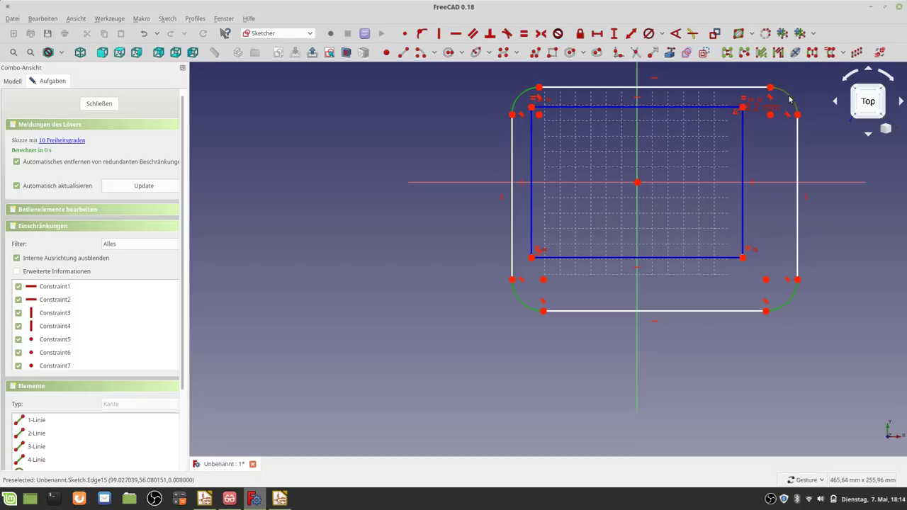
Step: Make the four fillet arcs equal and give the top-left arc a 2.5 mm radius
click(521, 36)
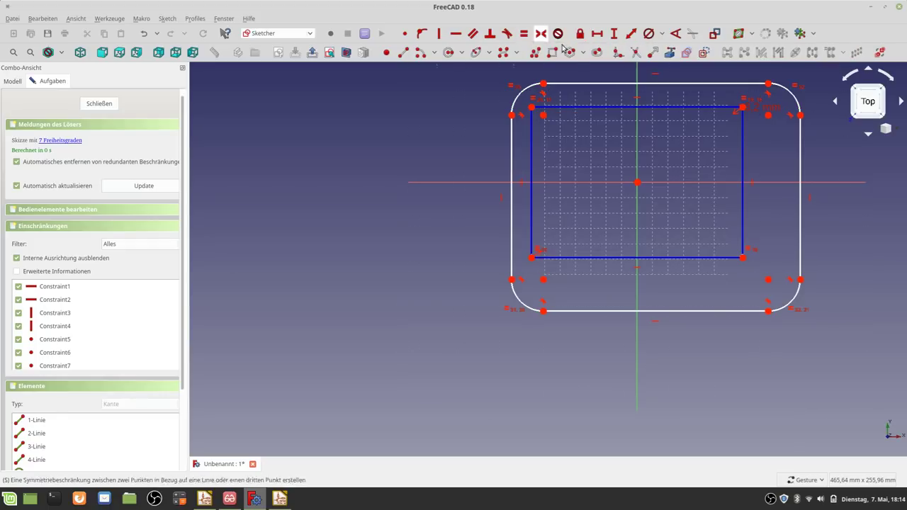
click(661, 35)
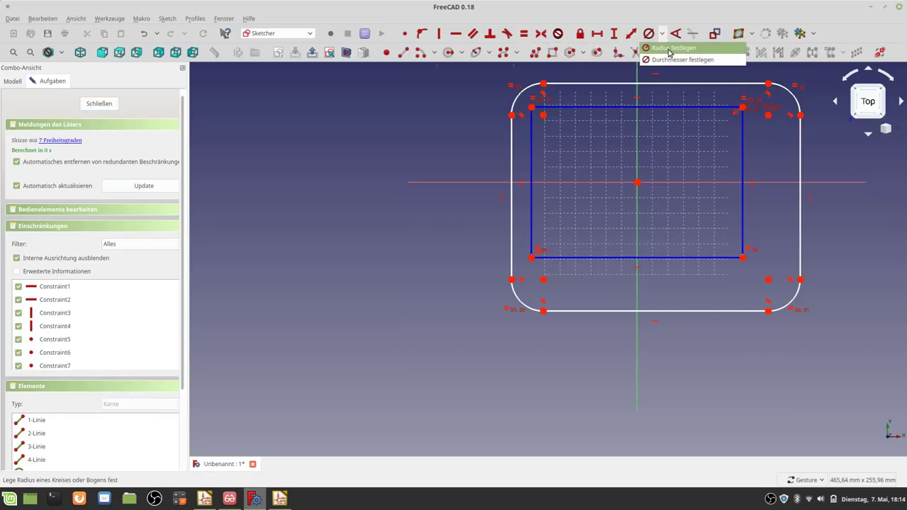
click(655, 47)
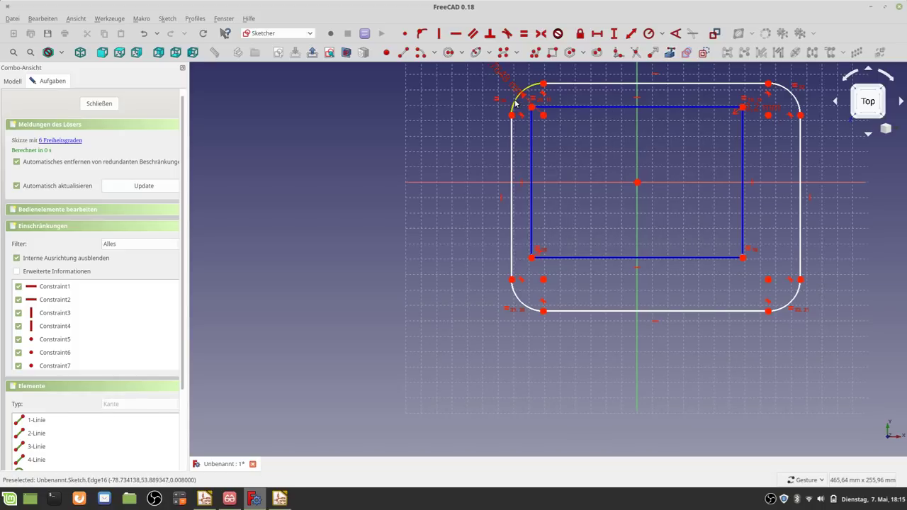
click(515, 103)
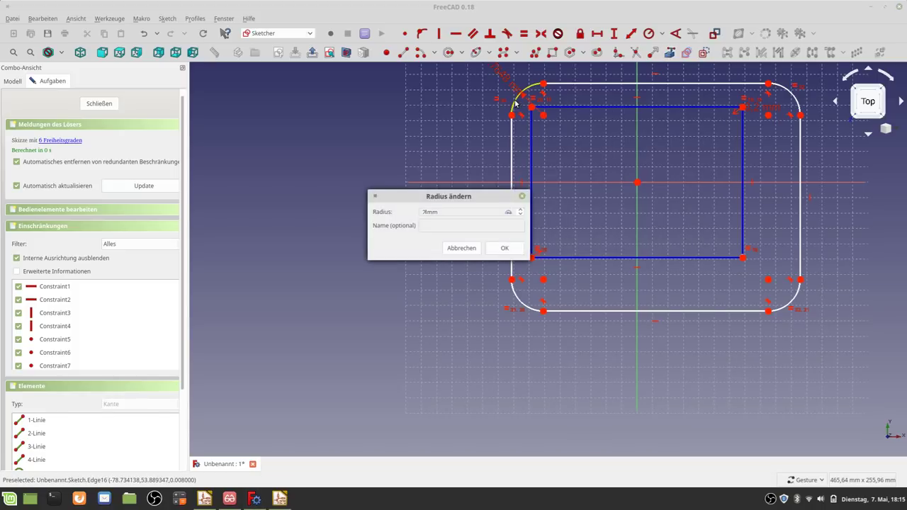
key(Return)
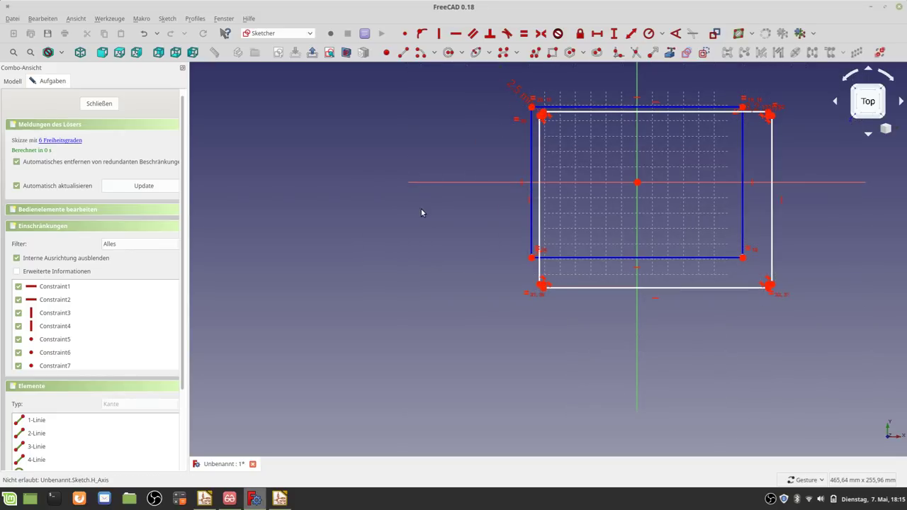
scroll(743, 182, up, 2)
scroll(742, 183, up, 2)
Step: Zoom around the outline's corners to check them, then choose the Symmetric constraint
scroll(742, 183, down, 2)
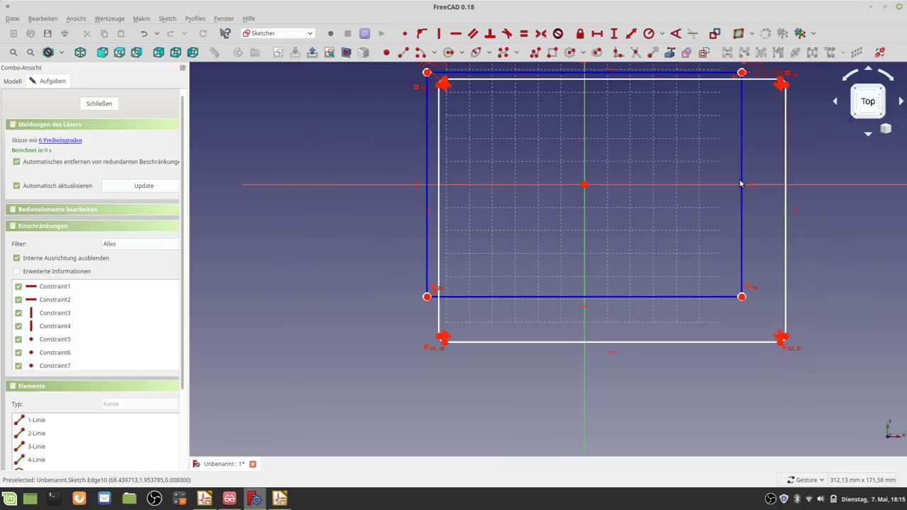
scroll(737, 86, up, 2)
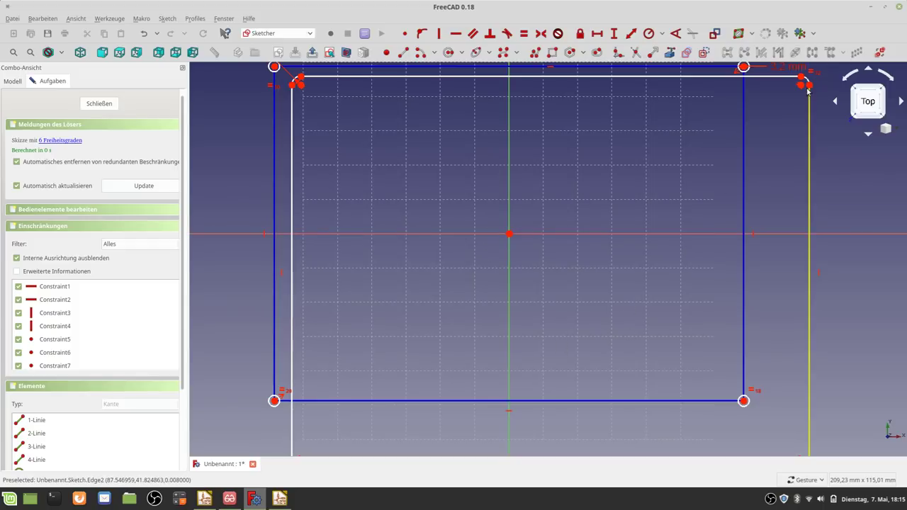
scroll(783, 108, up, 3)
scroll(804, 96, up, 3)
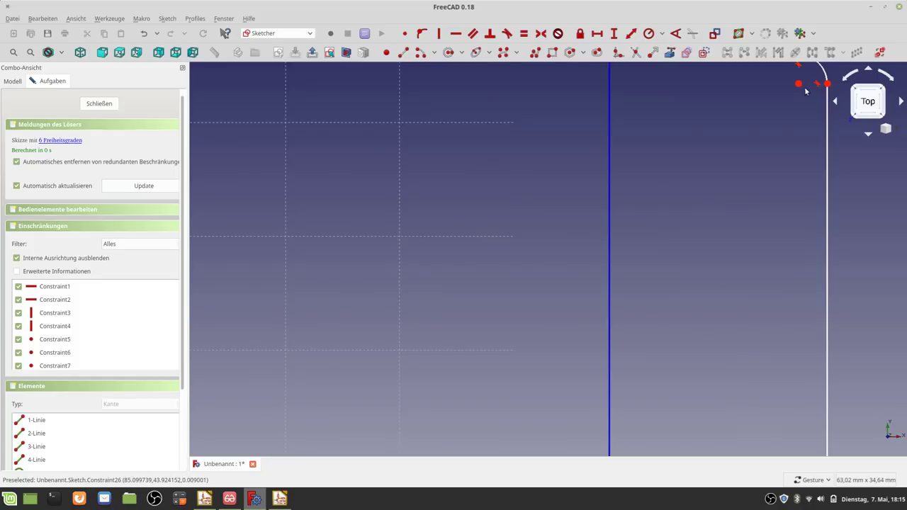
scroll(808, 96, down, 2)
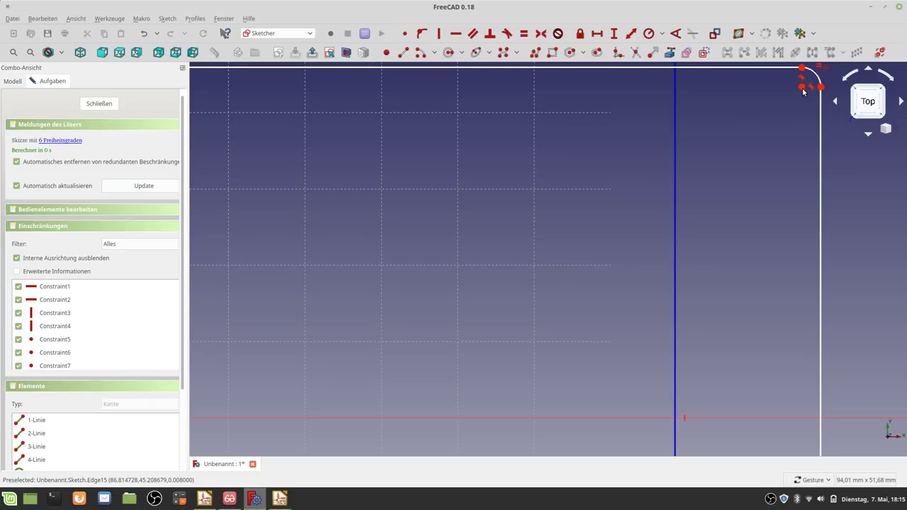
scroll(610, 198, down, 2)
scroll(560, 231, down, 2)
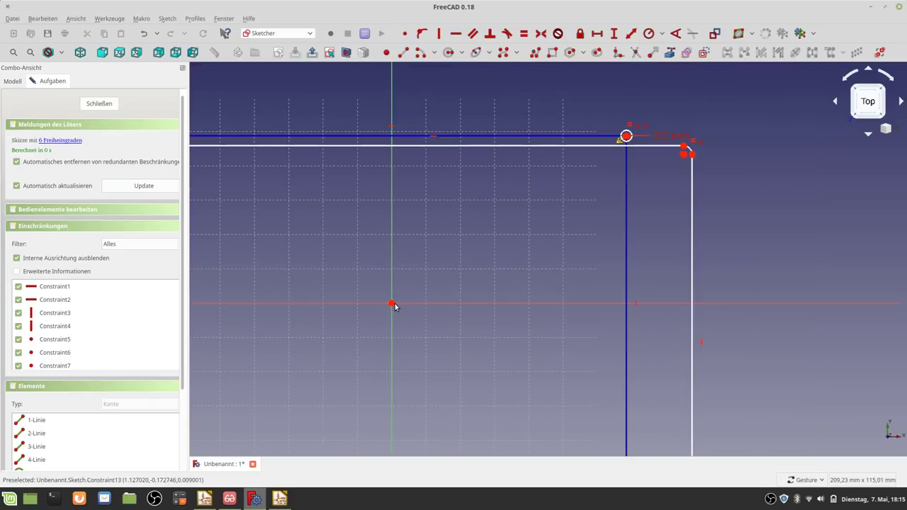
scroll(393, 307, down, 2)
scroll(383, 311, down, 3)
scroll(375, 315, up, 4)
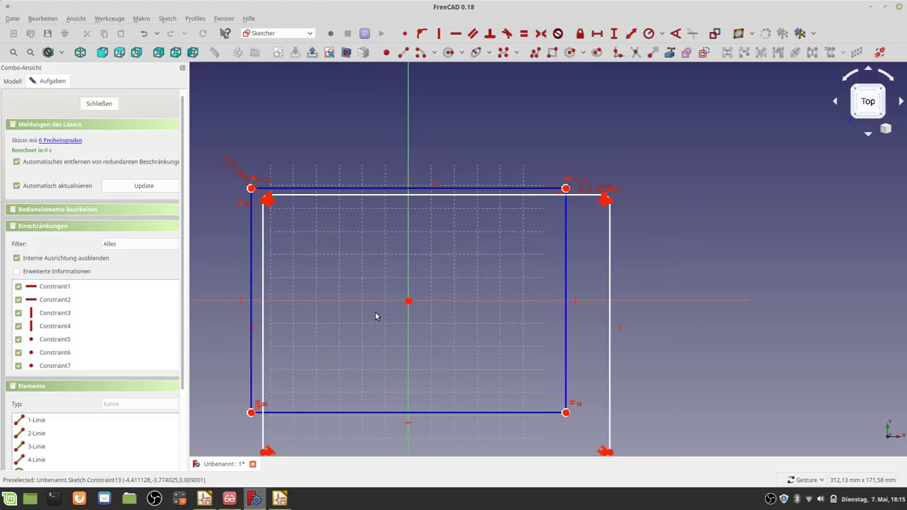
click(597, 52)
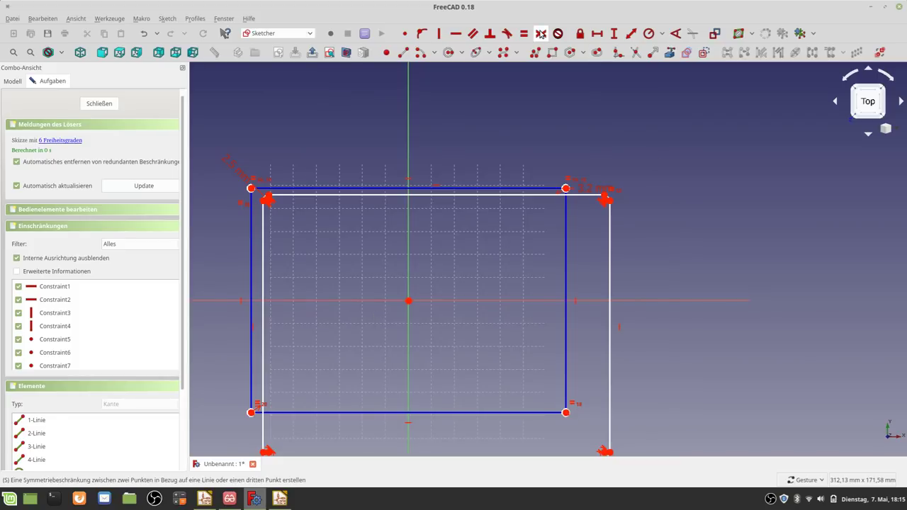
Step: Make the outline's top-right and bottom-left corners symmetric about the sketch origin
scroll(608, 179, up, 3)
scroll(602, 204, up, 3)
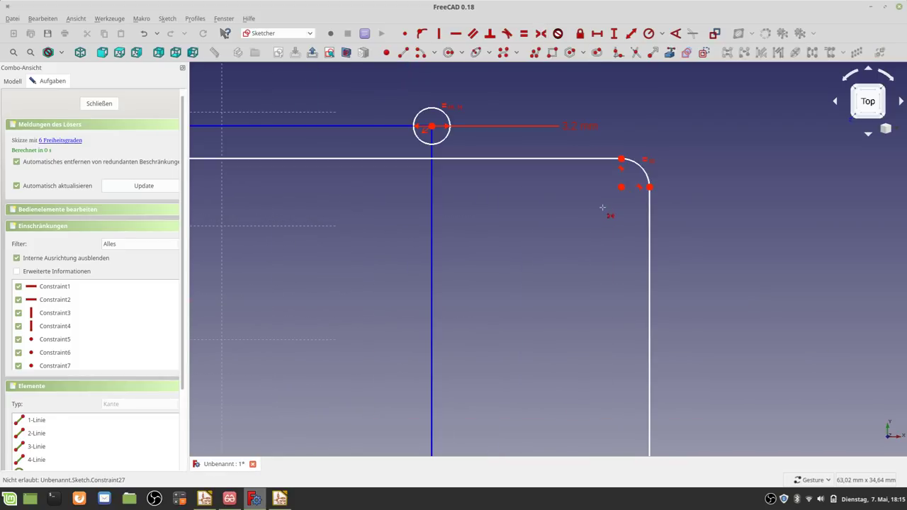
scroll(478, 260, down, 2)
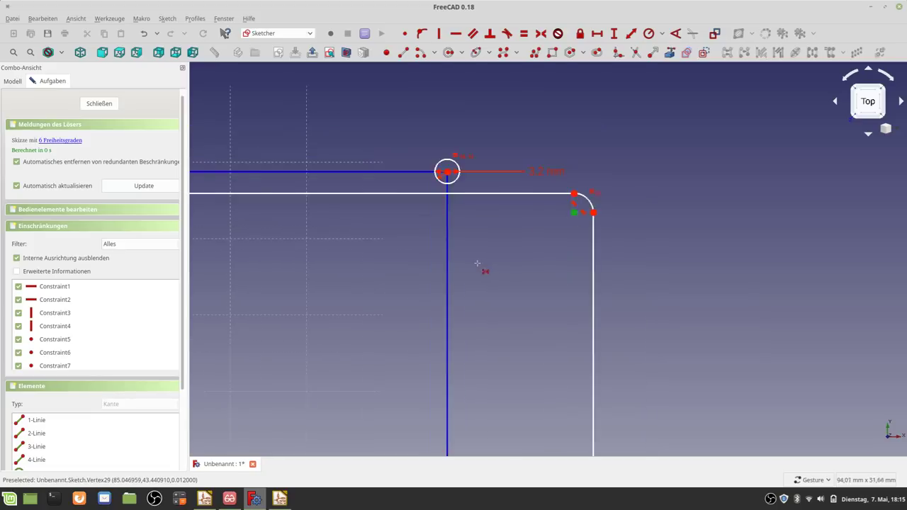
scroll(468, 267, down, 3)
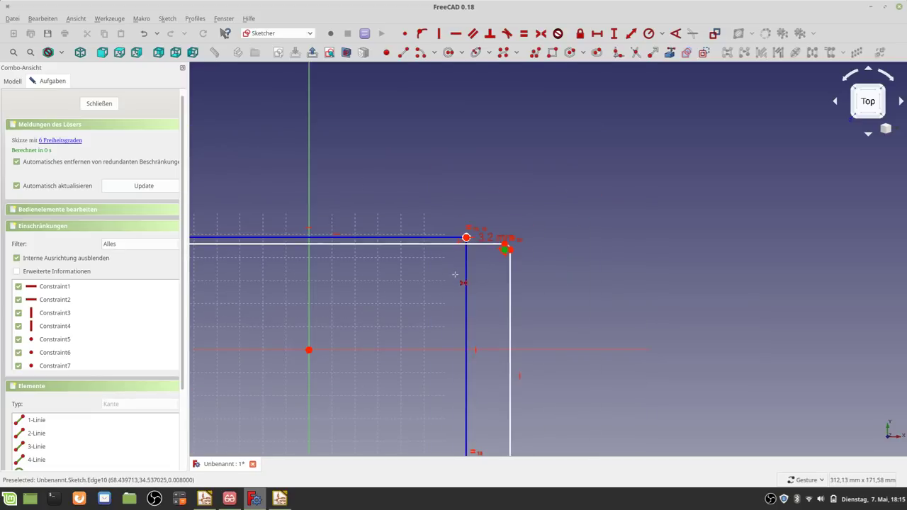
click(309, 351)
mouse_move(264, 380)
right_down()
mouse_move(408, 340)
mouse_move(501, 291)
right_up()
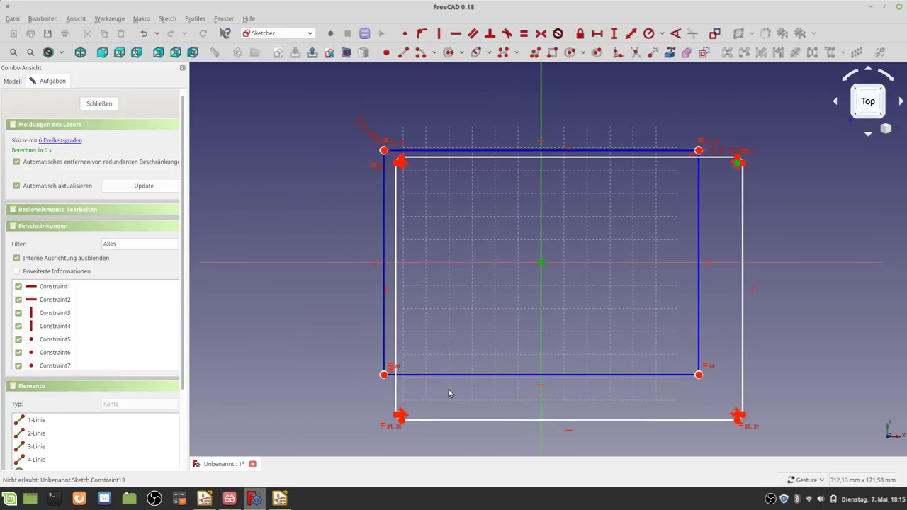
scroll(398, 420, up, 4)
scroll(398, 420, up, 2)
scroll(398, 419, up, 2)
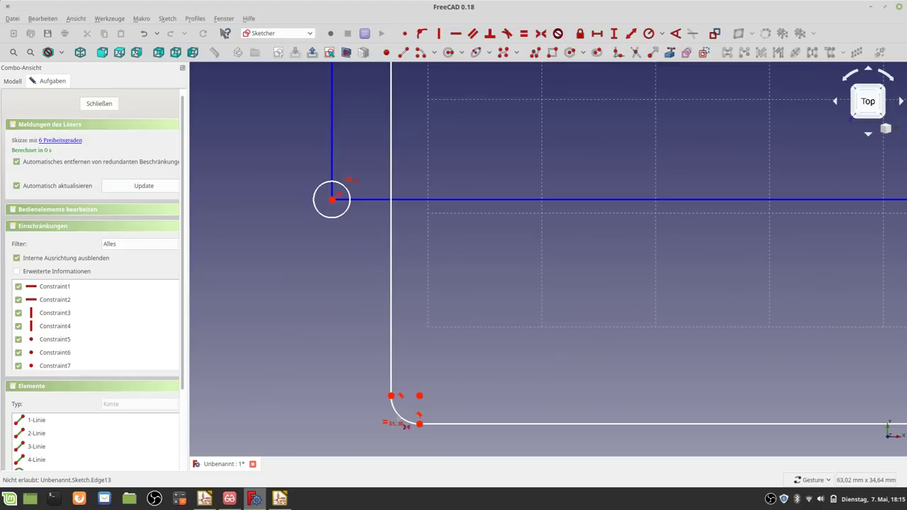
click(420, 395)
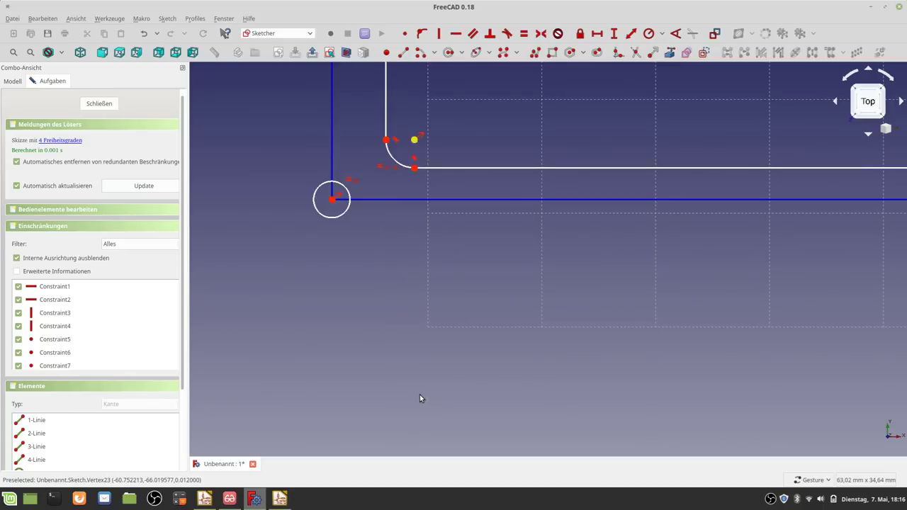
scroll(487, 361, down, 8)
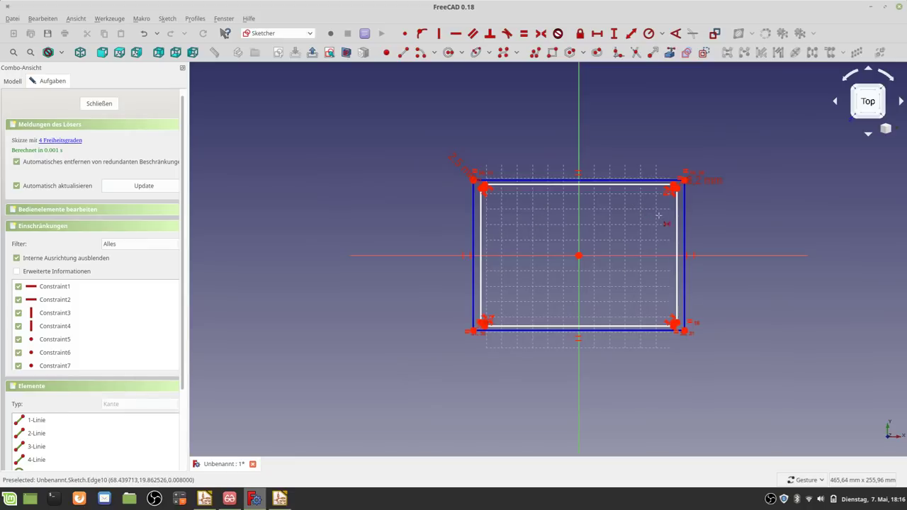
scroll(612, 306, up, 2)
scroll(623, 298, up, 2)
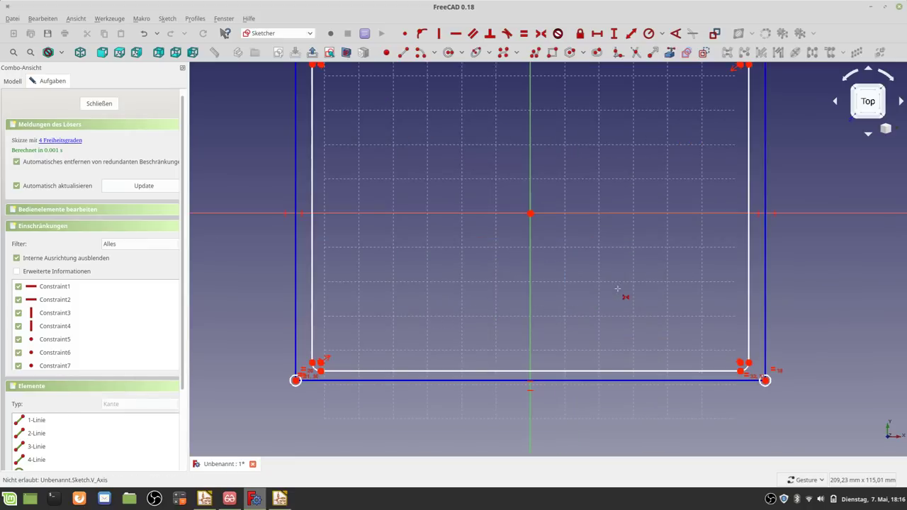
scroll(620, 292, down, 2)
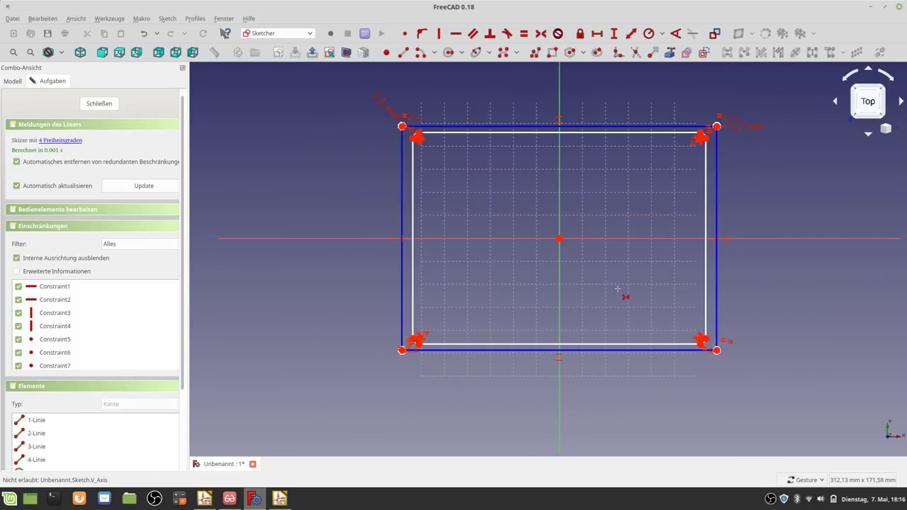
scroll(601, 307, up, 2)
scroll(600, 304, up, 2)
scroll(600, 305, down, 2)
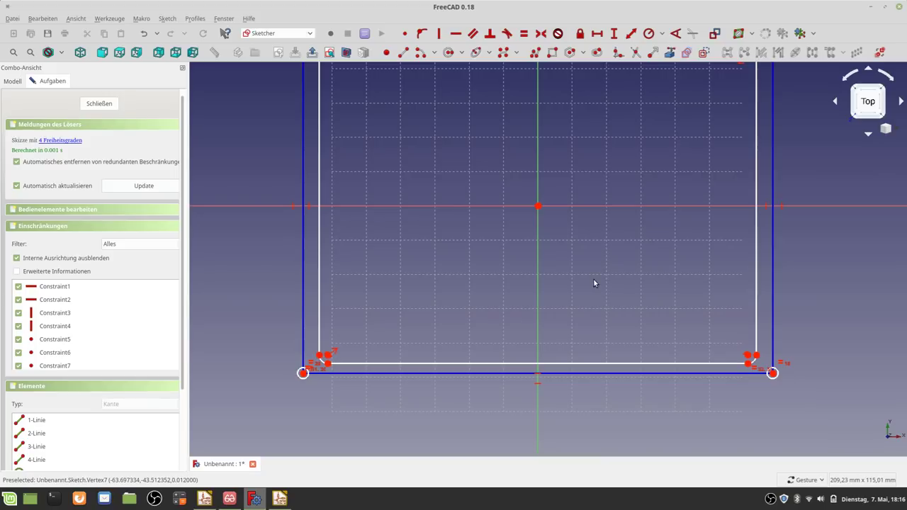
scroll(716, 310, down, 2)
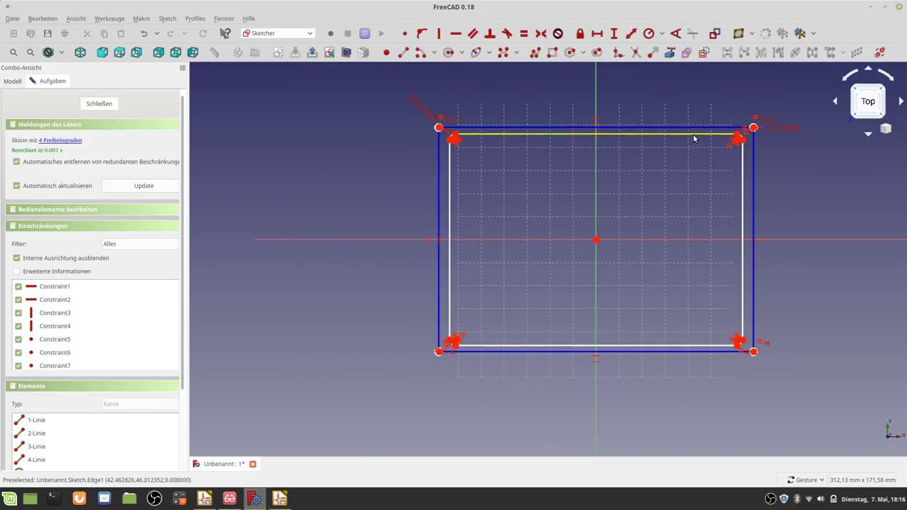
scroll(737, 340, up, 1)
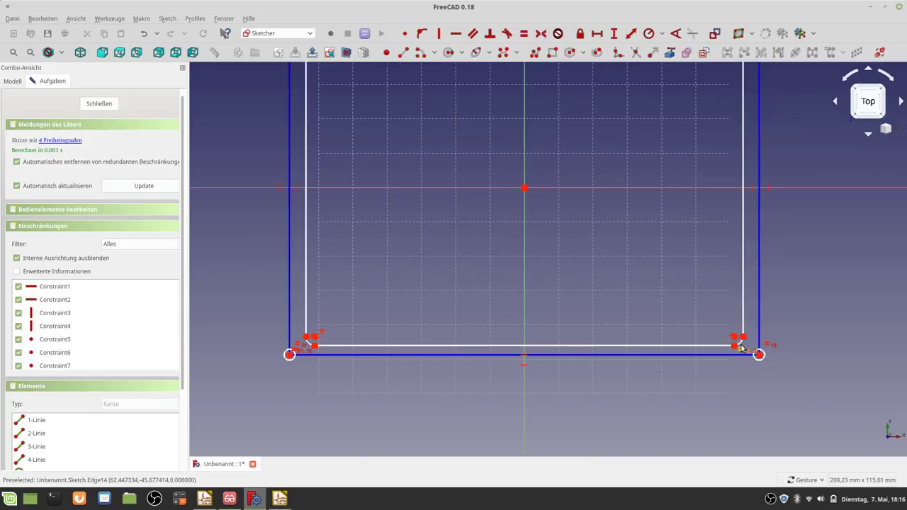
scroll(735, 337, up, 1)
scroll(716, 217, down, 1)
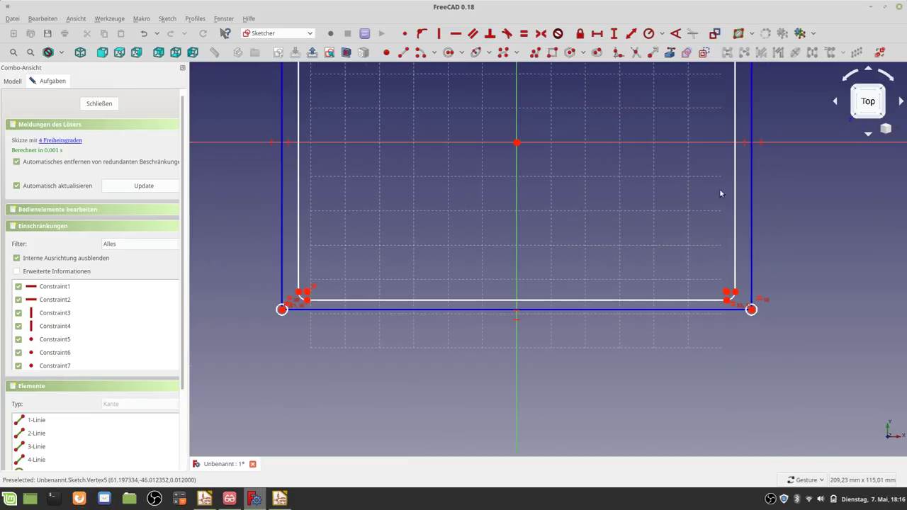
scroll(720, 192, down, 1)
scroll(721, 107, down, 1)
right_drag(706, 101, 603, 255)
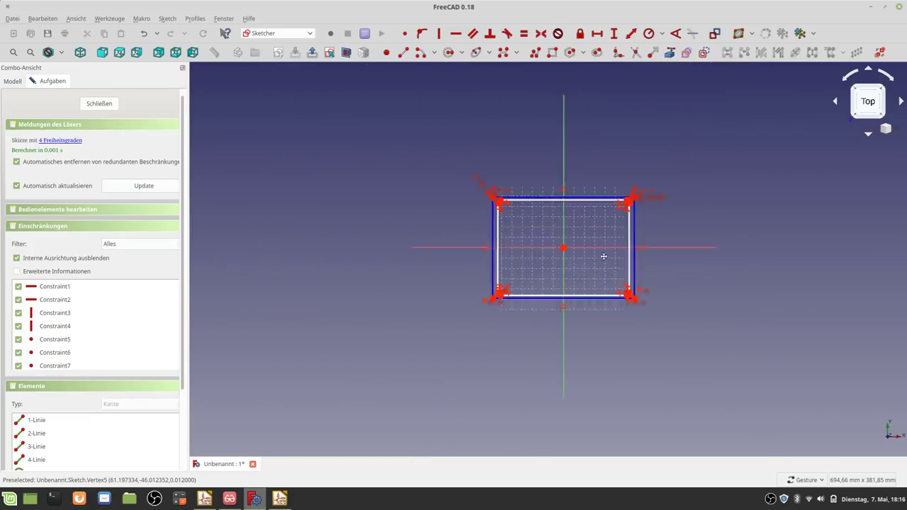
scroll(610, 240, up, 4)
scroll(621, 219, up, 5)
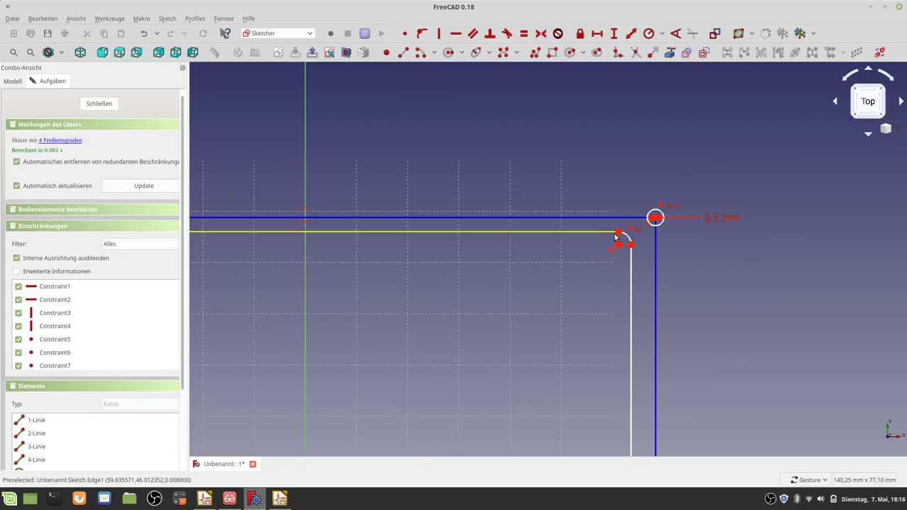
scroll(415, 383, down, 2)
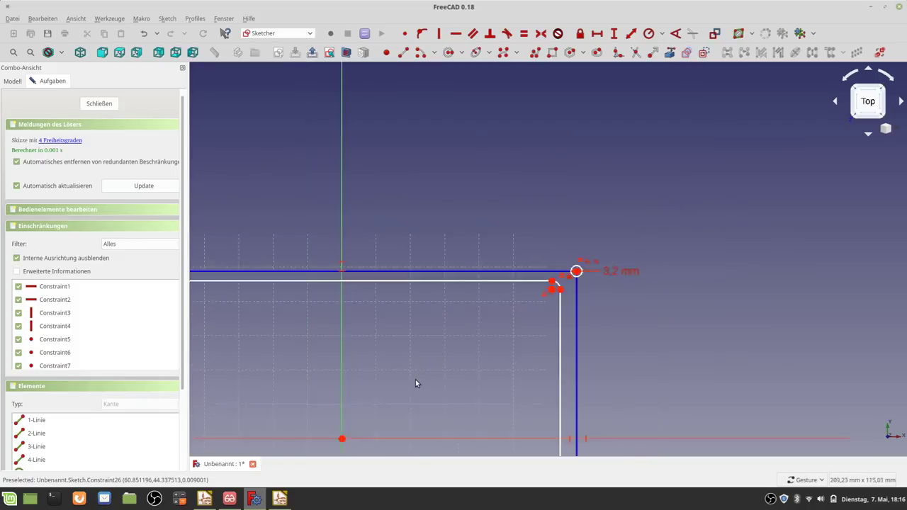
scroll(415, 383, down, 5)
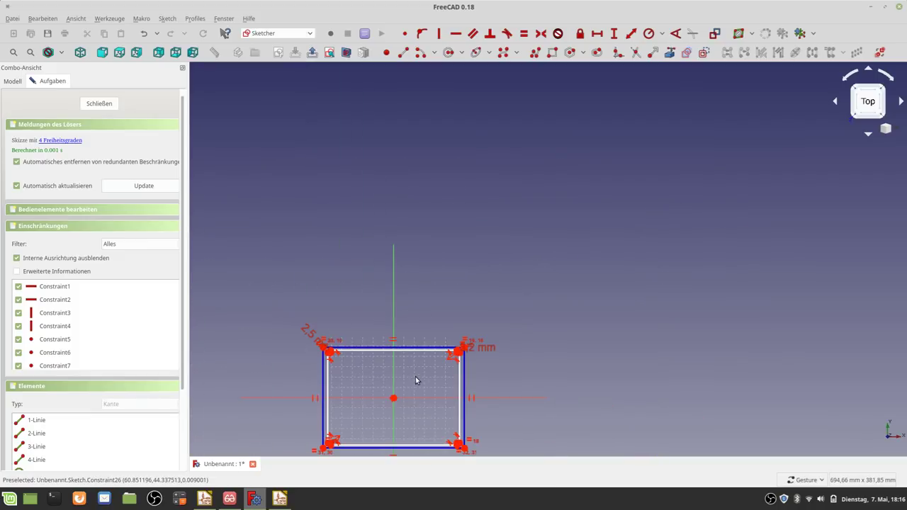
click(234, 504)
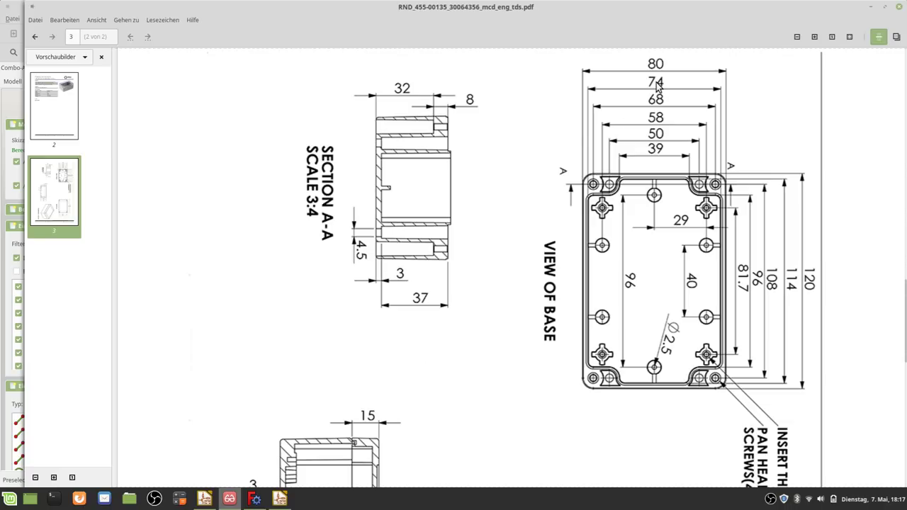
click(249, 500)
scroll(397, 430, down, 3)
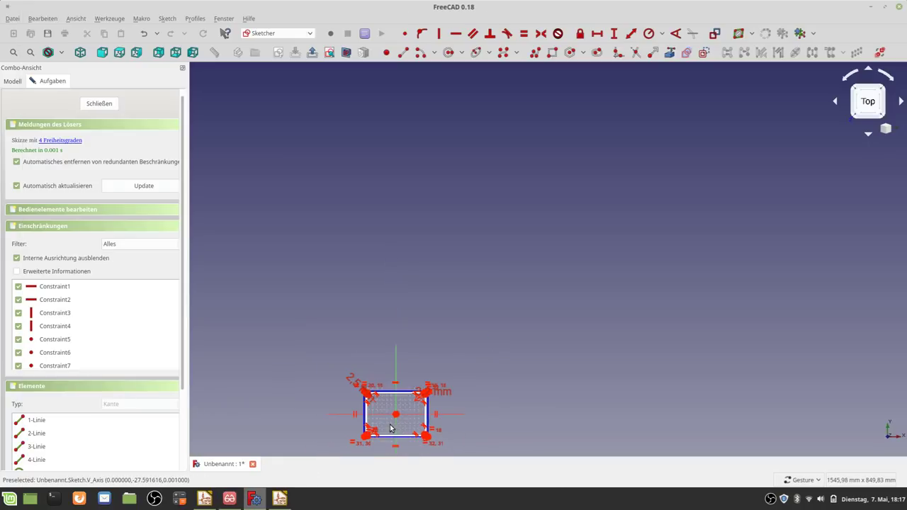
Step: Constrain the inner rectangle's right side to a 72 mm vertical distance
right_drag(389, 428, 466, 287)
right_click(466, 287)
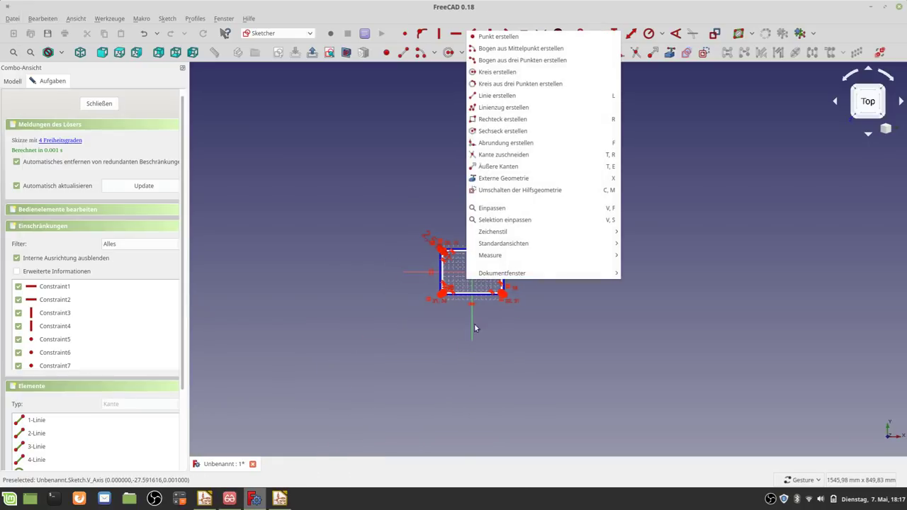
click(475, 328)
scroll(472, 281, up, 5)
scroll(472, 281, up, 2)
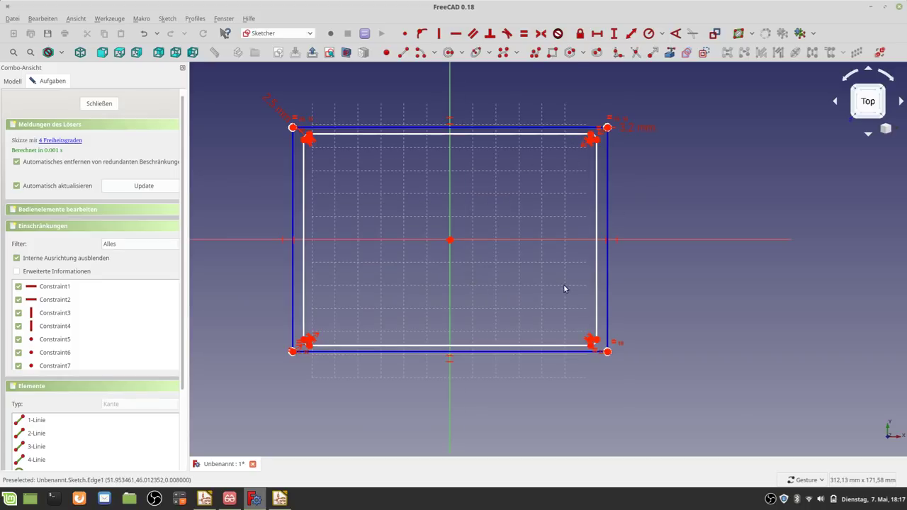
click(615, 34)
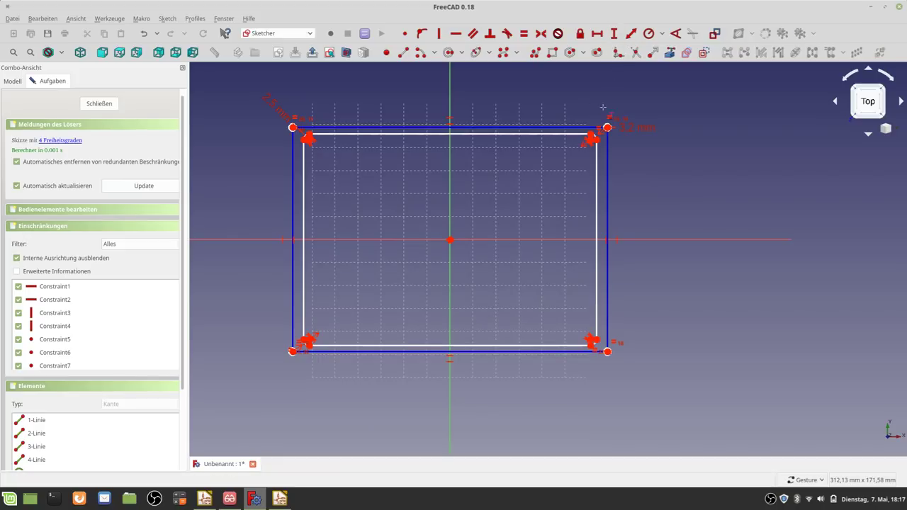
scroll(595, 135, up, 4)
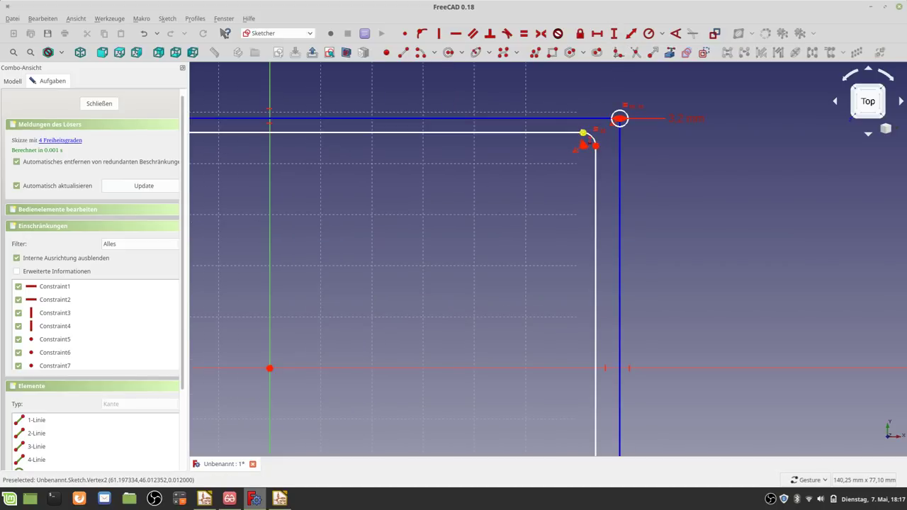
scroll(574, 289, down, 5)
scroll(580, 283, up, 1)
scroll(579, 283, up, 3)
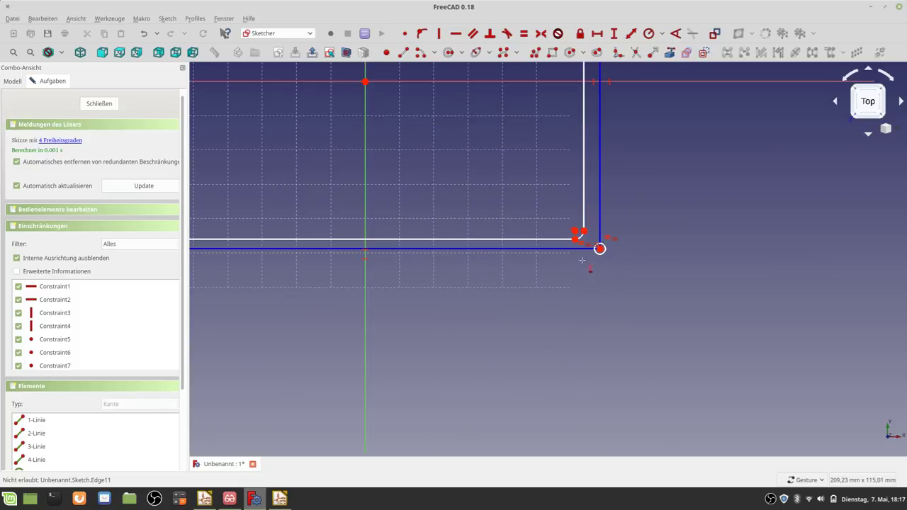
scroll(588, 259, up, 2)
click(572, 230)
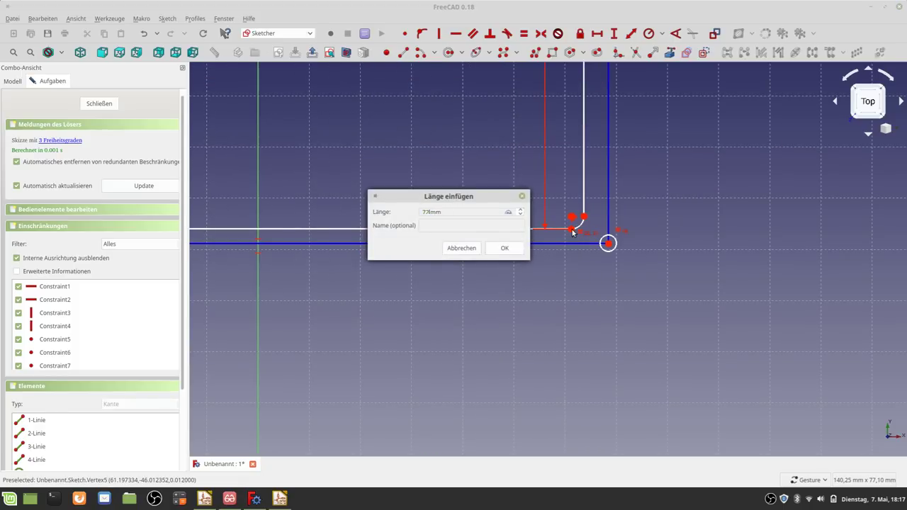
key(Return)
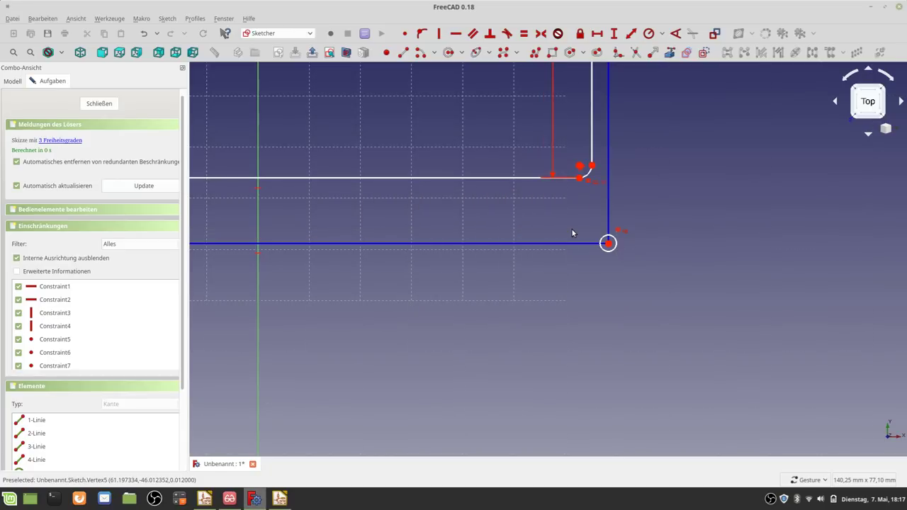
Step: Move the 72 mm height dimension out to the right and recentre the sketch lower
scroll(571, 229, down, 1)
scroll(571, 228, down, 4)
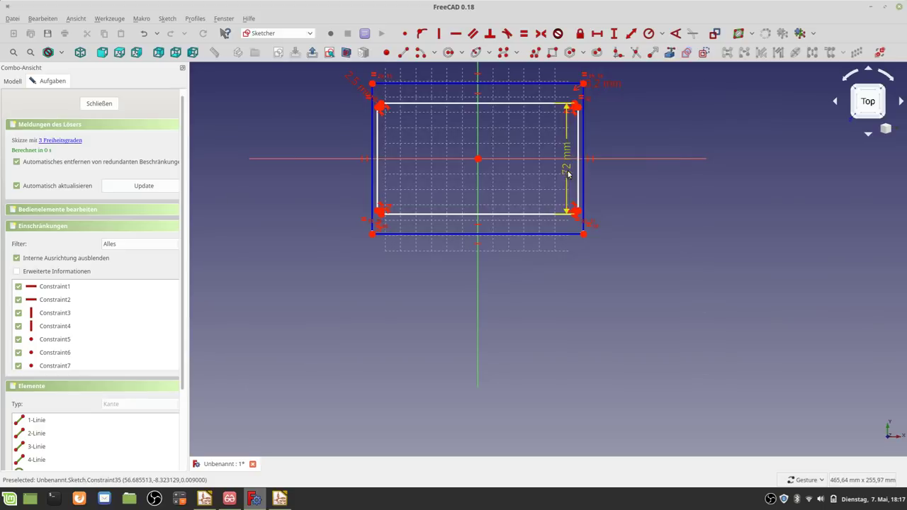
drag(567, 174, 643, 178)
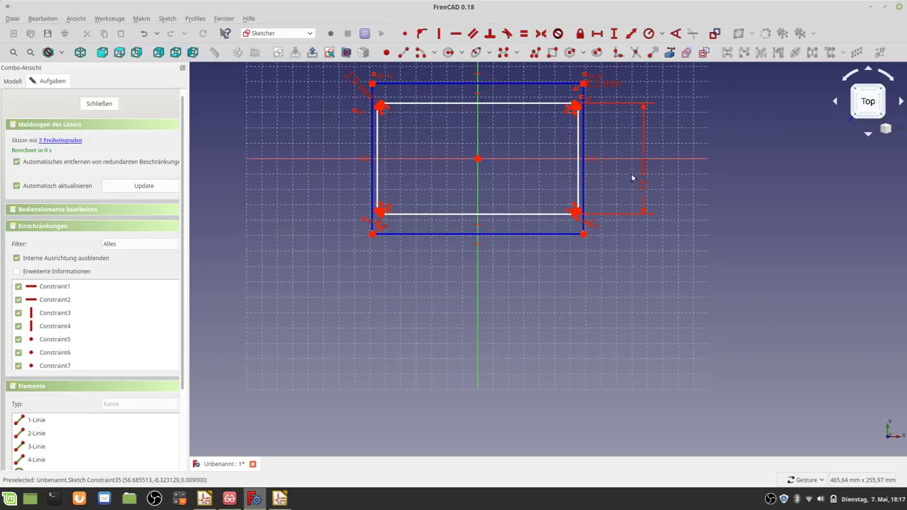
scroll(526, 137, down, 1)
scroll(501, 122, up, 1)
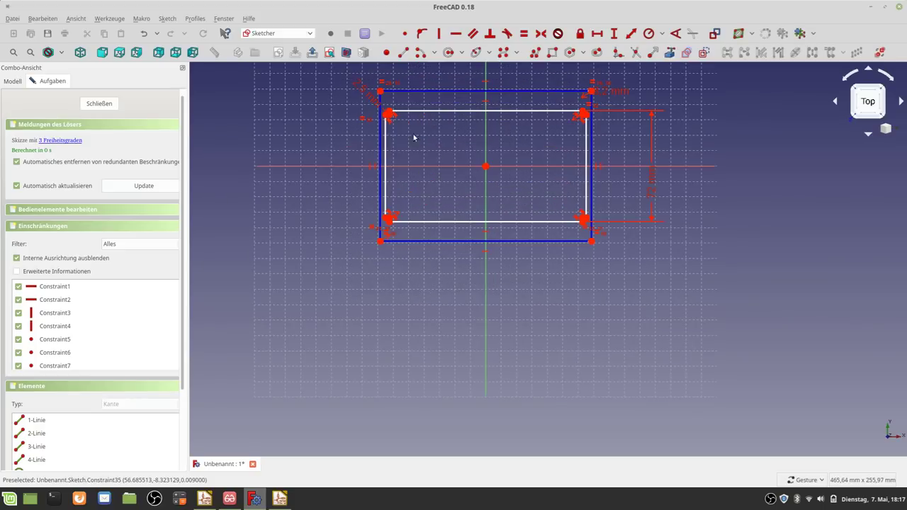
right_drag(451, 158, 455, 222)
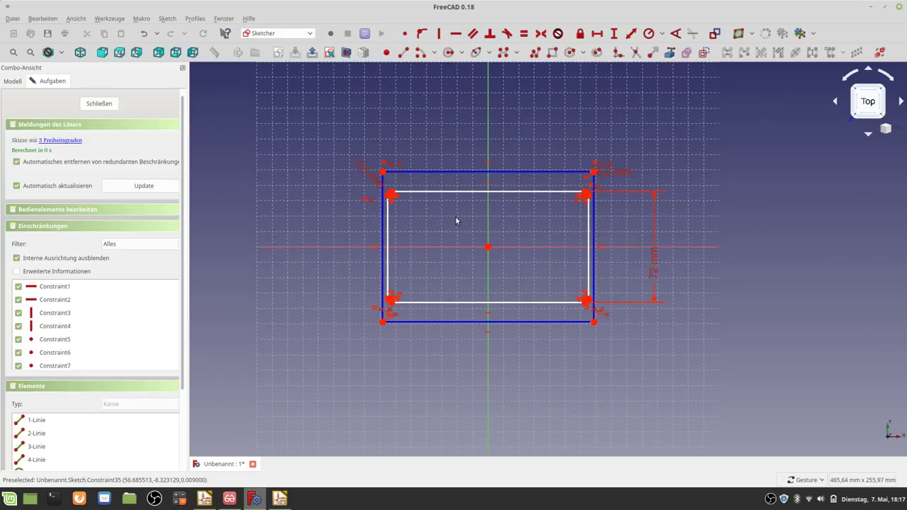
click(229, 499)
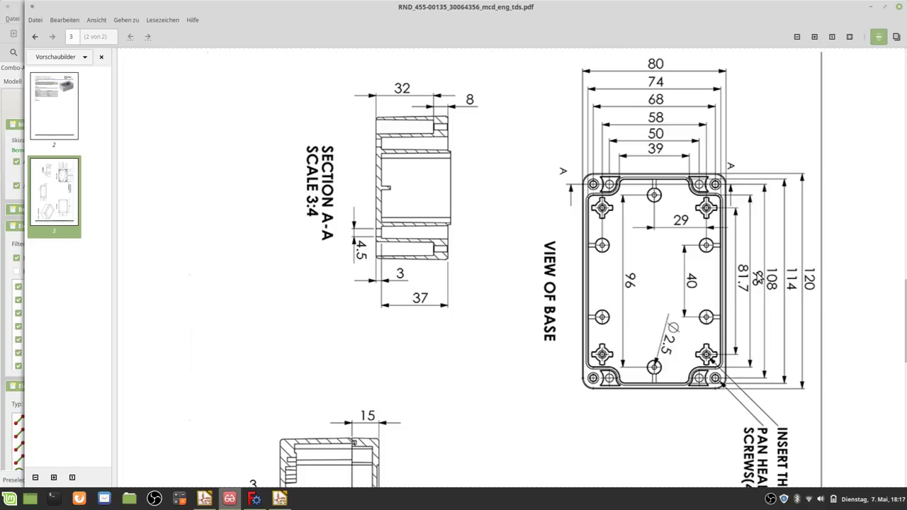
click(254, 498)
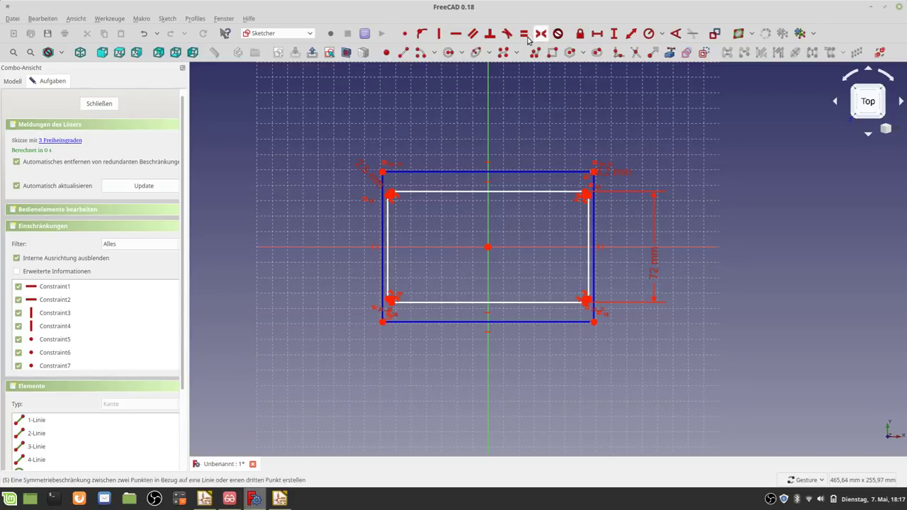
Step: Set a 94 mm horizontal distance between the inner rectangle's top-left and top-right corners
click(597, 33)
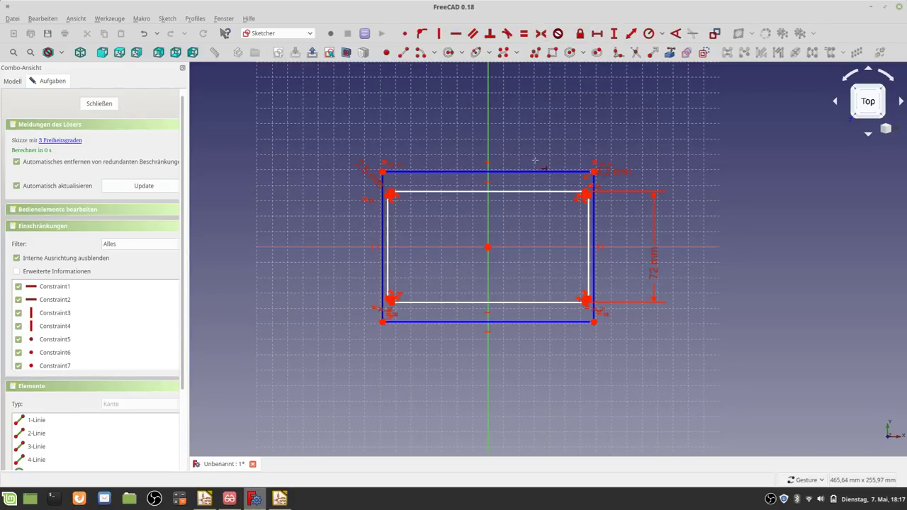
scroll(496, 174, up, 2)
scroll(499, 175, up, 2)
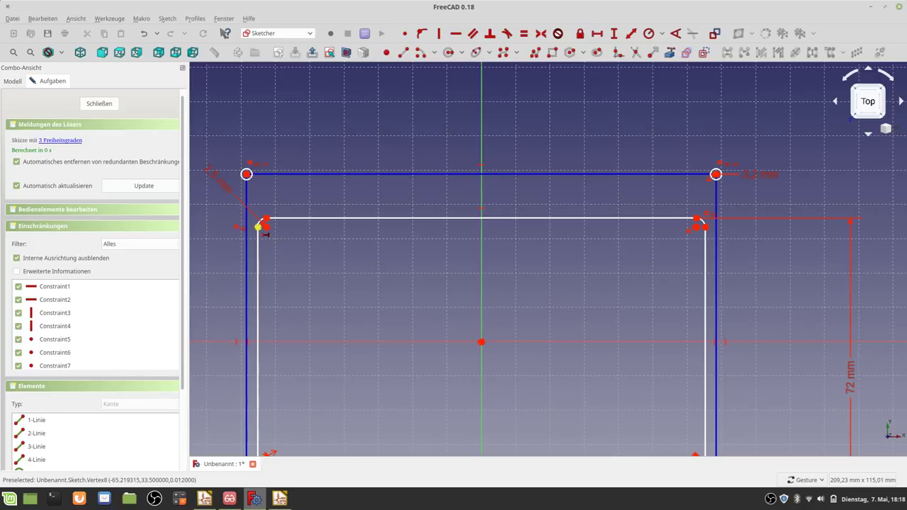
click(259, 227)
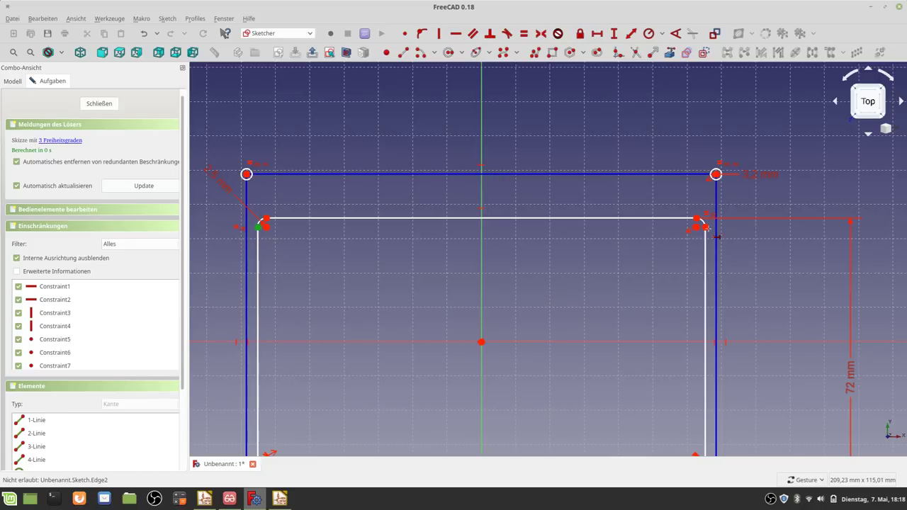
click(705, 227)
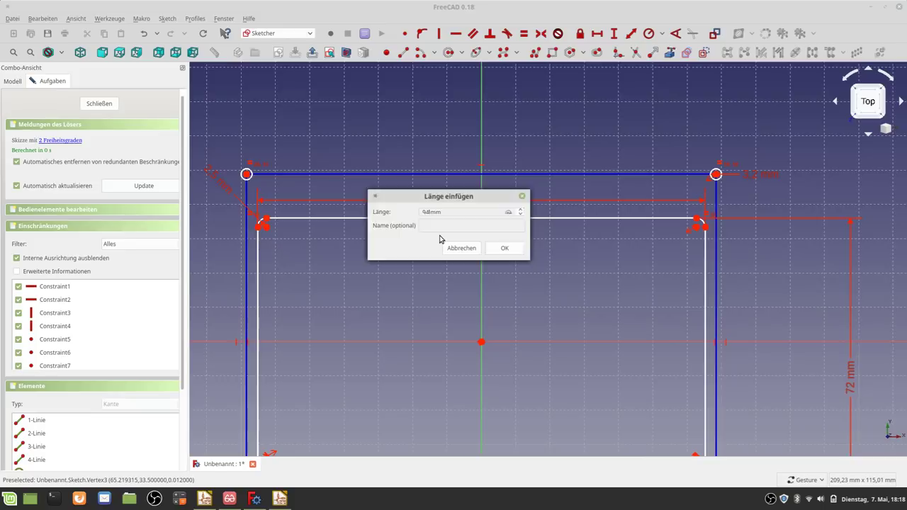
key(Return)
scroll(440, 239, down, 2)
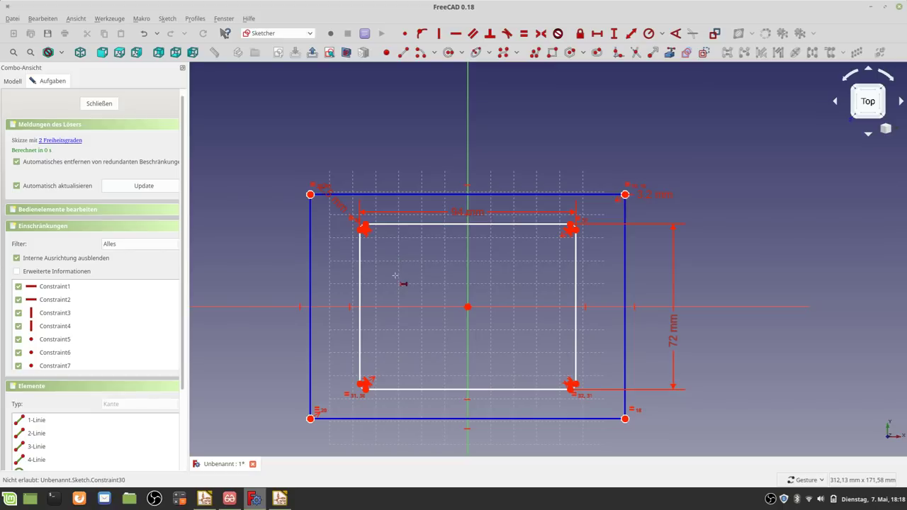
click(236, 500)
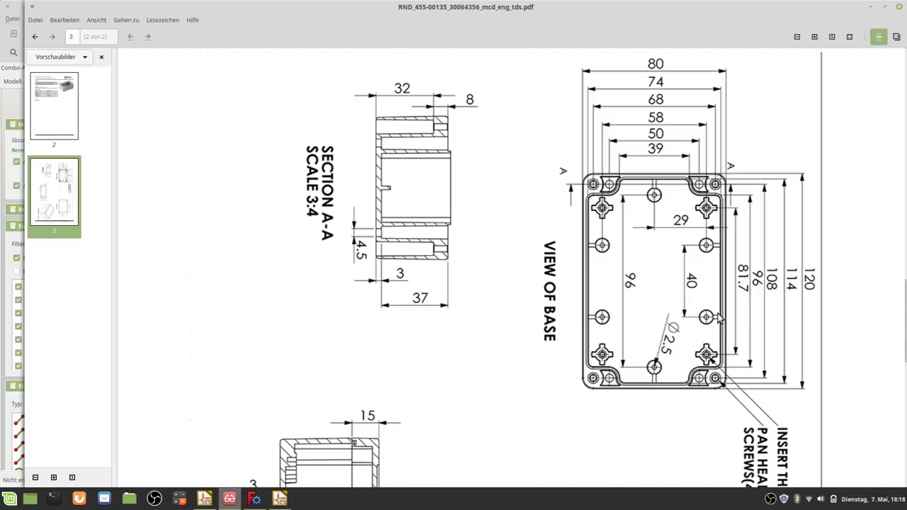
click(254, 498)
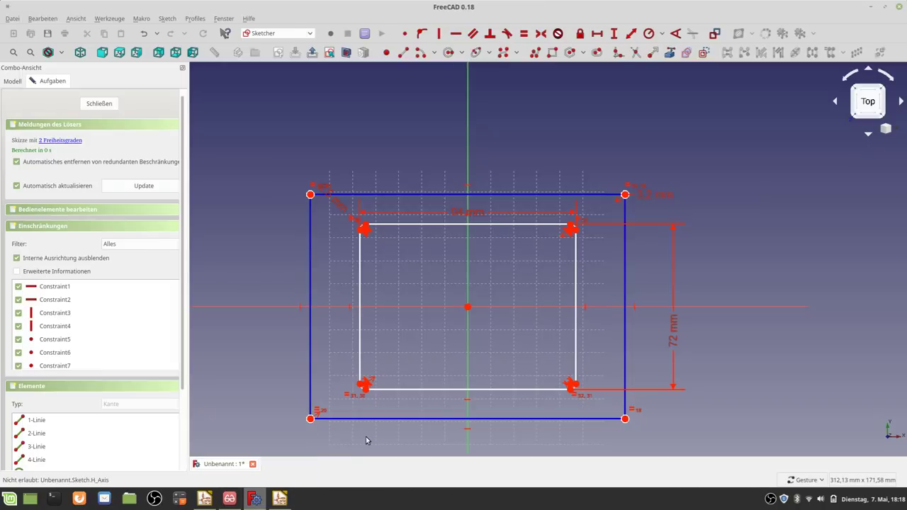
Step: Give the hole rectangle a 58 mm height and 81.7 mm width, fully constraining the sketch
click(613, 39)
click(624, 281)
text(58)
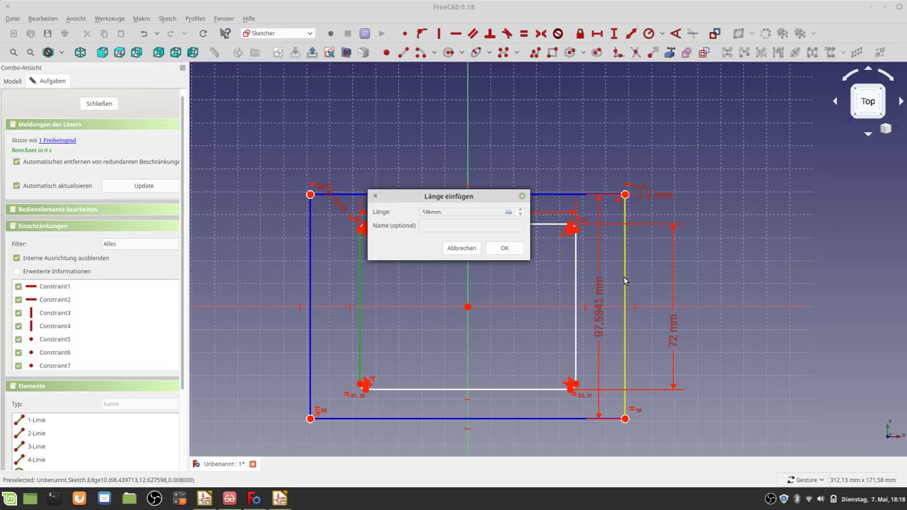
key(Return)
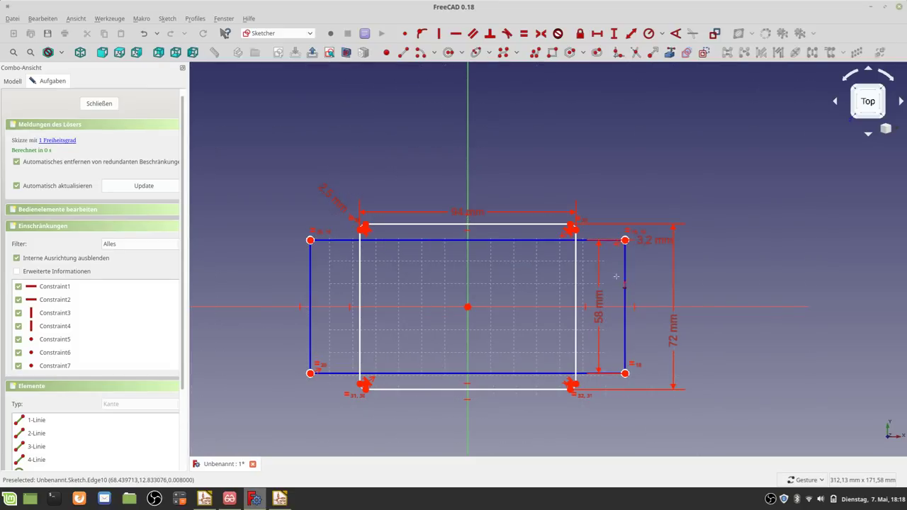
click(599, 36)
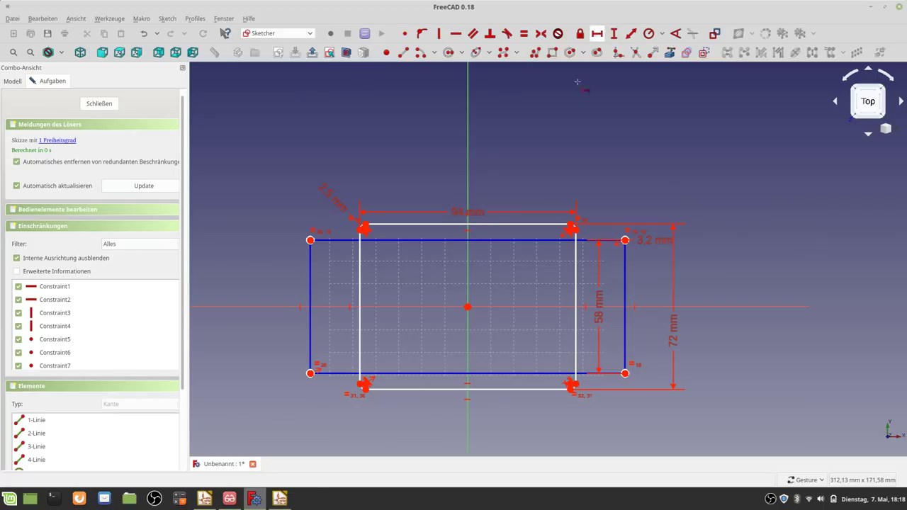
click(485, 241)
text(81.7)
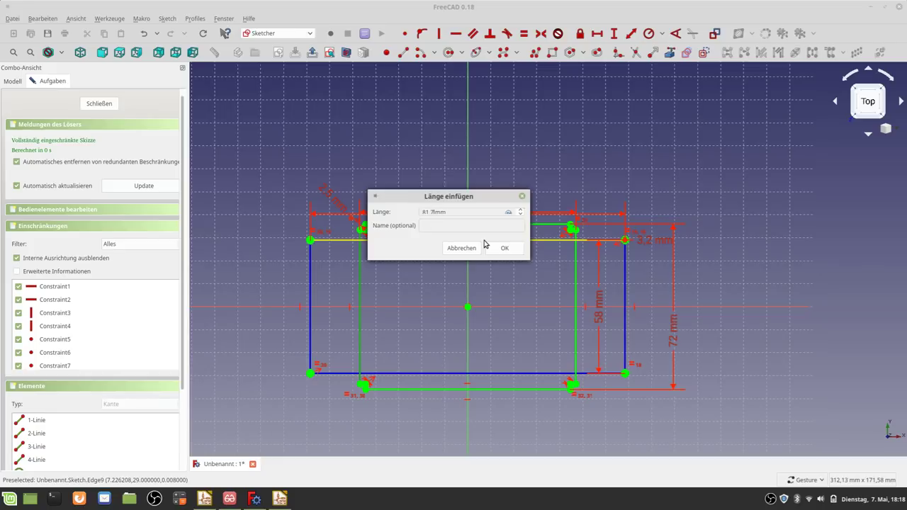
key(Return)
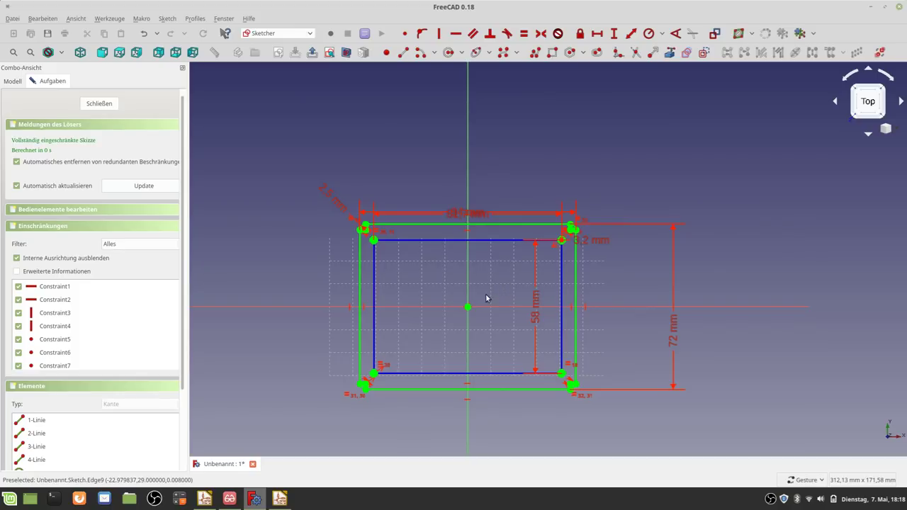
Step: Drag the 58 mm, 3.2 mm, both width and corner dimension labels to clear spots
drag(534, 312, 639, 311)
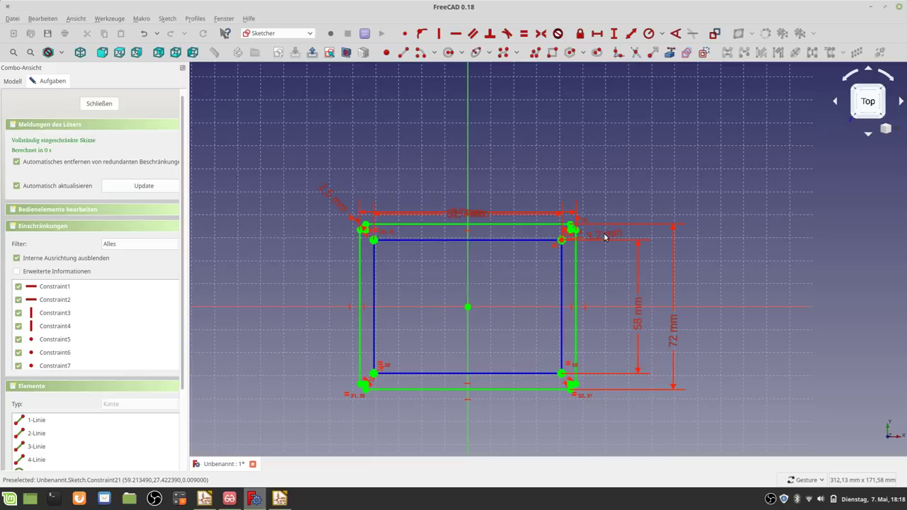
drag(605, 241, 602, 272)
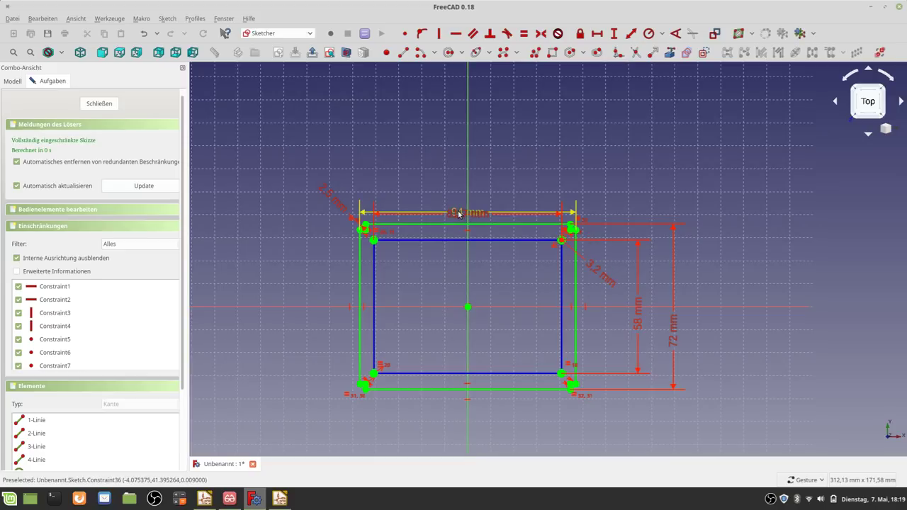
drag(466, 213, 464, 159)
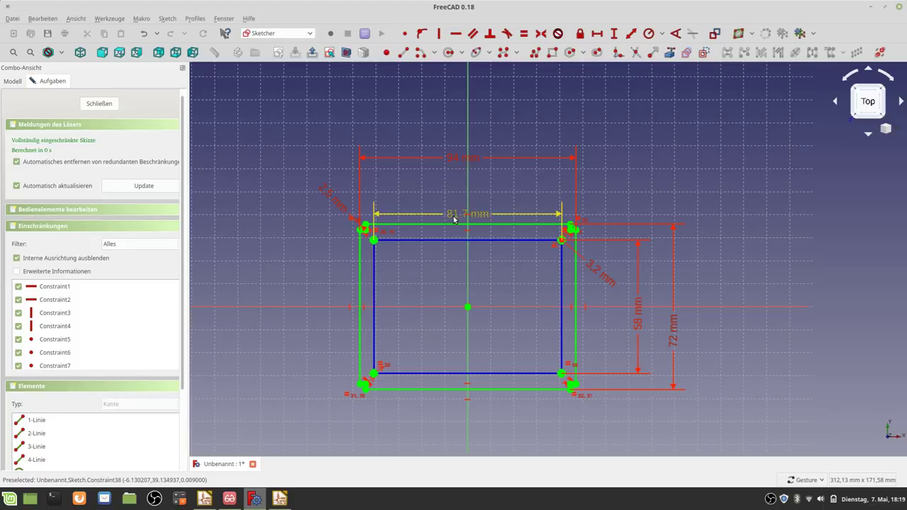
drag(456, 214, 458, 187)
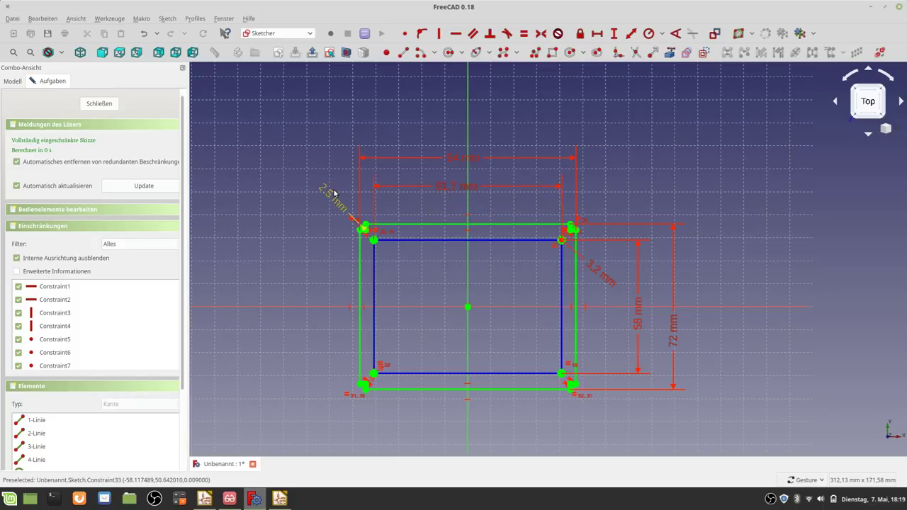
drag(324, 193, 313, 194)
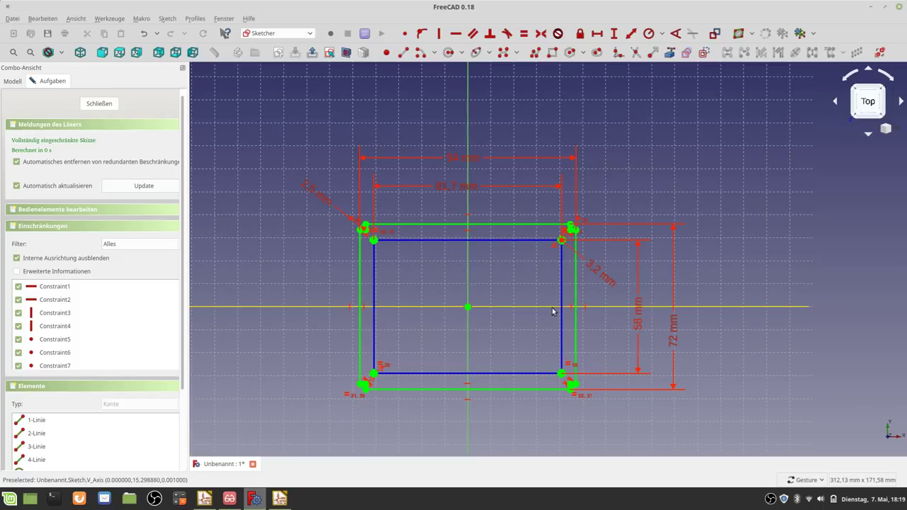
Step: Close the Sketcher and start an Aufpolsterung (Pad) from the finished sketch
right_click(527, 334)
click(498, 333)
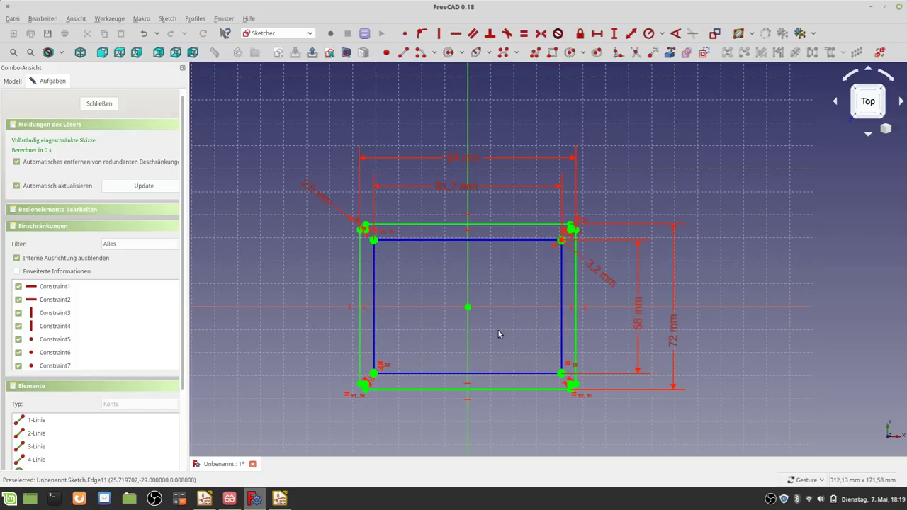
click(108, 104)
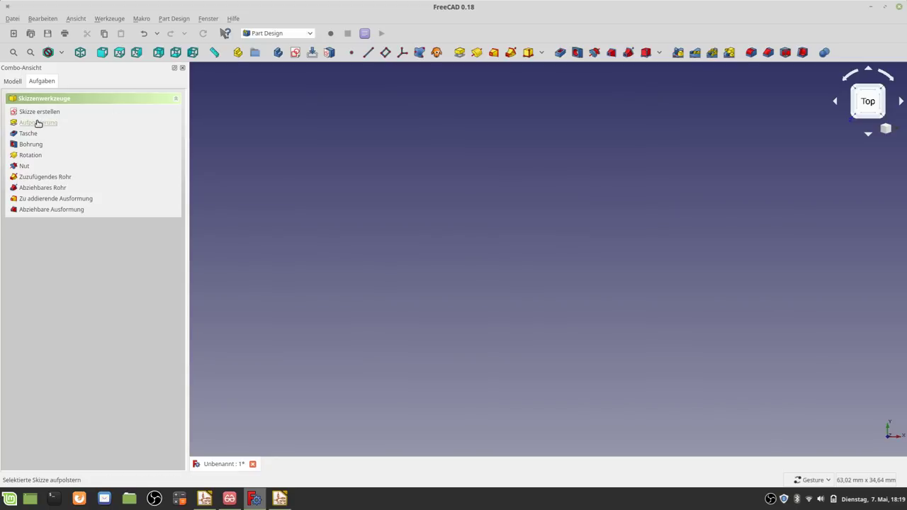
click(37, 124)
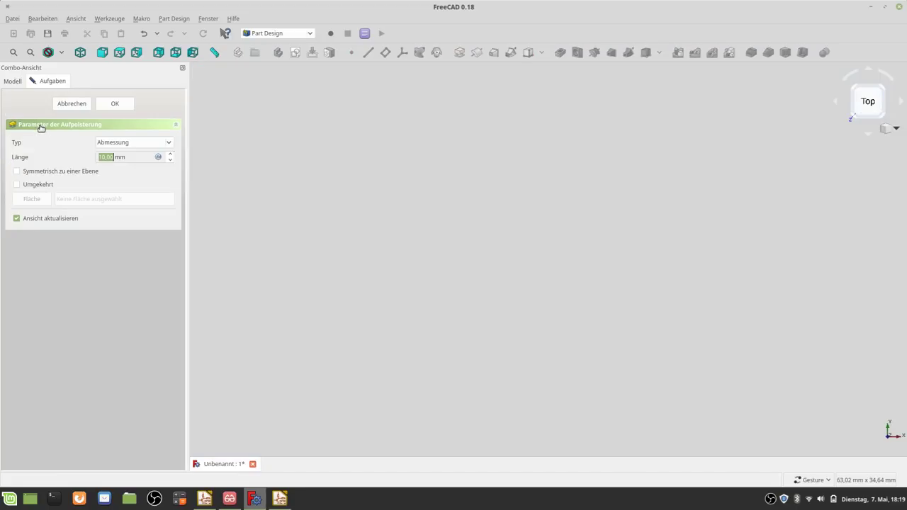
Step: Enter the new pad length, confirm the Pad, and orbit to inspect the plate's holes
text(1)
key(Return)
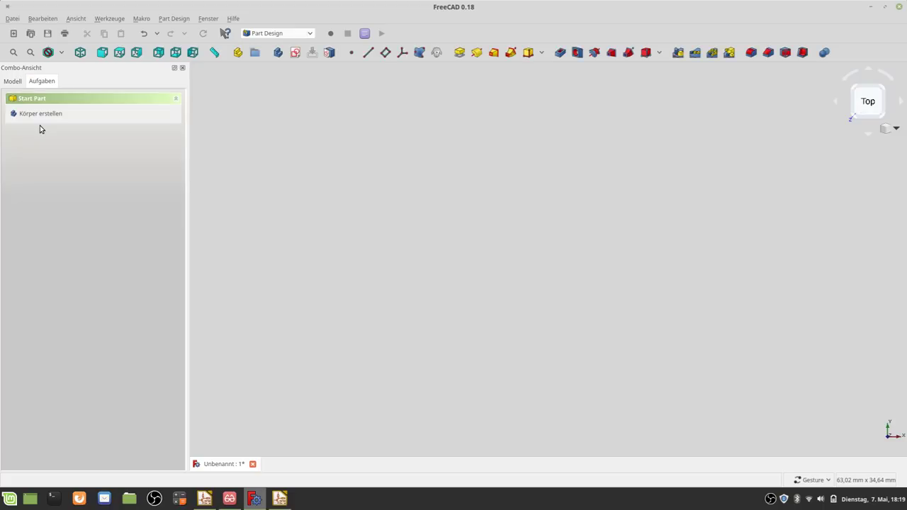
scroll(447, 191, down, 3)
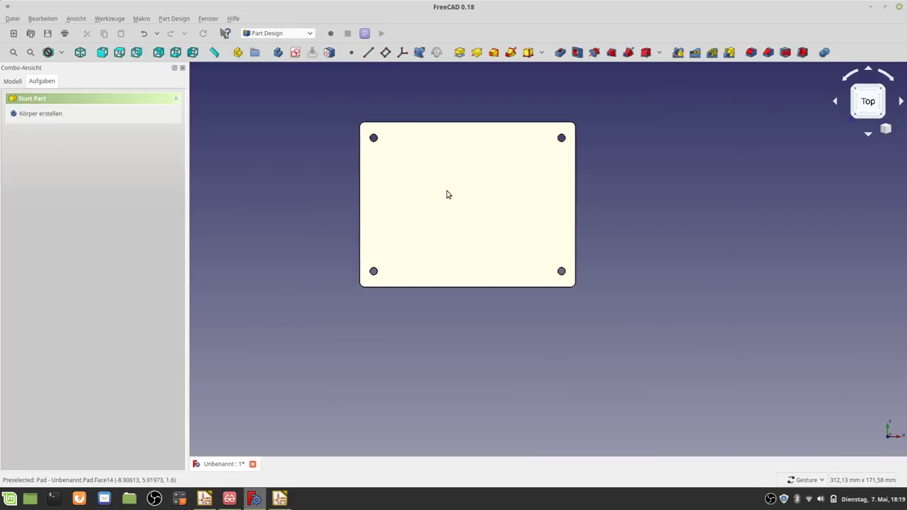
scroll(446, 186, up, 2)
mouse_move(357, 284)
mouse_down()
mouse_move(401, 309)
mouse_move(338, 291)
mouse_up()
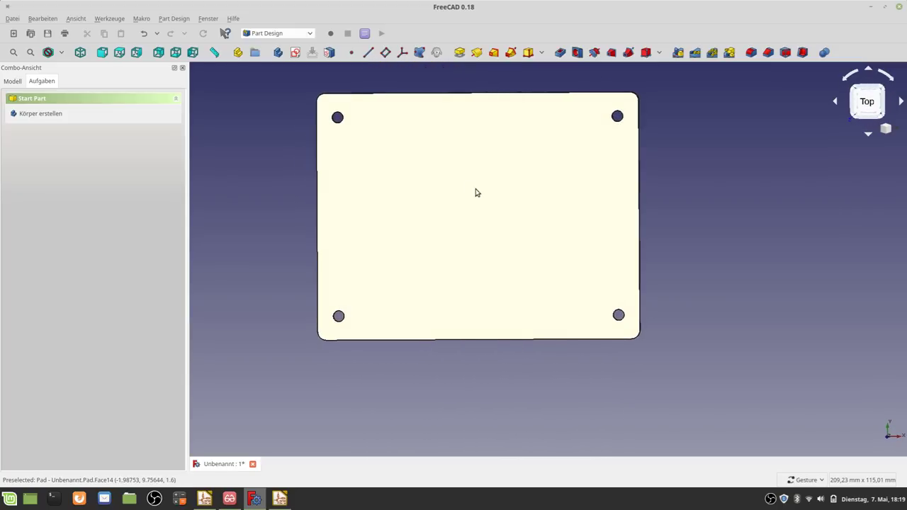
mouse_move(476, 192)
mouse_down()
mouse_move(520, 236)
mouse_move(504, 282)
mouse_move(503, 190)
mouse_move(428, 176)
mouse_move(428, 190)
mouse_move(463, 196)
mouse_up()
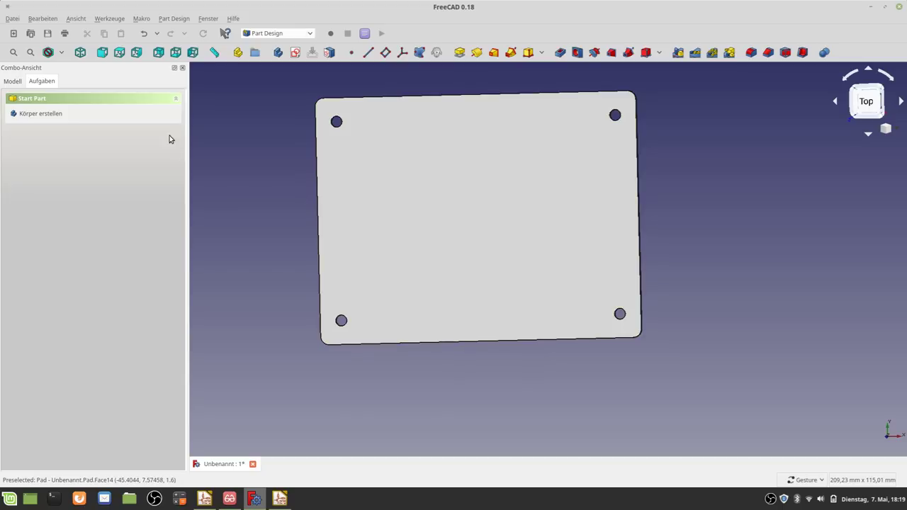
click(47, 33)
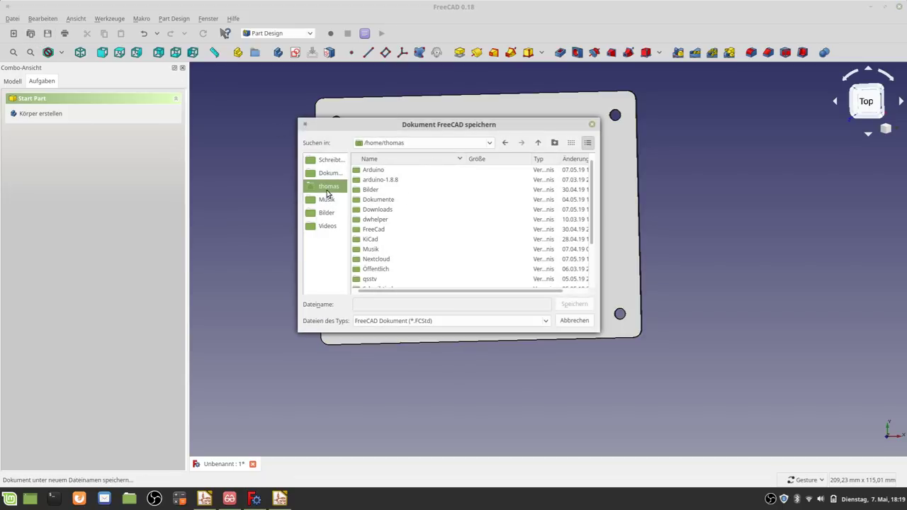
Step: Save the document as gsm_jagd in the KiCad/Projekte/GSM_Jagd folder
double_click(368, 241)
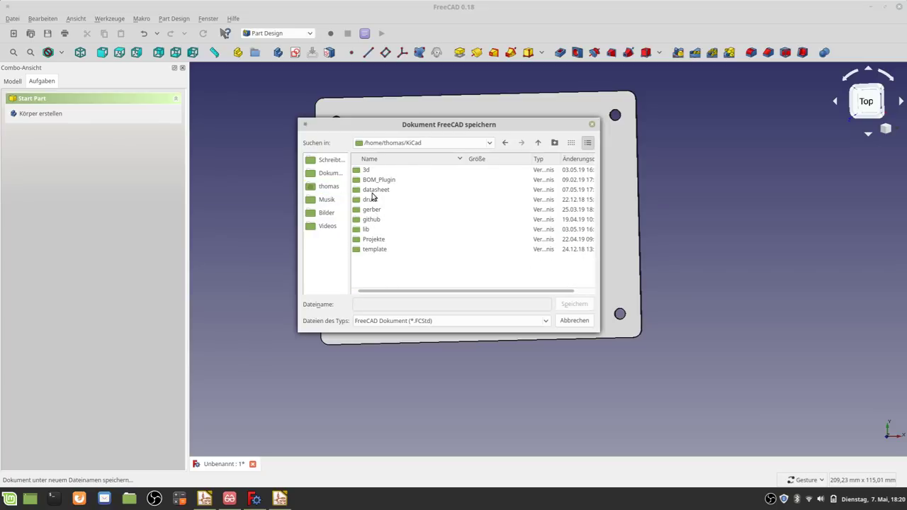
double_click(374, 241)
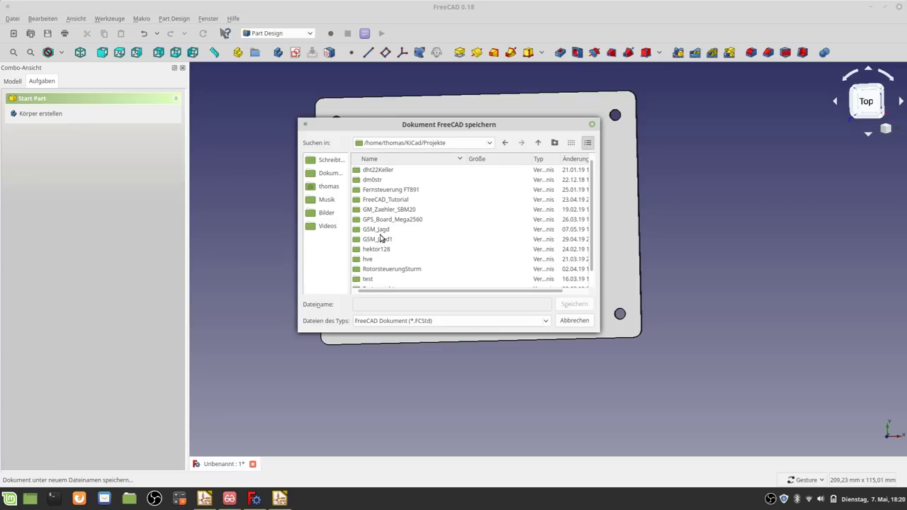
double_click(376, 231)
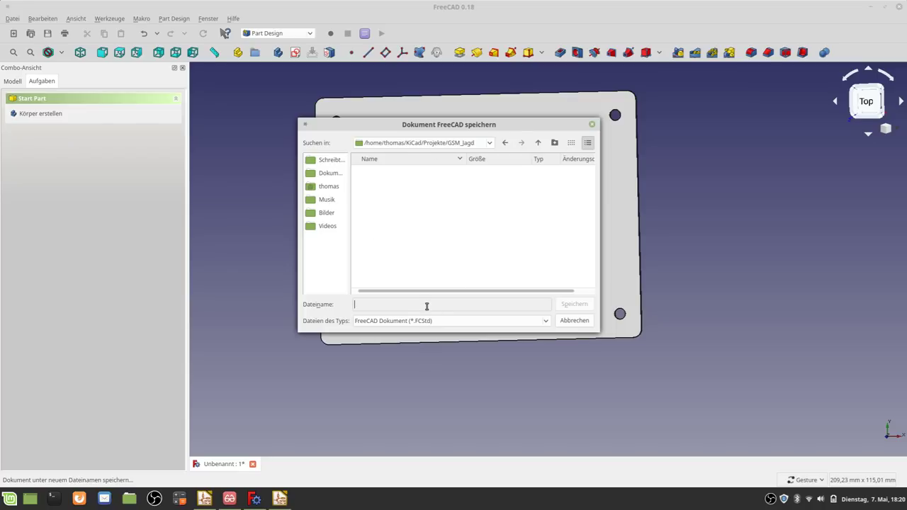
text(gsm_jagd)
click(567, 308)
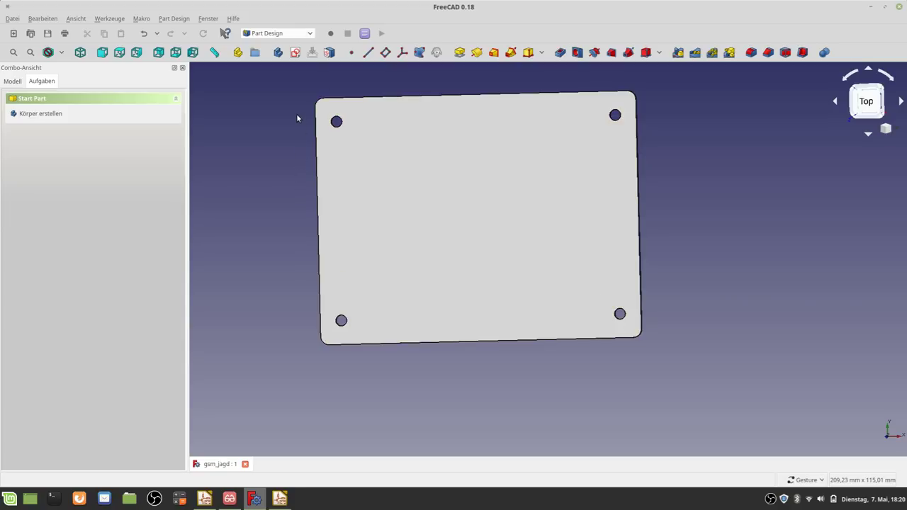
Step: Switch to the KiCad StepUp workbench and orbit the plate back to a square view
click(310, 34)
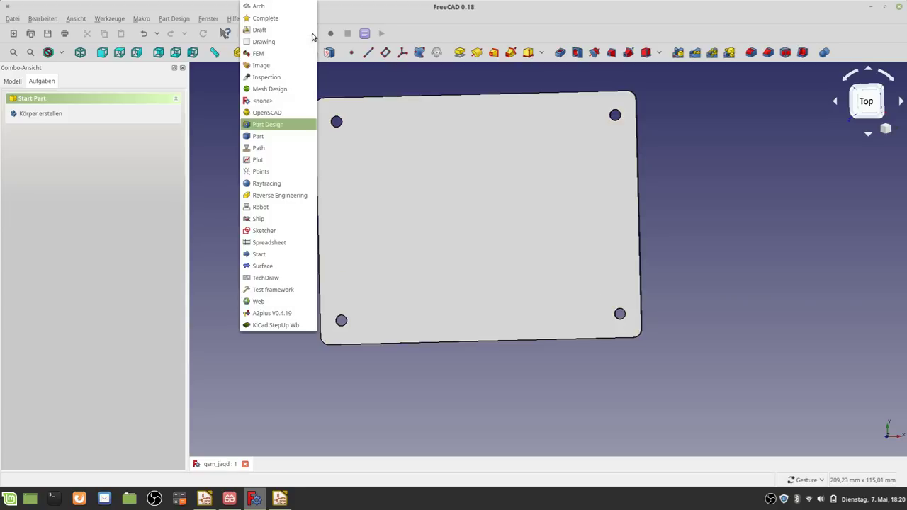
click(255, 325)
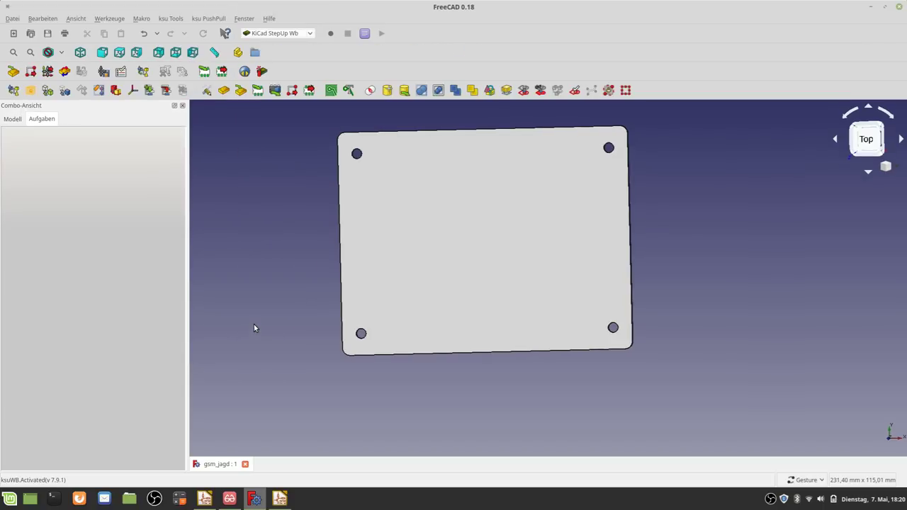
drag(539, 219, 558, 219)
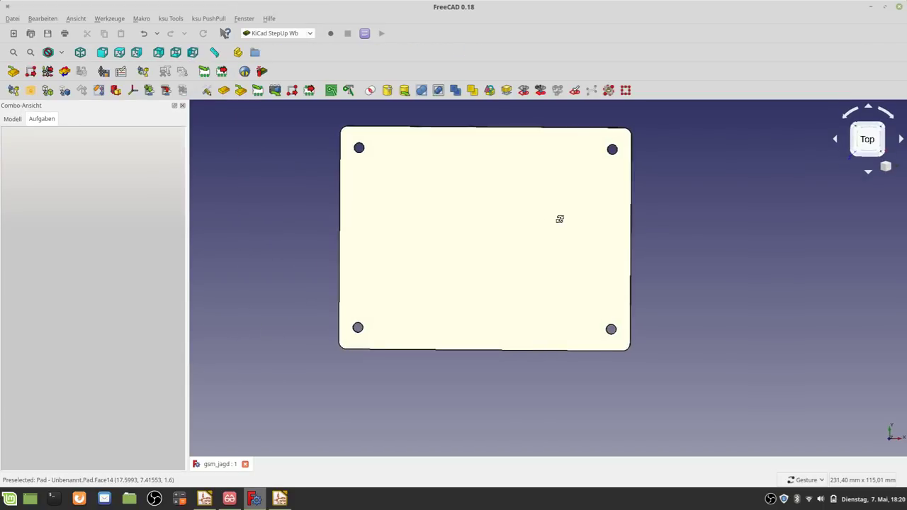
Step: Expand Pad in the Modell tree, select its Sketch, and briefly open it for editing
click(12, 119)
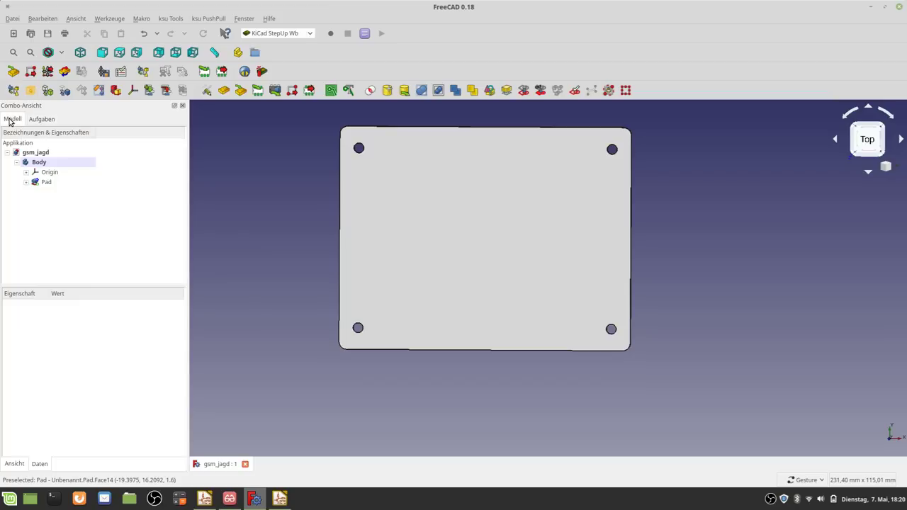
click(25, 183)
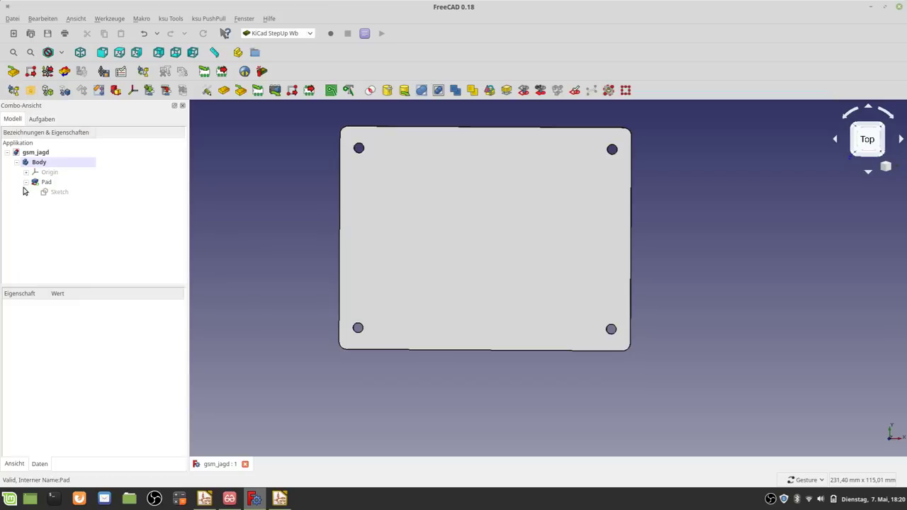
click(59, 193)
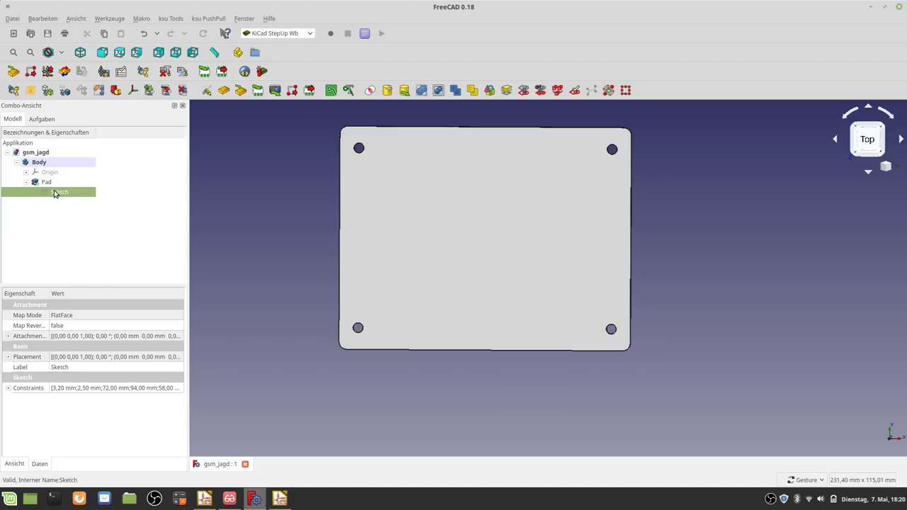
double_click(55, 192)
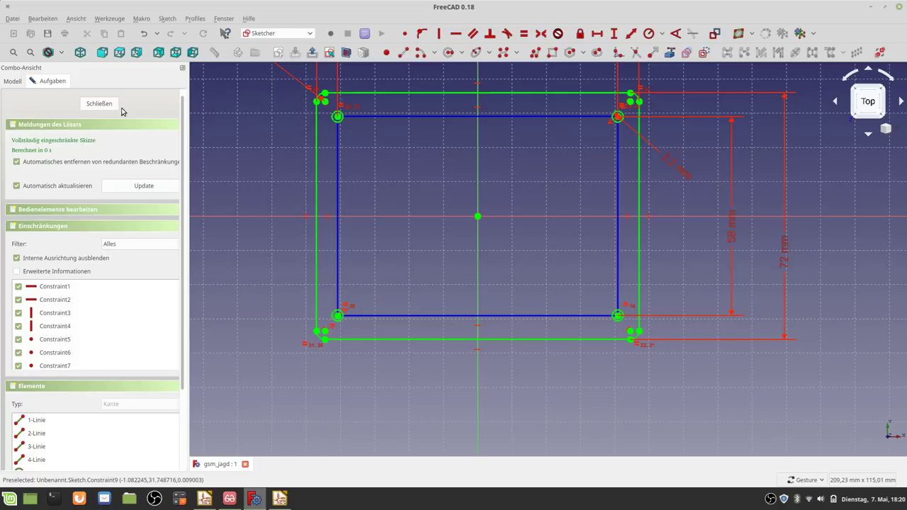
click(93, 104)
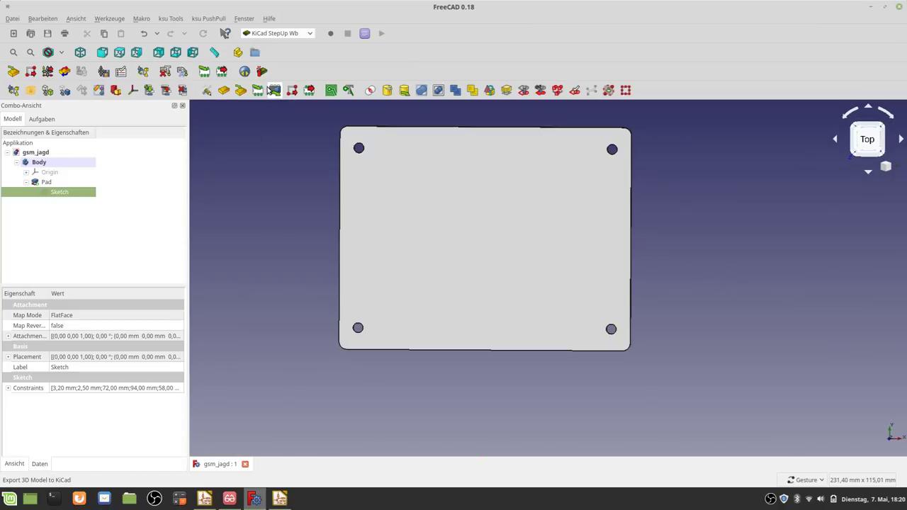
Step: Push the plate sketch edge into Projekte/GSM_Jagd/GSM_Jagd.kicad_pcb, accepting the overwrite and both messages
click(291, 93)
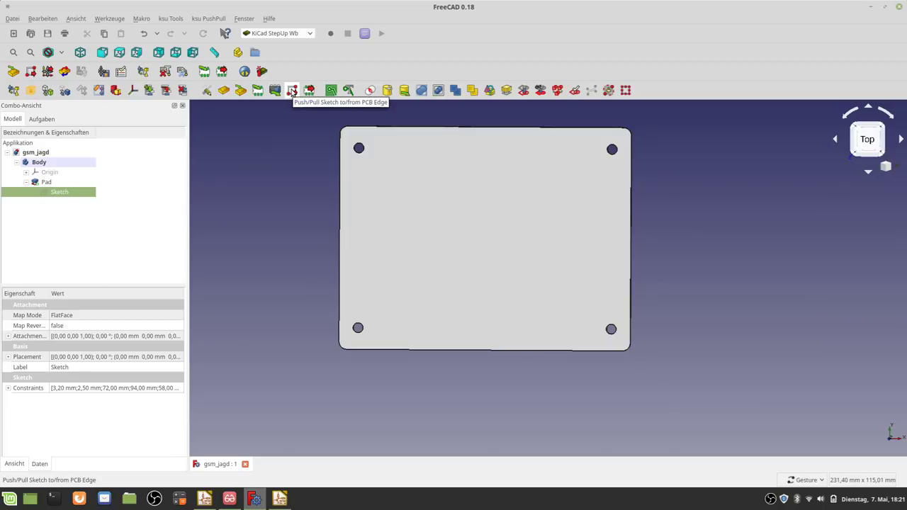
click(292, 92)
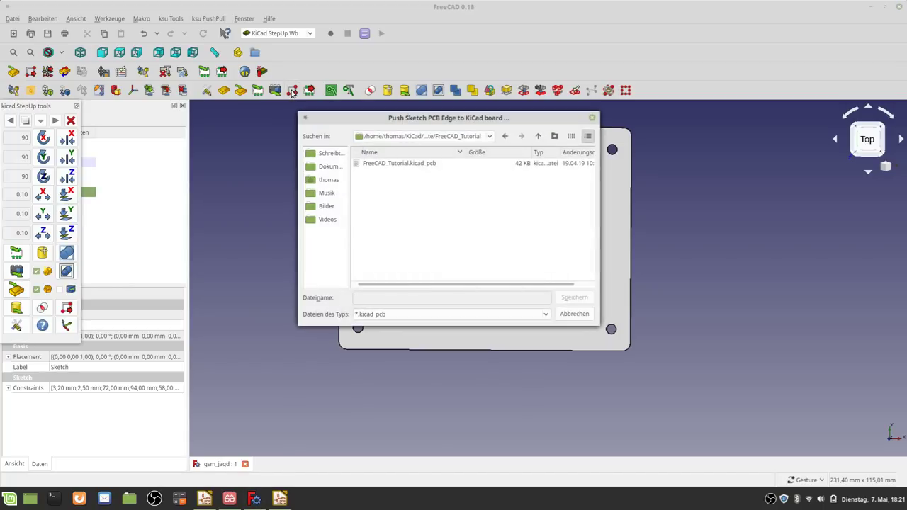
click(488, 136)
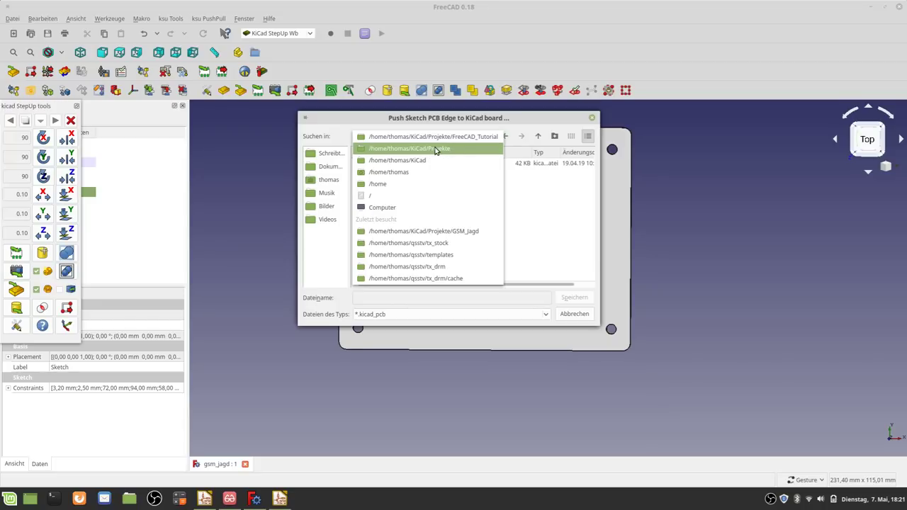
click(436, 150)
double_click(384, 224)
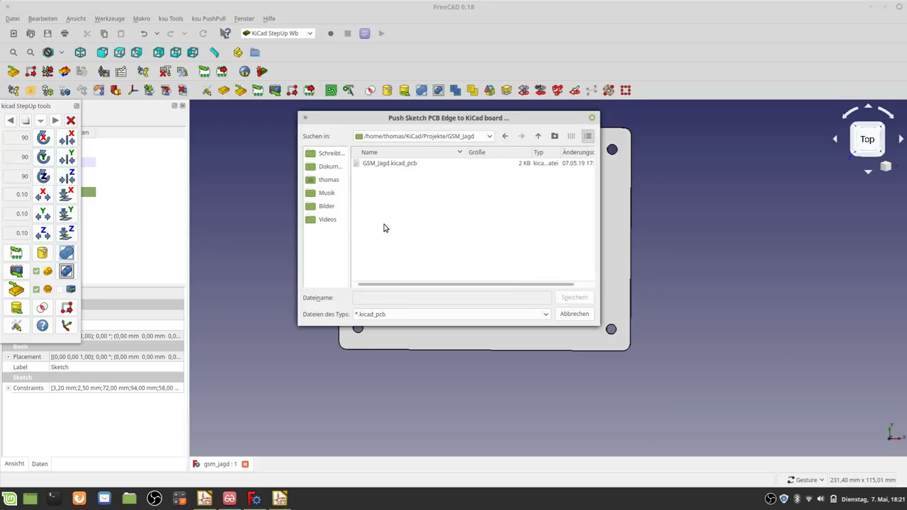
click(389, 164)
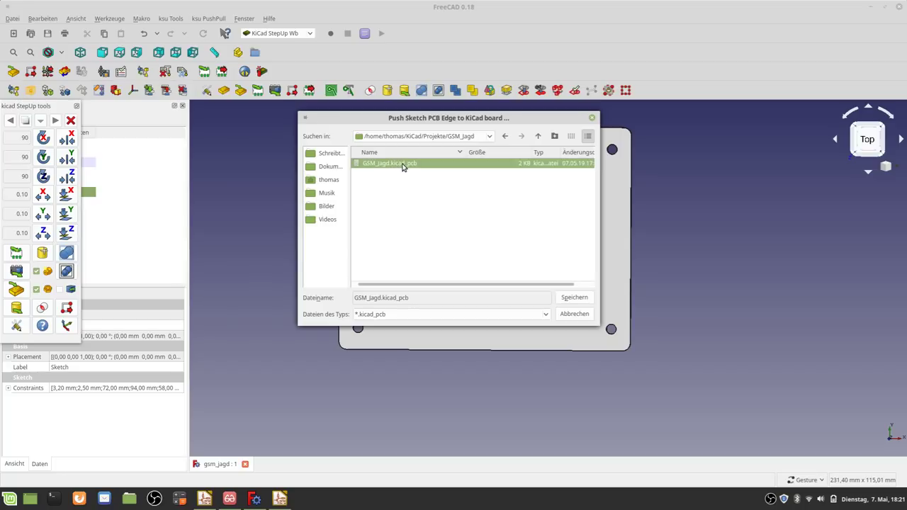
double_click(402, 165)
click(489, 219)
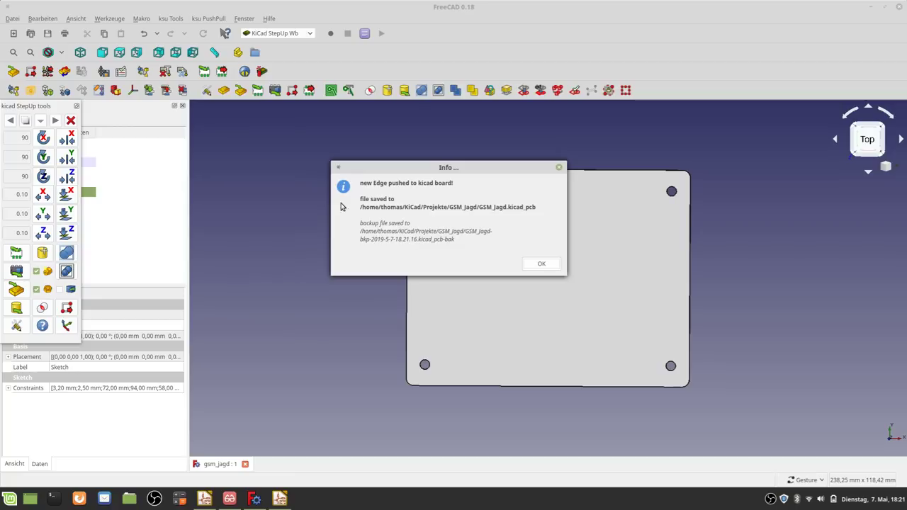
click(539, 267)
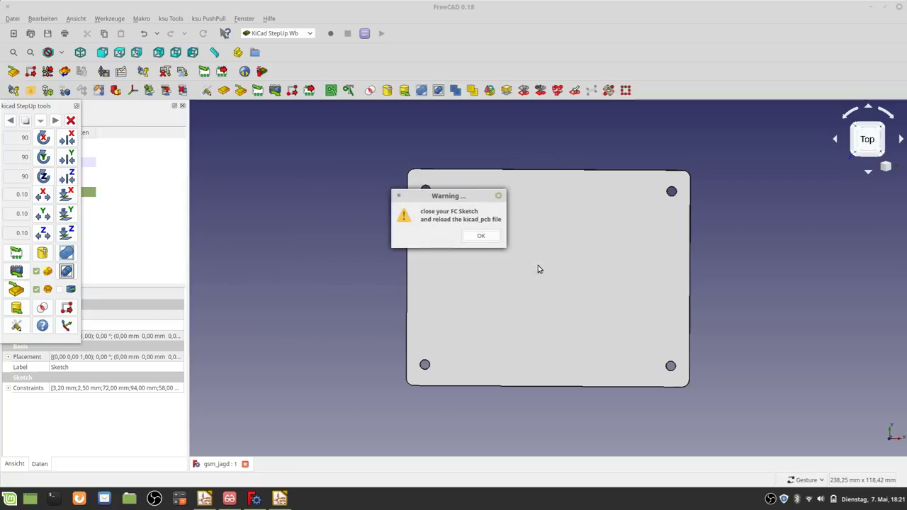
click(481, 239)
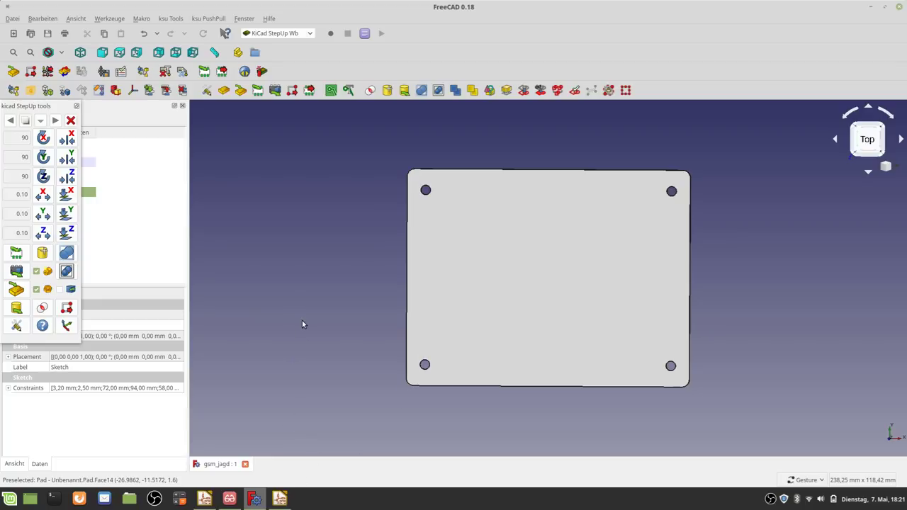
Step: Launch Pcbnew from the KiCad project manager to open the GSM_Jagd board
click(279, 499)
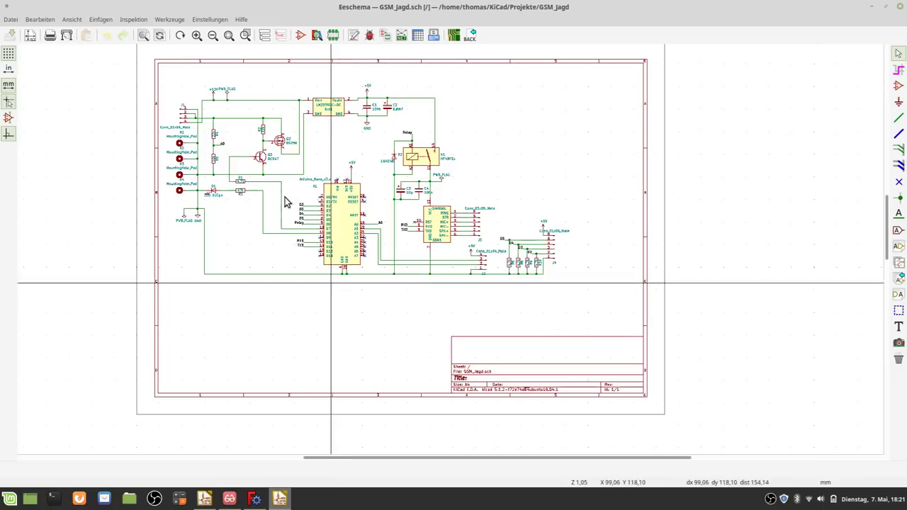
click(870, 7)
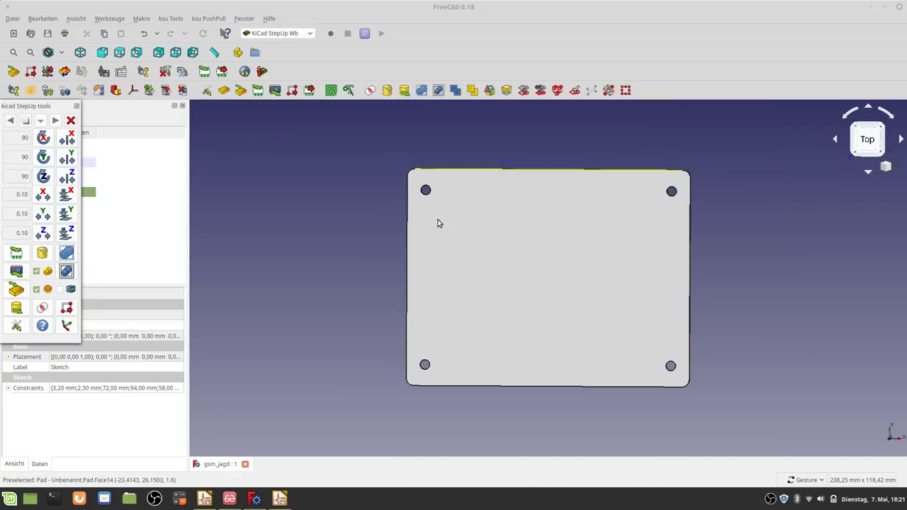
click(204, 500)
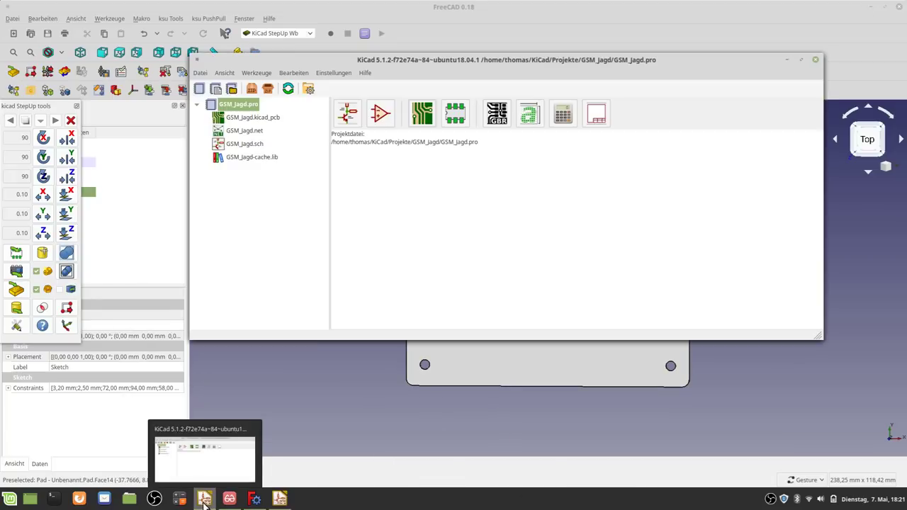
click(428, 116)
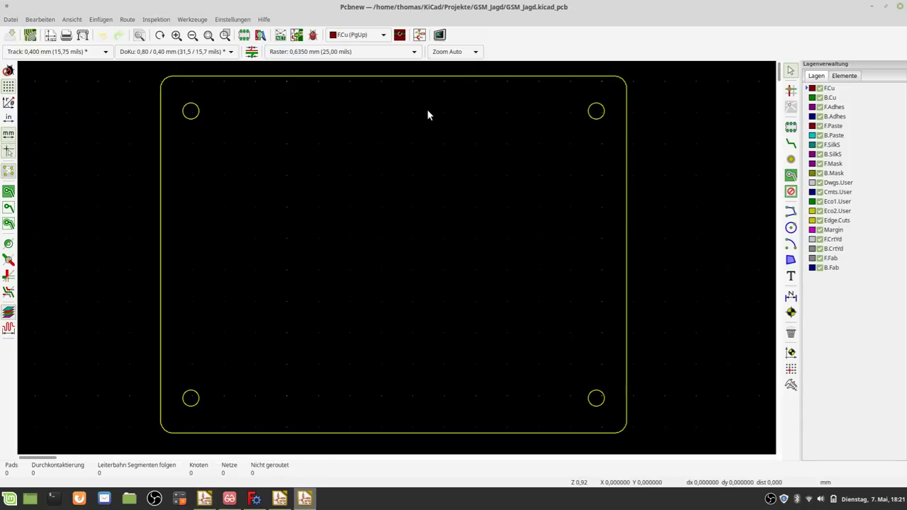
scroll(350, 296, down, 1)
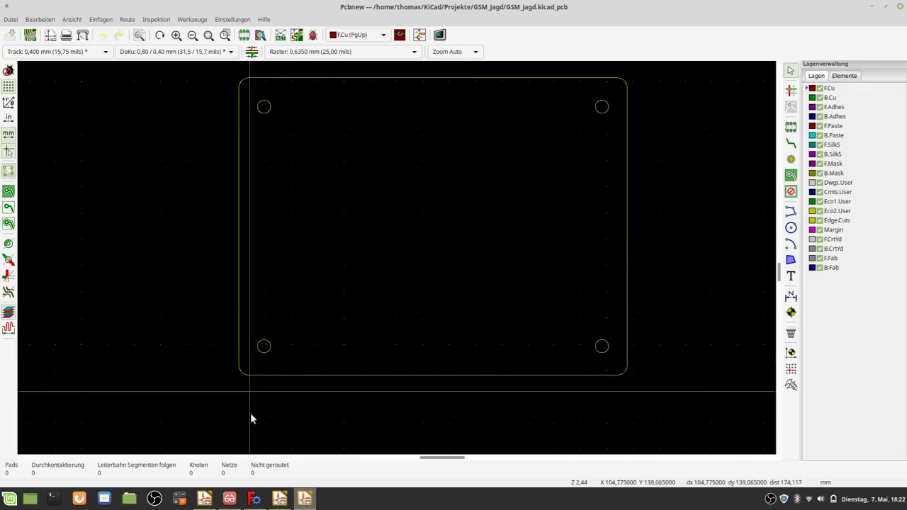
Step: Close FreeCAD and zoom out on the board's plate outline
click(252, 499)
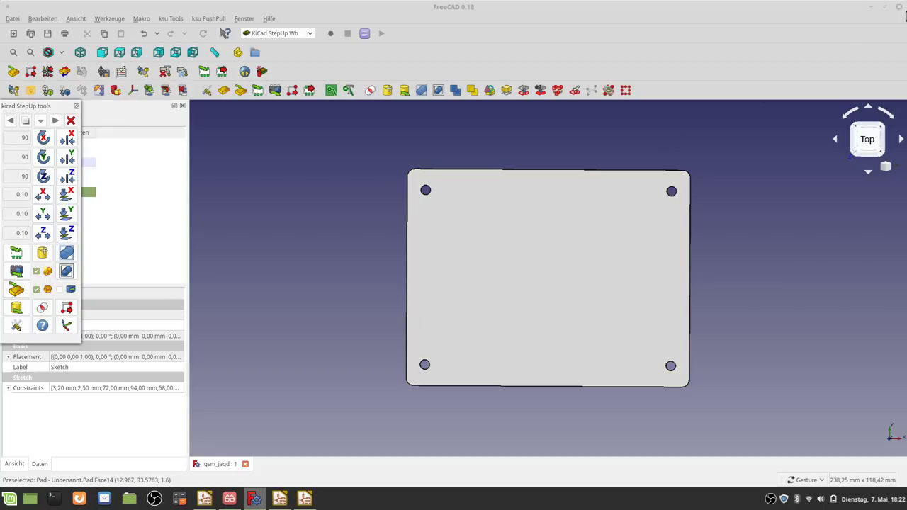
click(900, 6)
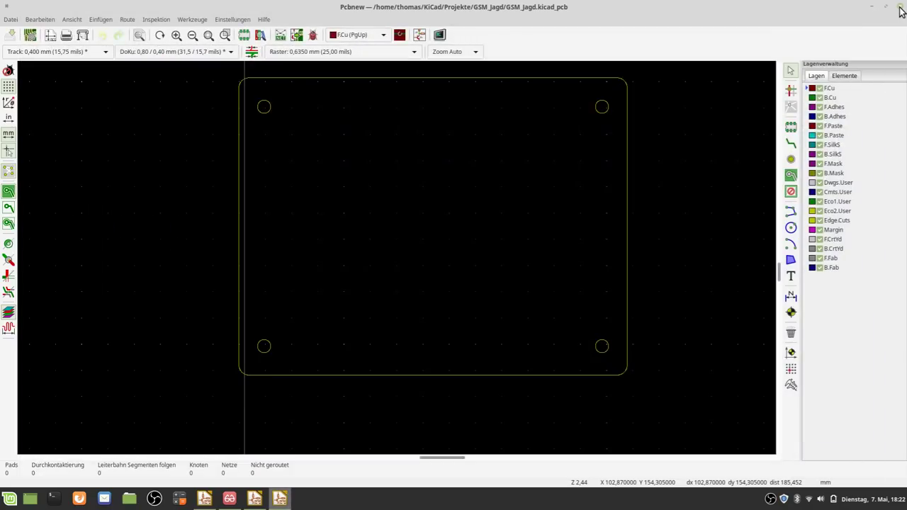
scroll(481, 172, down, 2)
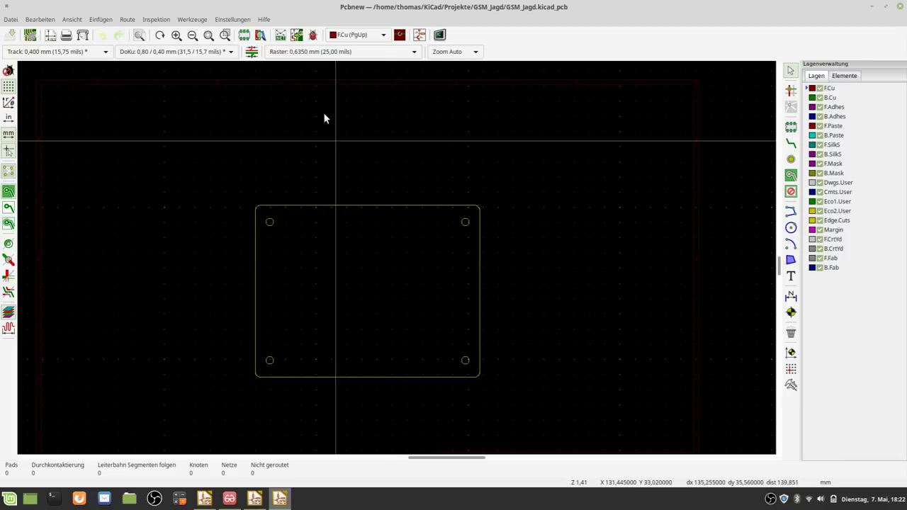
Step: Update the board from the schematic netlist and place the new footprints beside the outline
click(280, 34)
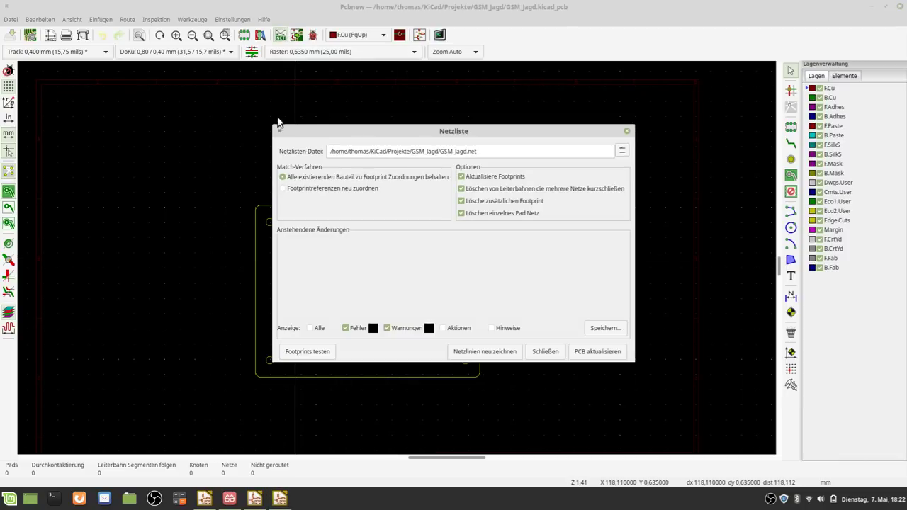
click(582, 358)
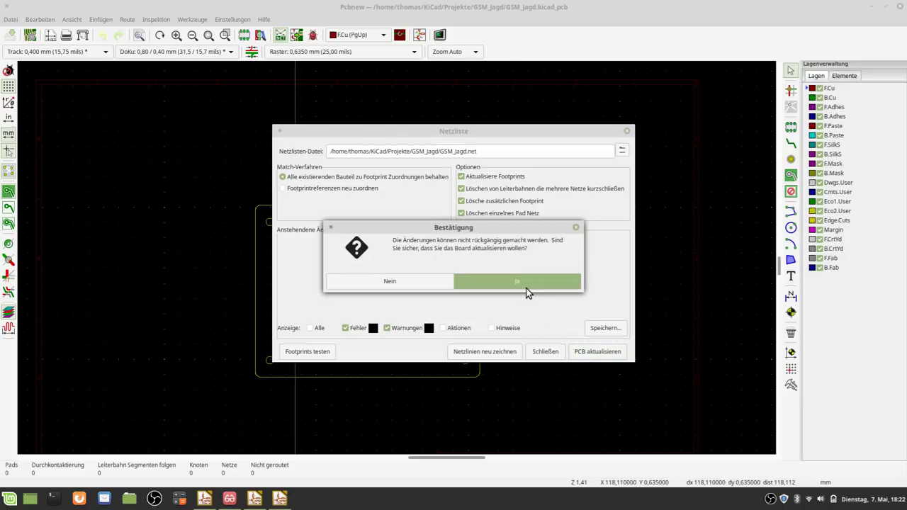
click(526, 293)
click(536, 352)
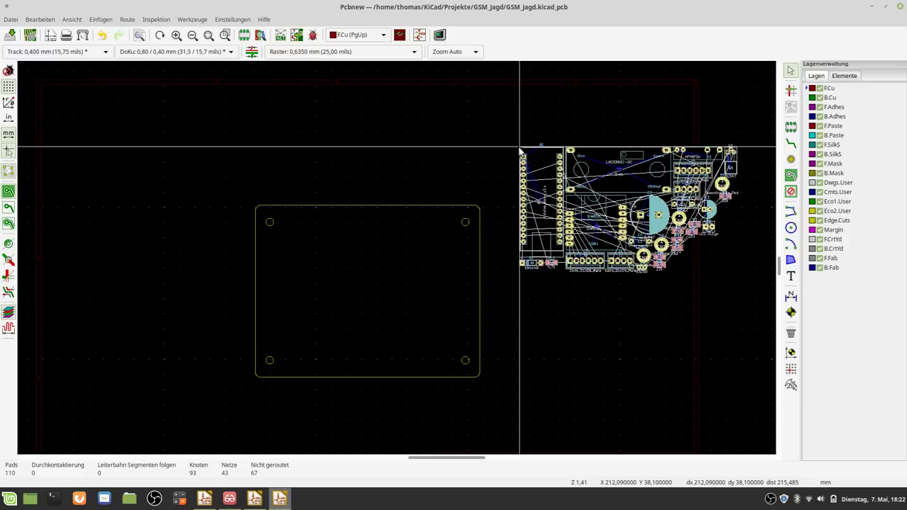
click(519, 151)
scroll(542, 340, down, 1)
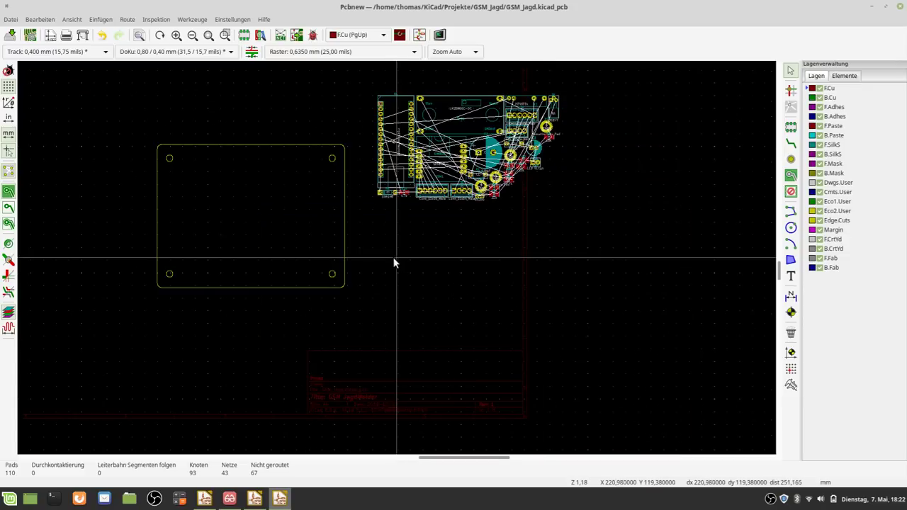
scroll(392, 233, up, 1)
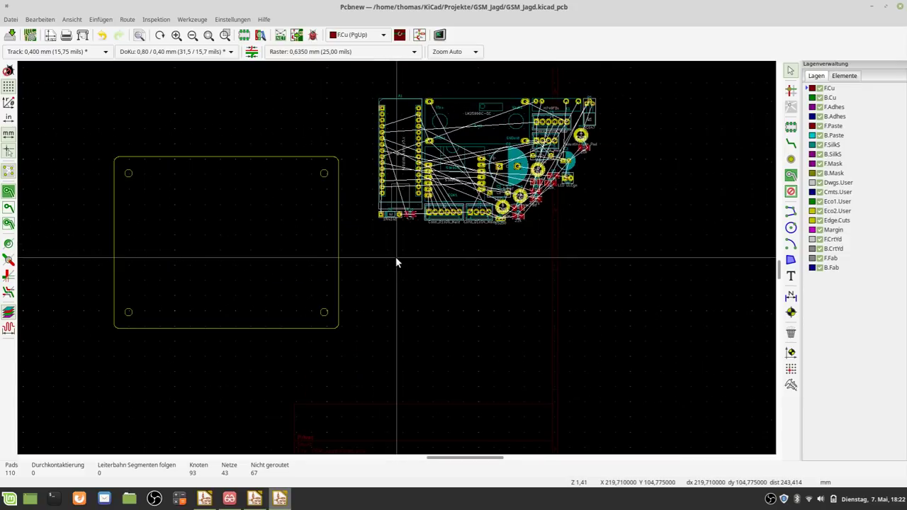
scroll(396, 258, up, 1)
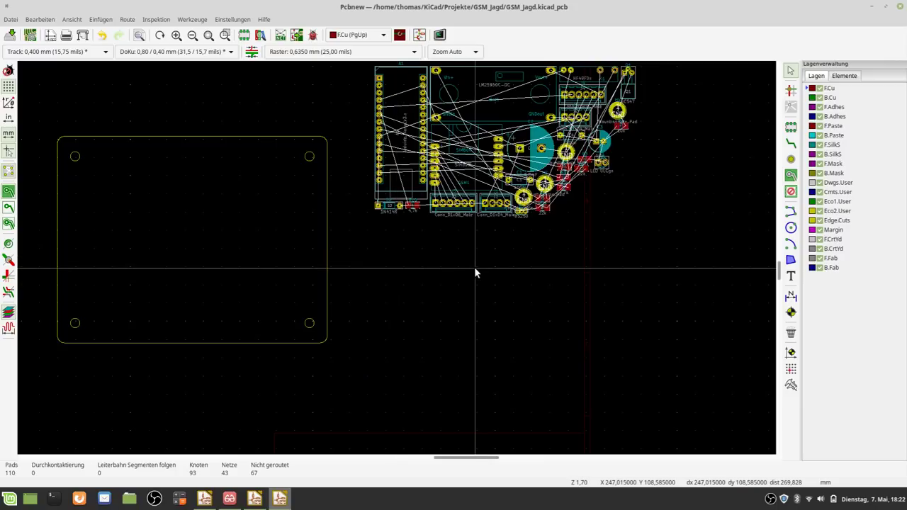
Step: Move mounting holes H1 and H2 inside the plate outline
click(526, 197)
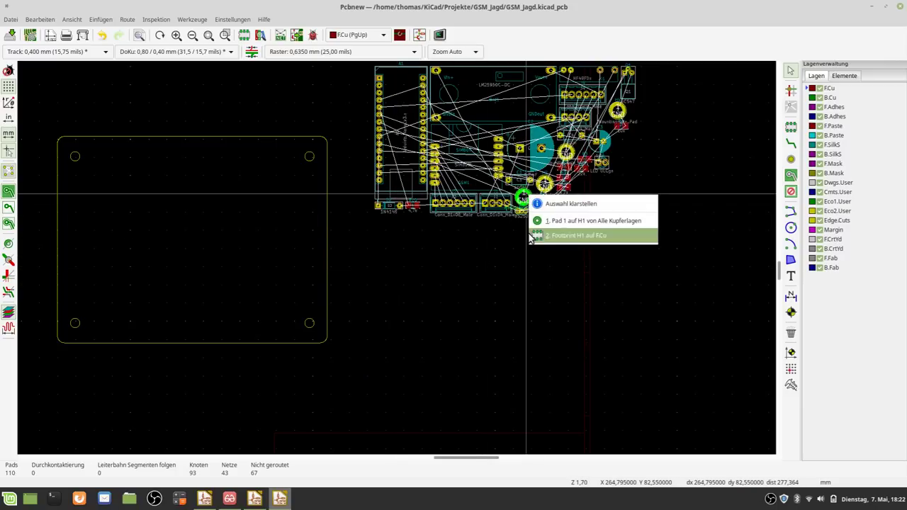
click(553, 223)
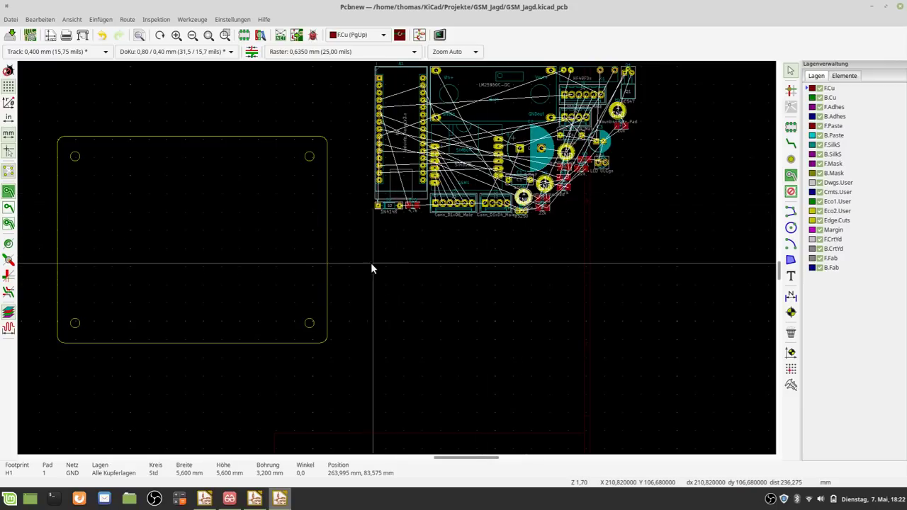
key(m)
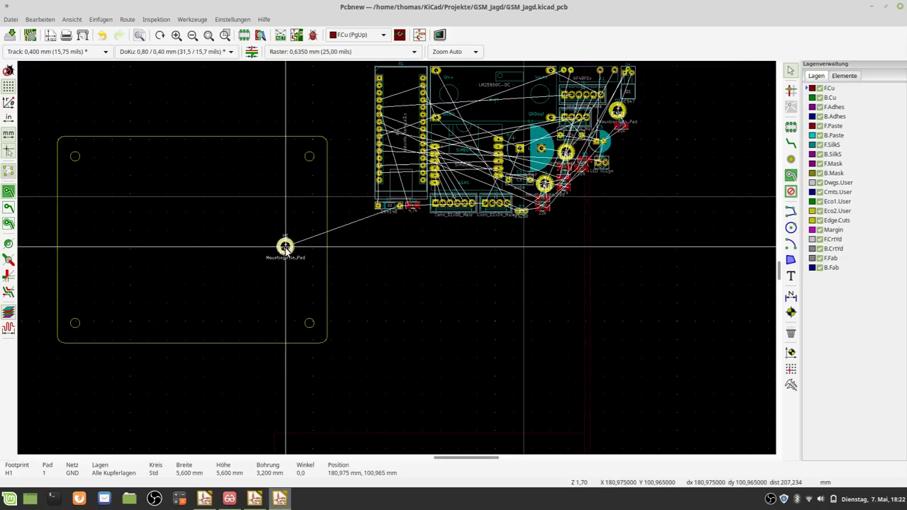
click(274, 293)
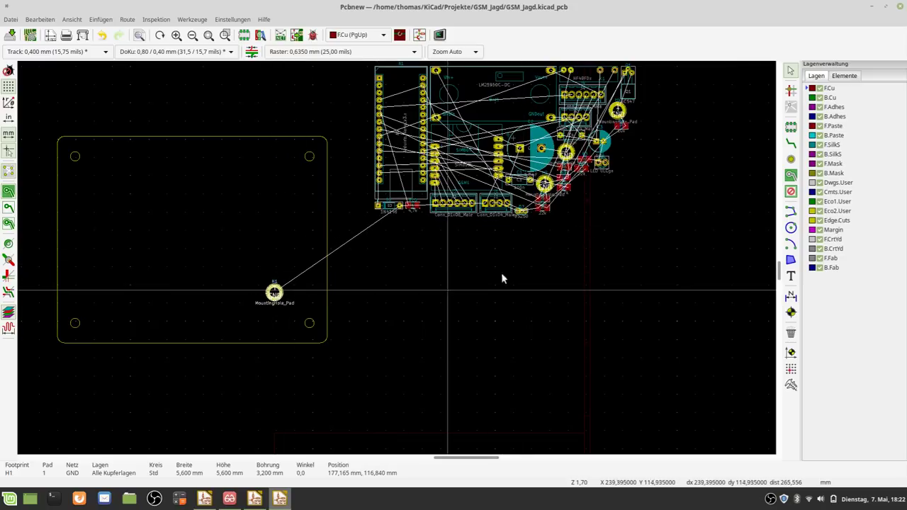
click(549, 182)
click(567, 207)
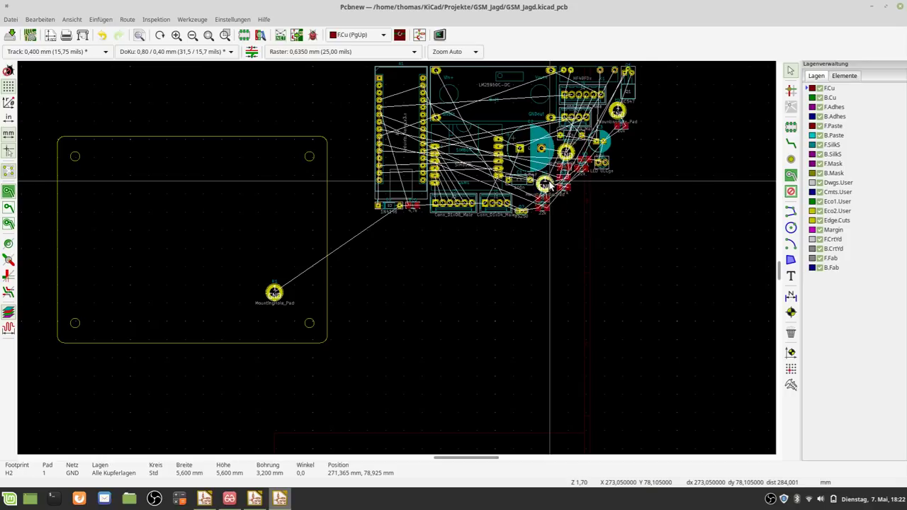
key(m)
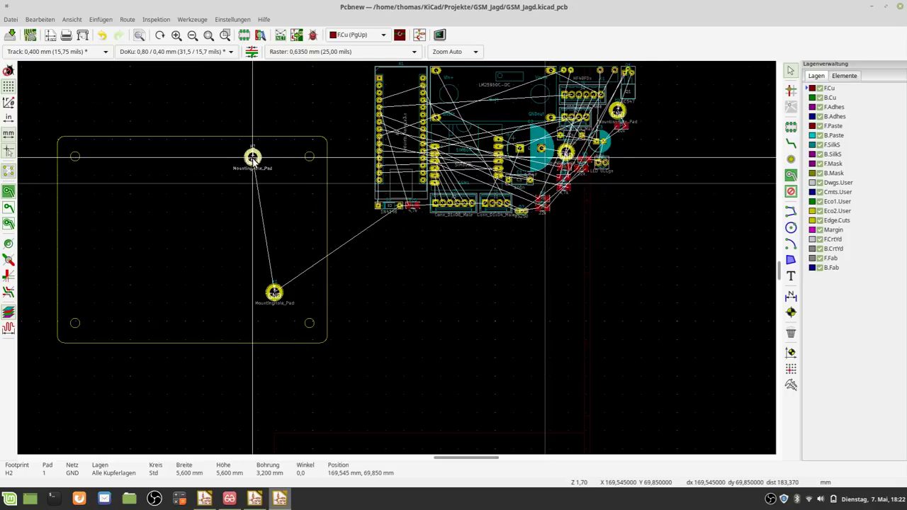
click(269, 159)
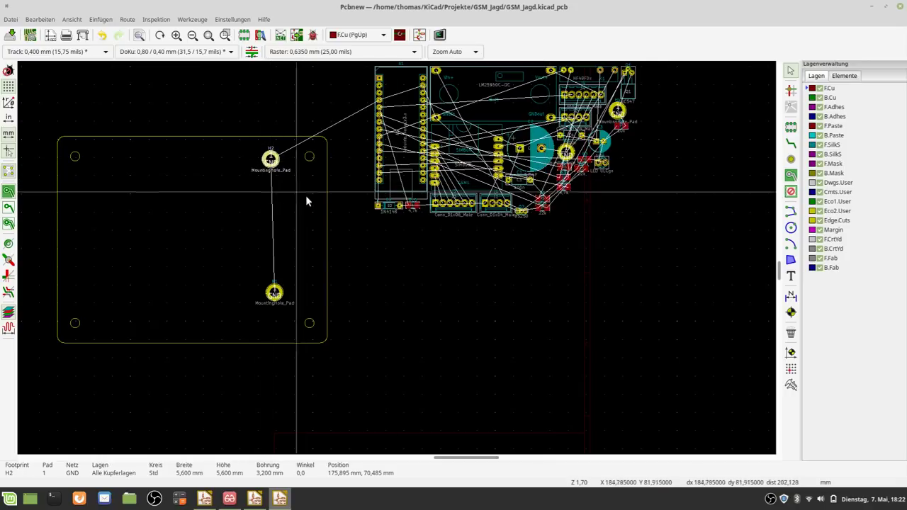
Step: Move H3 near the outline's top-left corner and H4 near its bottom-left corner
click(571, 151)
click(599, 175)
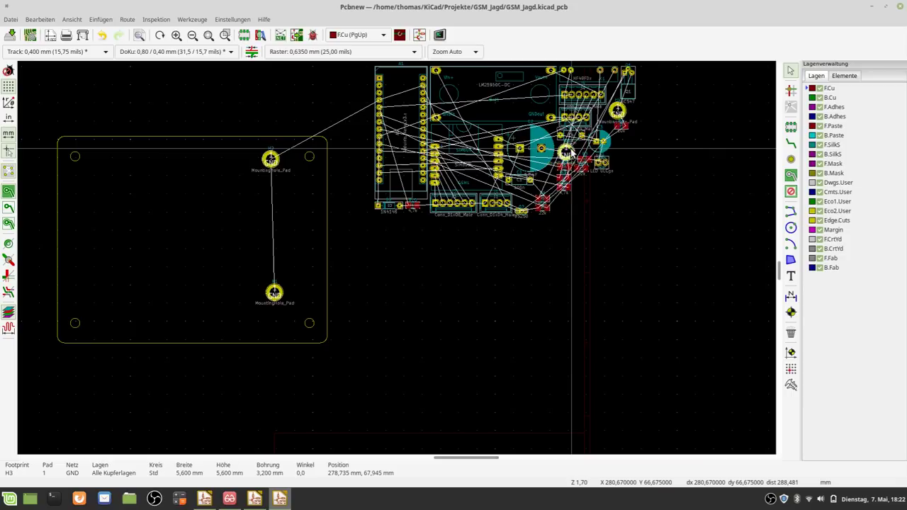
key(m)
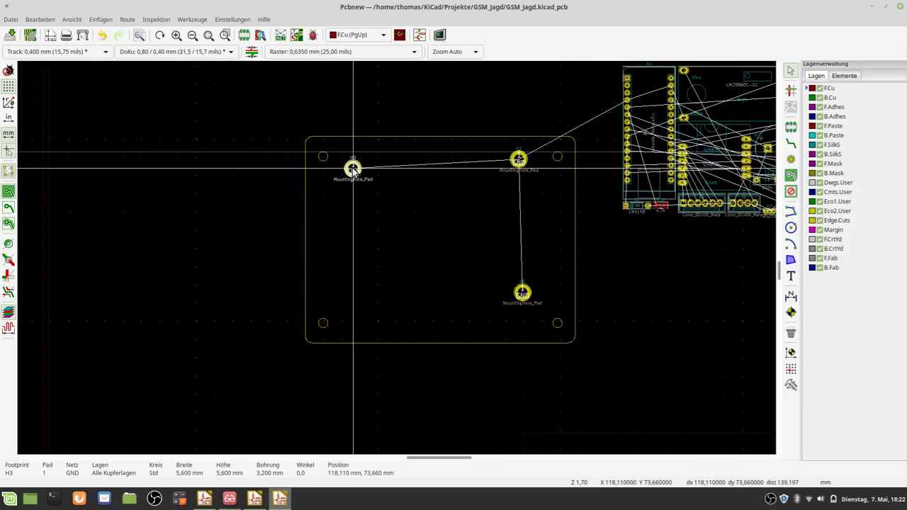
click(352, 168)
scroll(396, 262, down, 1)
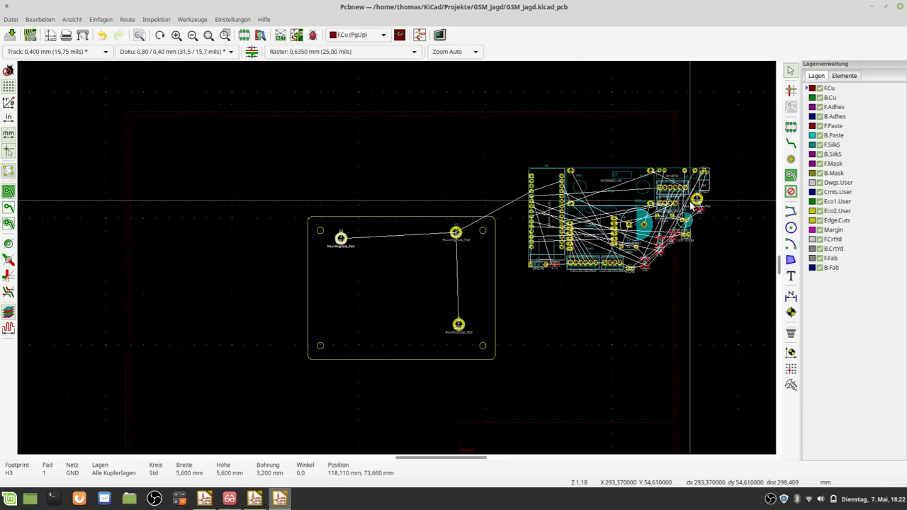
key(Escape)
click(697, 202)
click(730, 222)
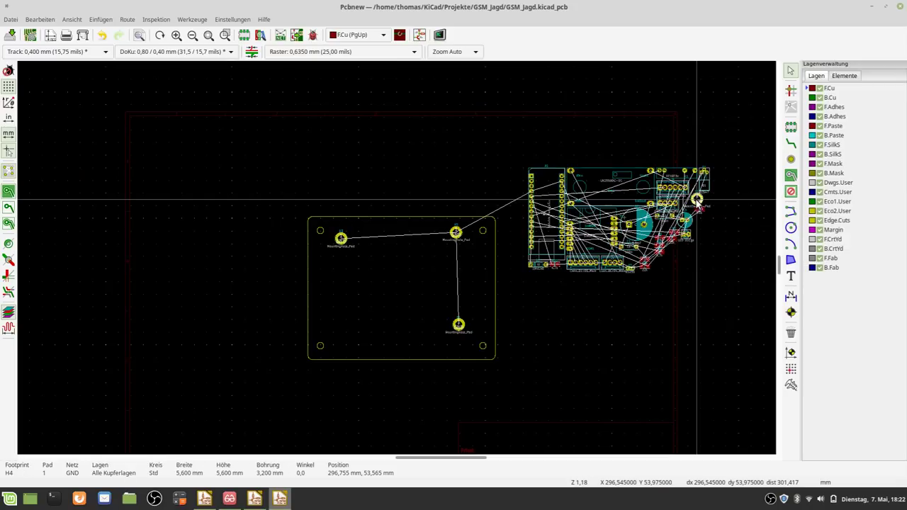
key(m)
click(335, 326)
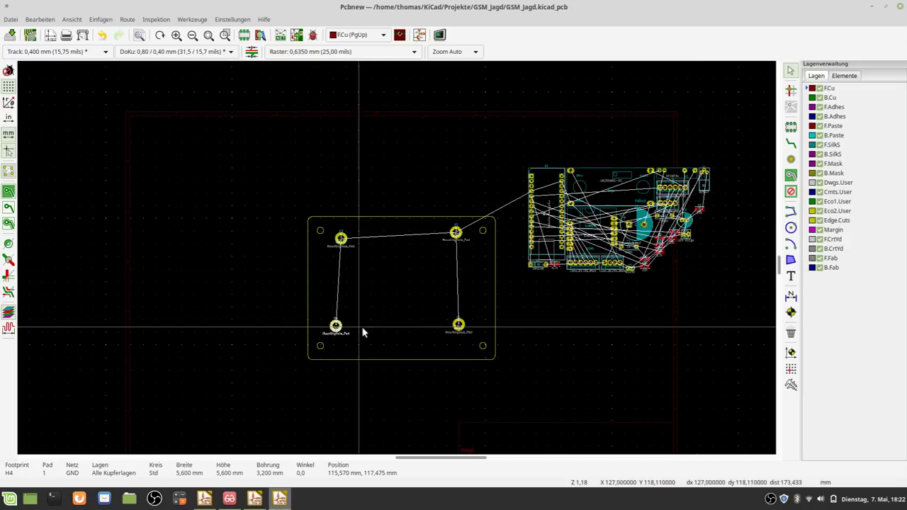
key(Escape)
scroll(395, 258, up, 1)
scroll(395, 256, up, 1)
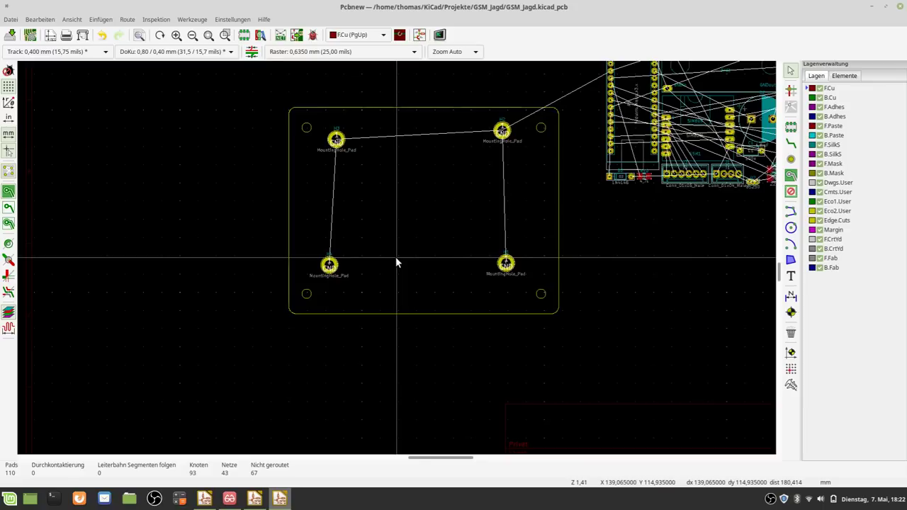
scroll(398, 269, up, 1)
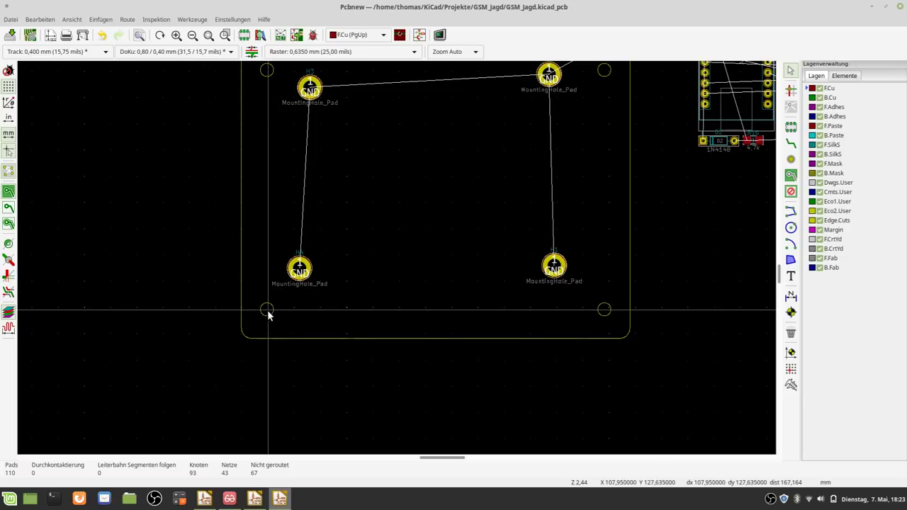
Step: Check that the lower-left 1.6 mm Edge.Cuts circle is centred at 107,65 / 127,5, then delete it
right_click(304, 310)
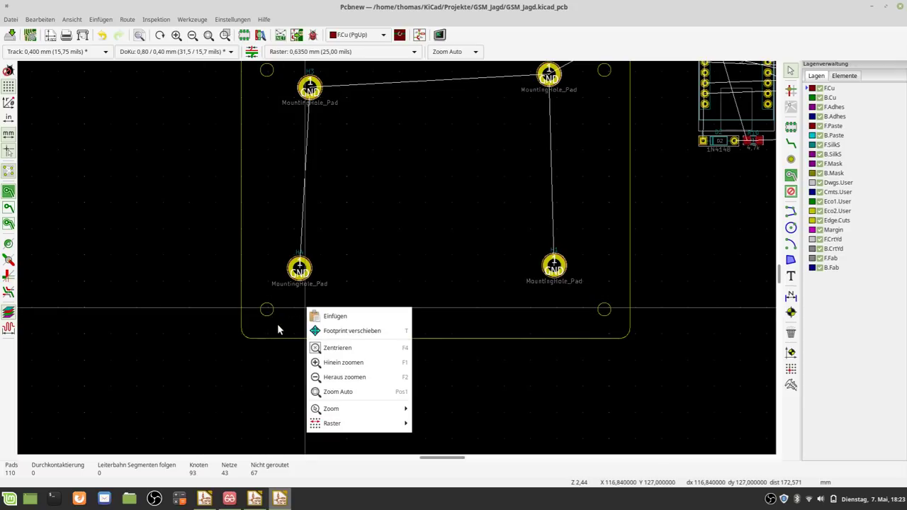
click(277, 324)
scroll(277, 323, up, 1)
scroll(397, 260, up, 2)
scroll(397, 261, up, 1)
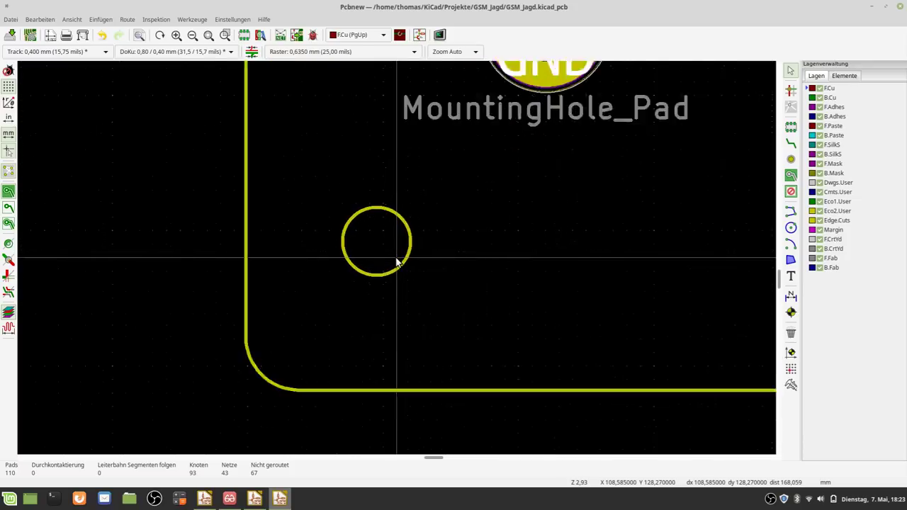
scroll(398, 262, up, 1)
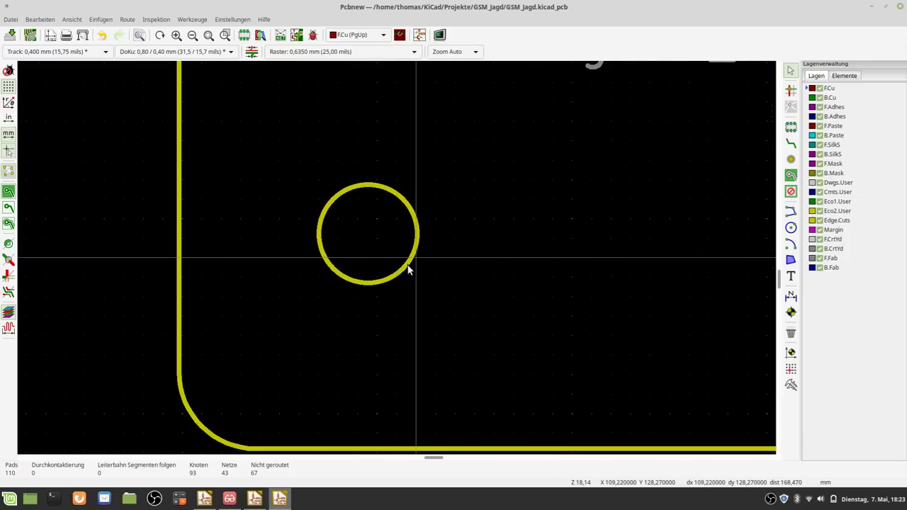
click(408, 269)
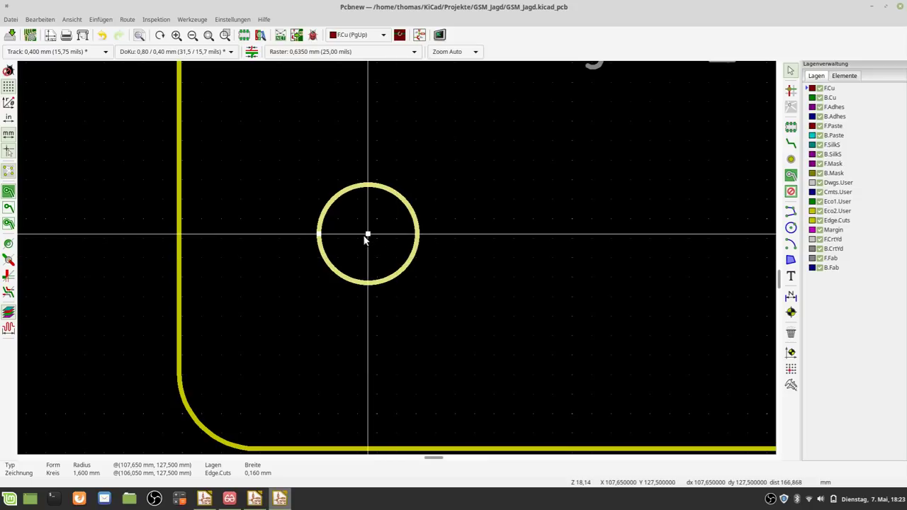
key(e)
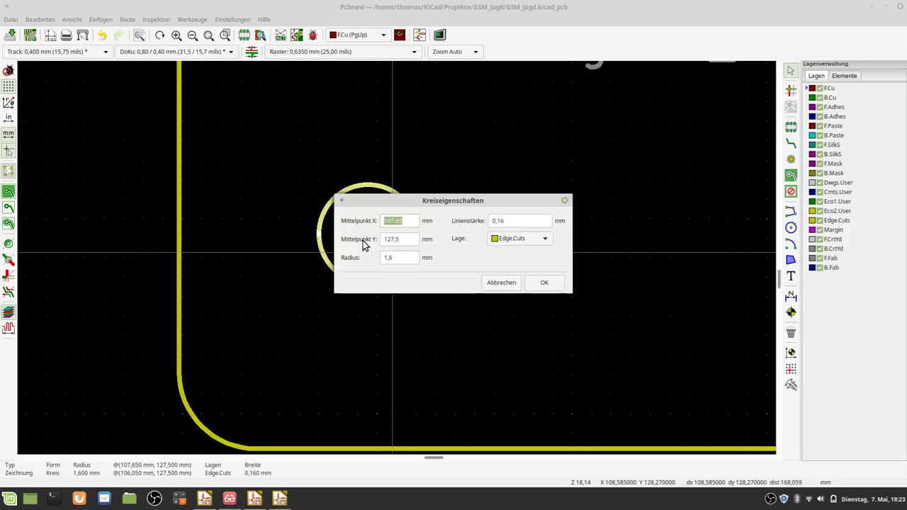
click(495, 284)
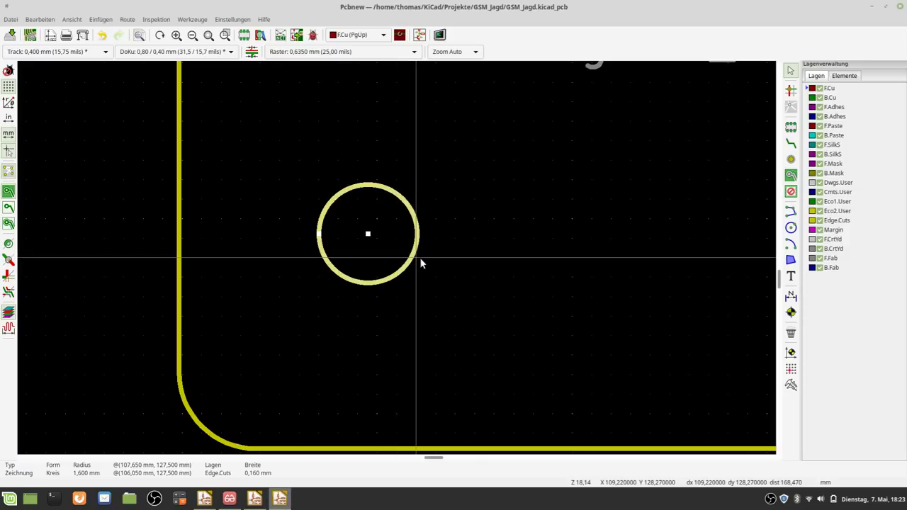
key(Delete)
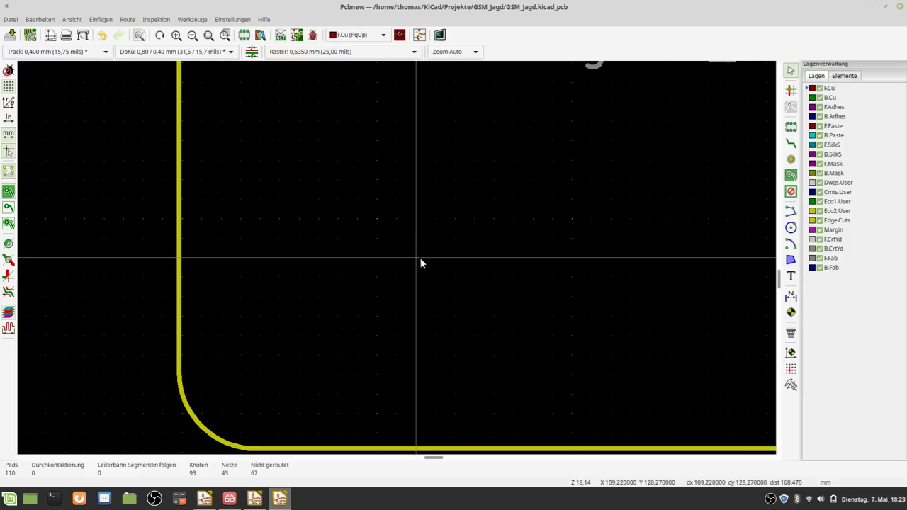
Step: Set footprint H4's position to X 107,65 and Y 127,5 in its properties
shift+scroll(425, 243, up, 2)
scroll(393, 273, down, 2)
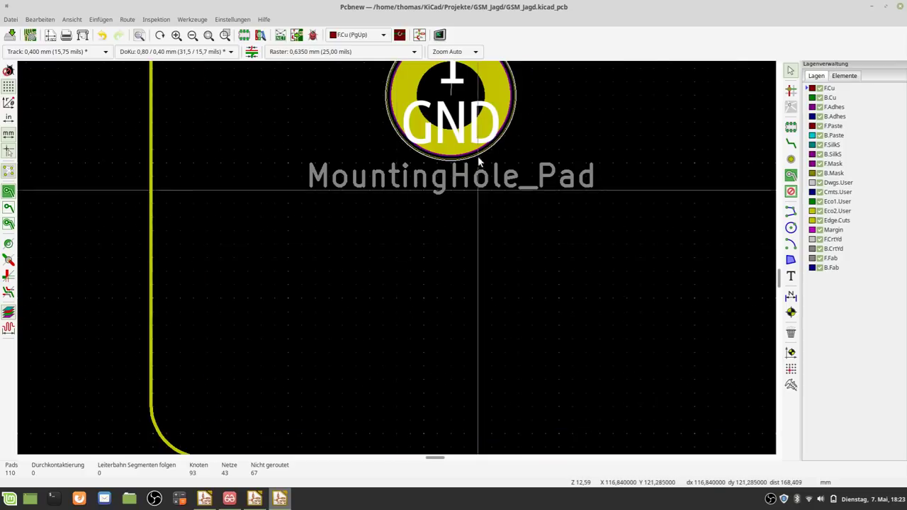
scroll(439, 122, down, 1)
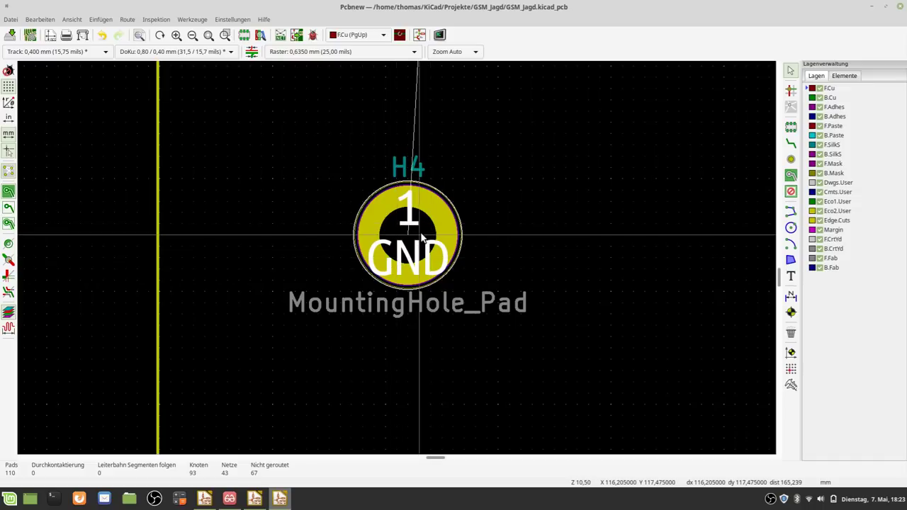
click(422, 236)
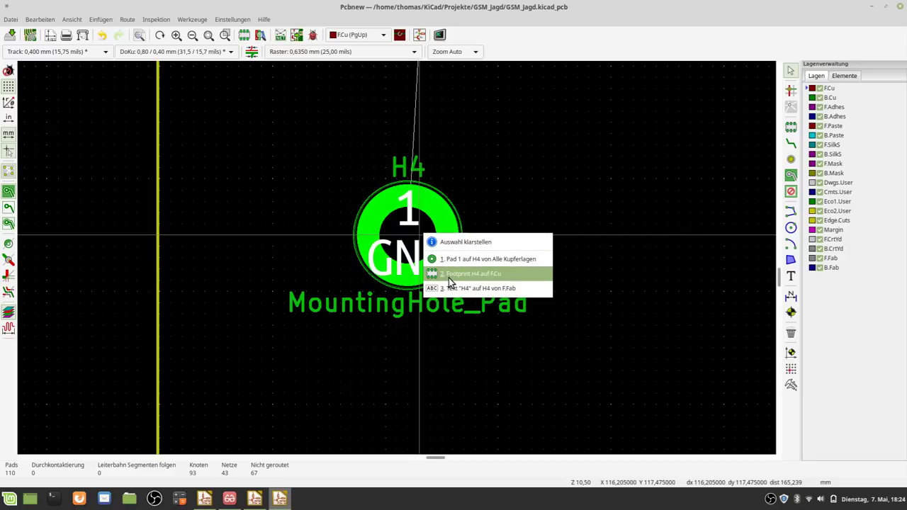
click(449, 274)
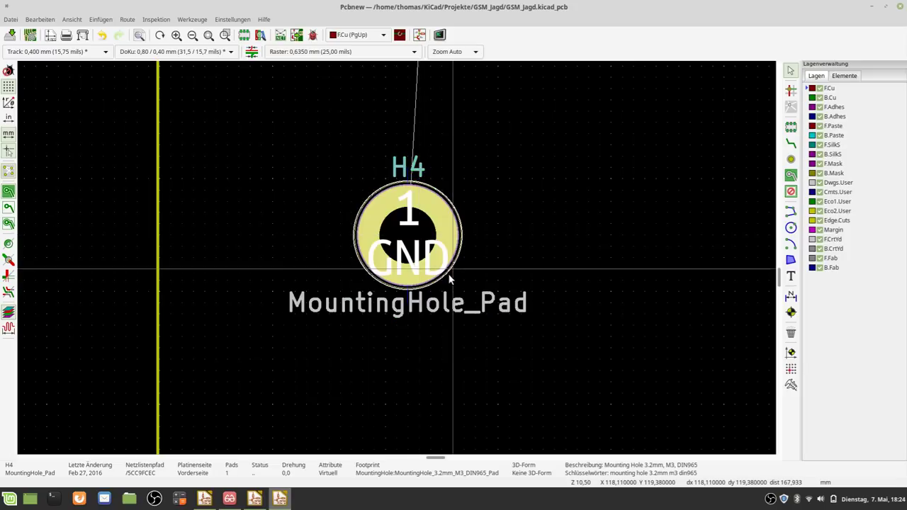
double_click(449, 274)
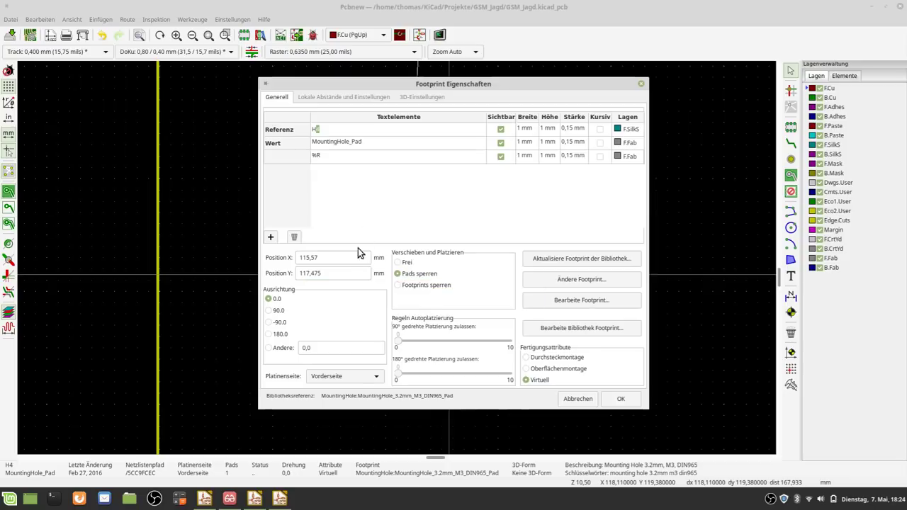
drag(340, 257, 295, 258)
text(107,65)
drag(335, 274, 253, 272)
text(127,)
text(5)
click(629, 400)
scroll(629, 404, down, 2)
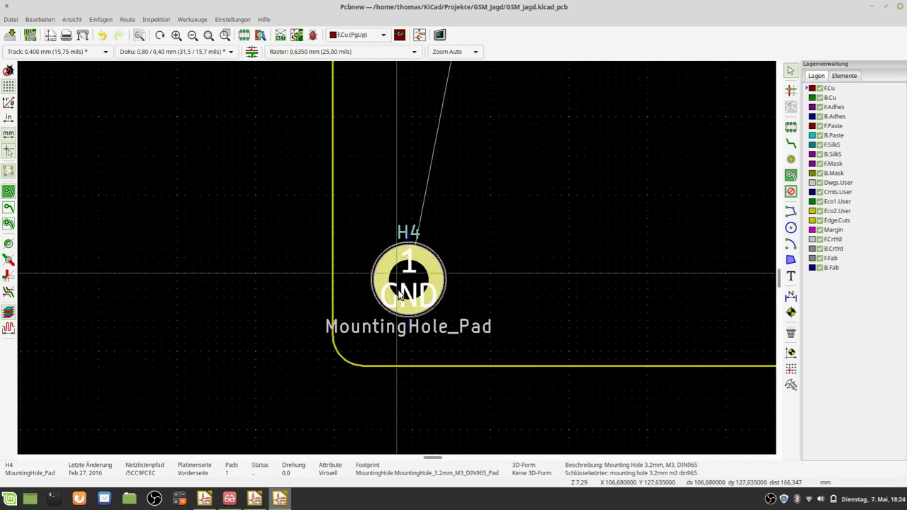
Step: Read the lower-right 1.6 mm Edge.Cuts circle's centre, 189,35 / 127,5, then delete it
scroll(430, 282, down, 1)
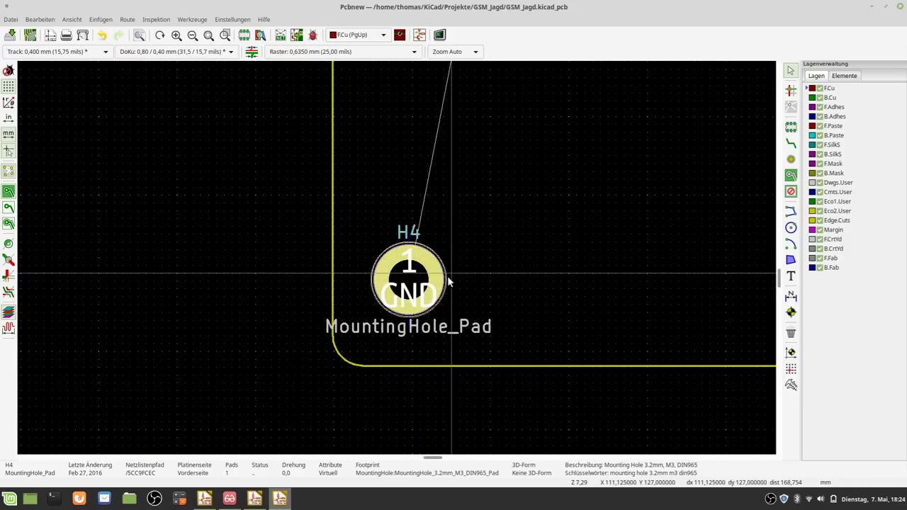
scroll(449, 283, down, 1)
scroll(396, 259, down, 2)
scroll(395, 261, down, 1)
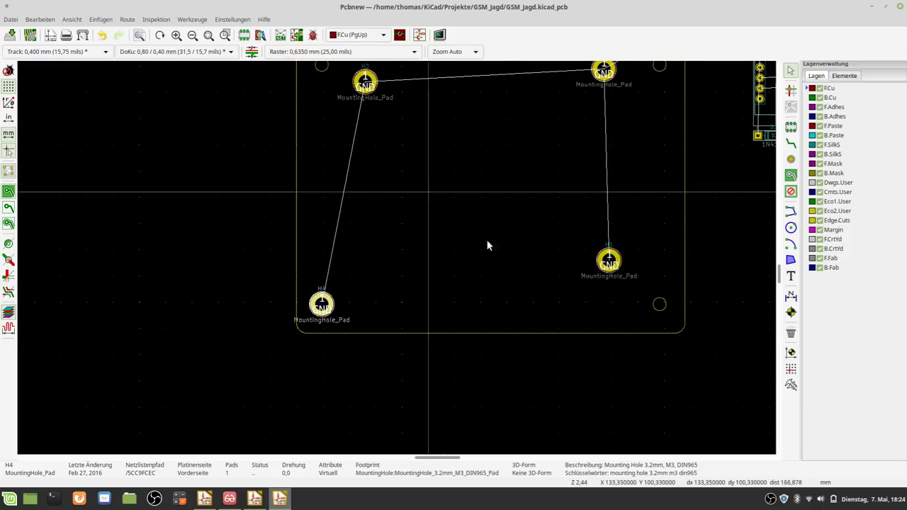
scroll(693, 316, up, 1)
scroll(397, 261, up, 1)
scroll(397, 261, up, 1)
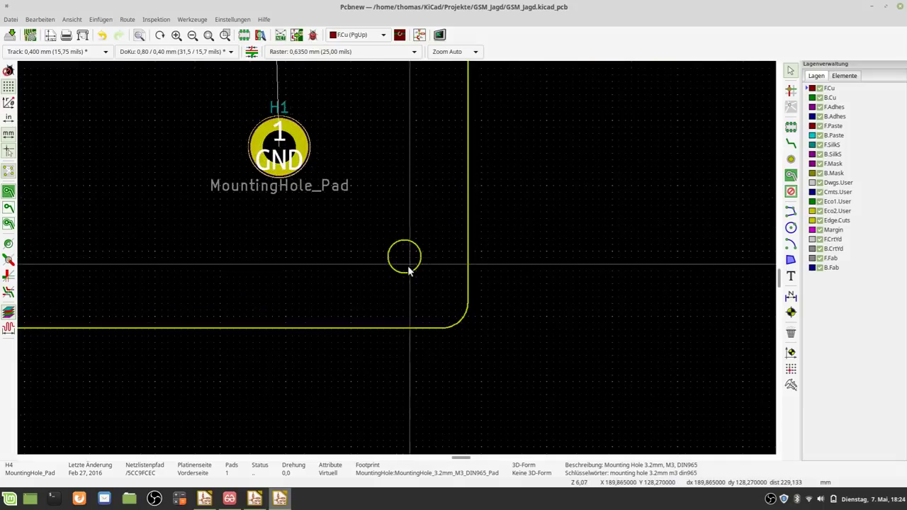
scroll(397, 261, up, 1)
scroll(397, 261, up, 1)
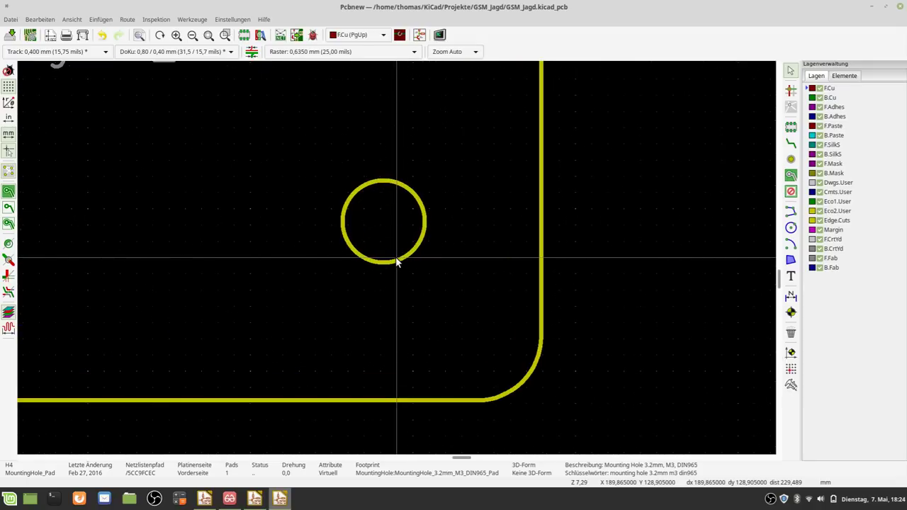
click(411, 259)
click(412, 257)
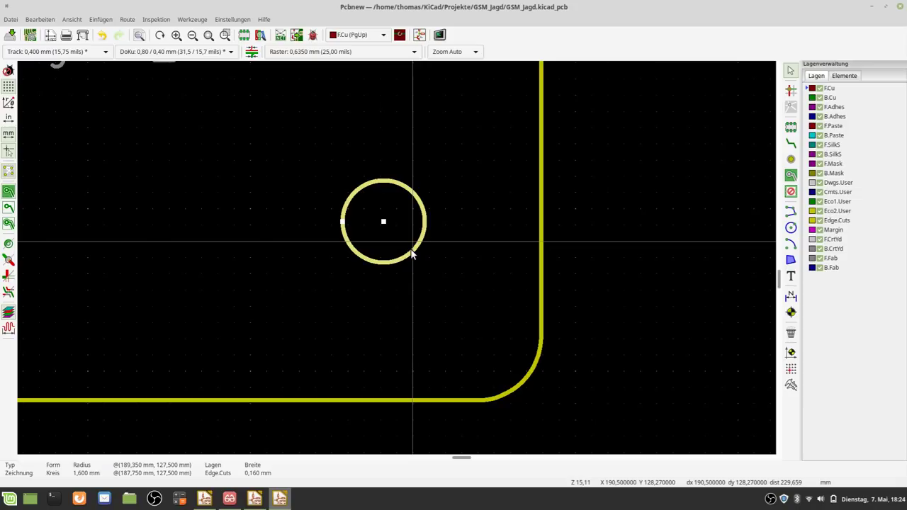
double_click(412, 255)
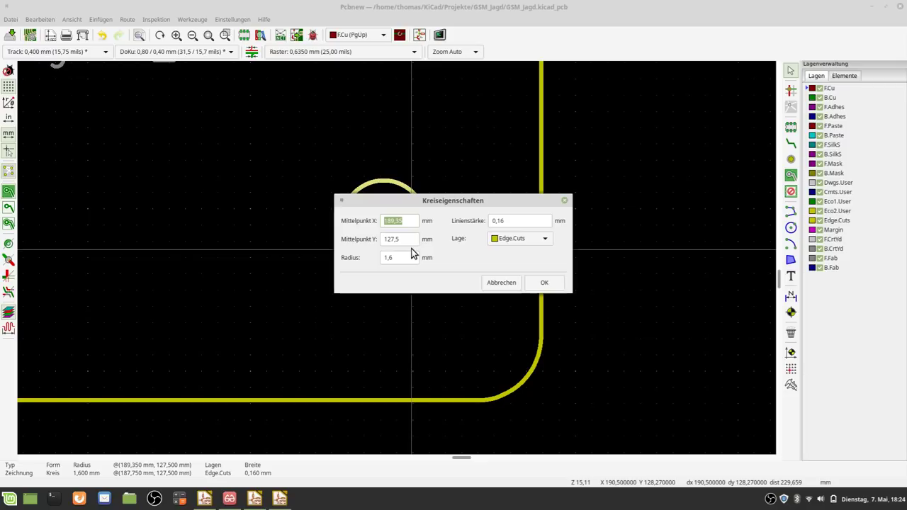
click(487, 283)
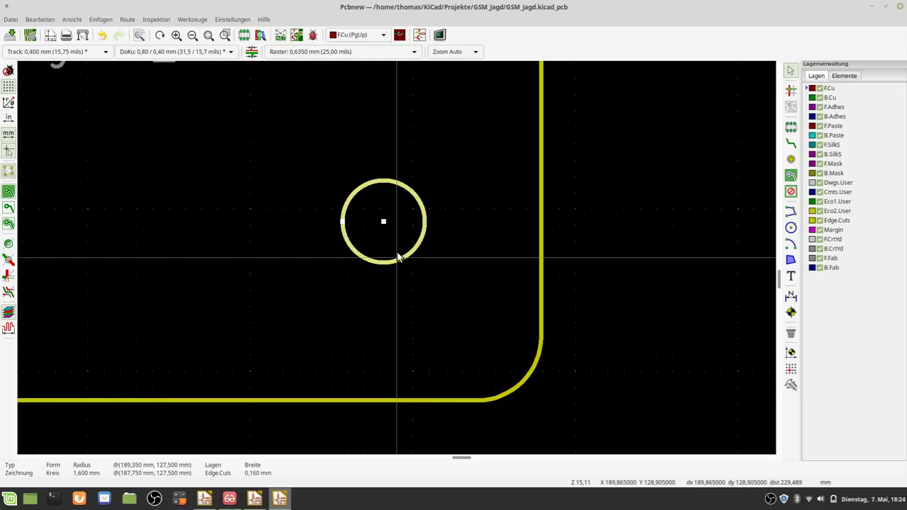
key(Delete)
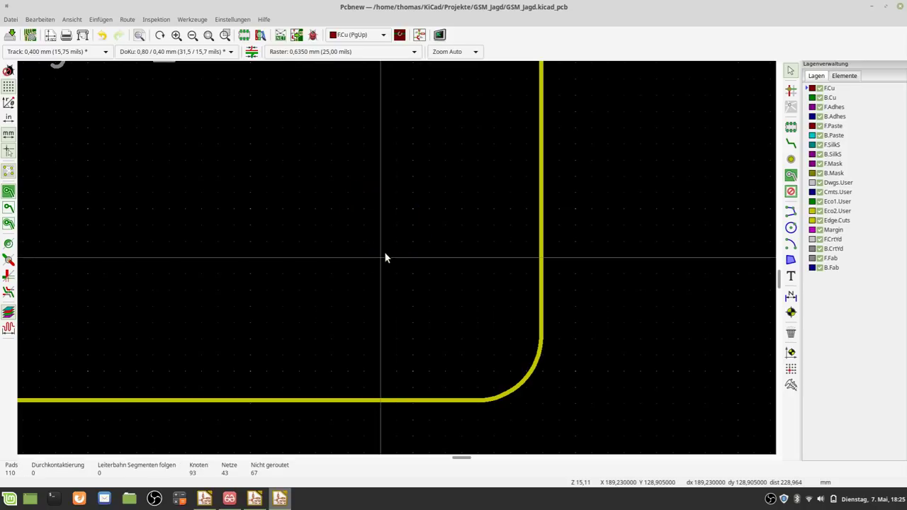
Step: Set footprint H1's position to X 189,35 and Y 127,5 in its properties
scroll(395, 260, down, 2)
scroll(396, 261, down, 1)
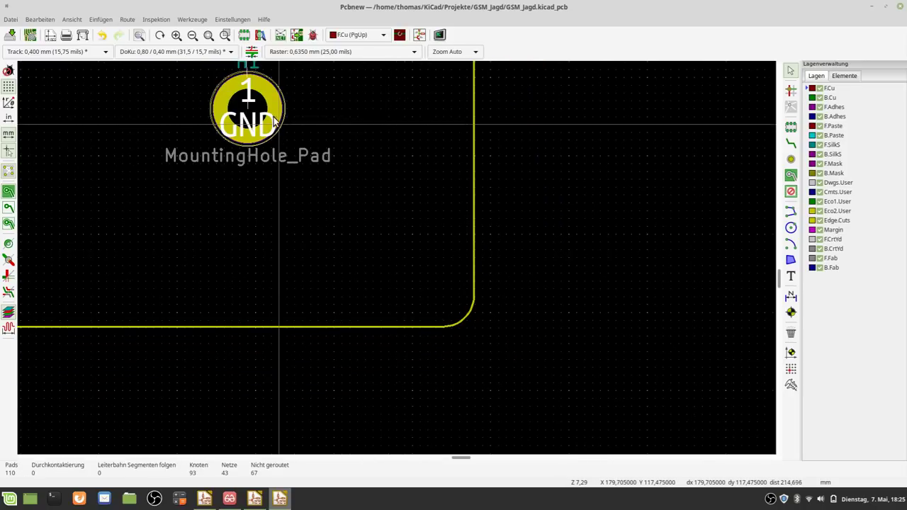
scroll(276, 122, up, 1)
click(395, 261)
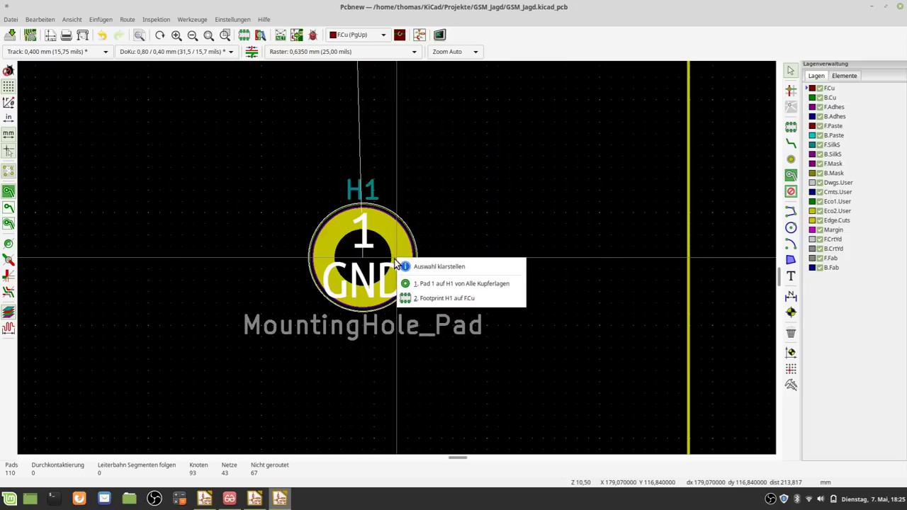
click(420, 301)
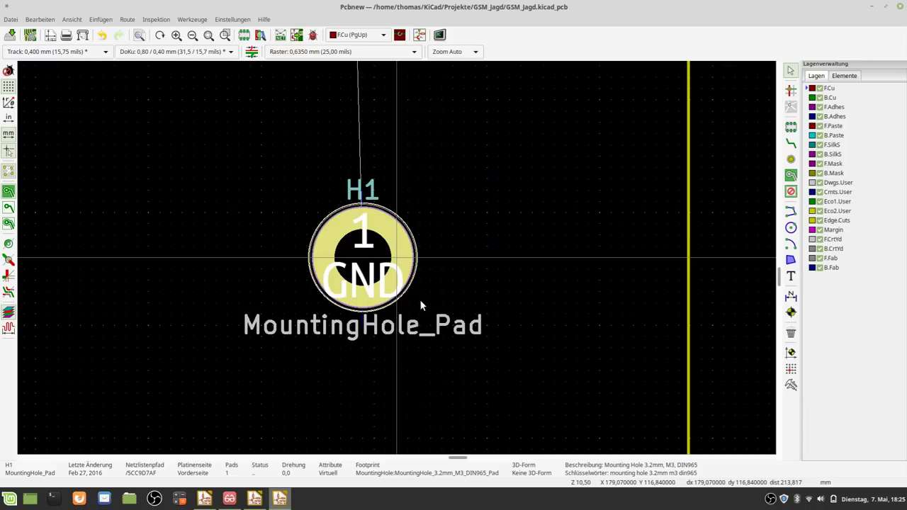
key(e)
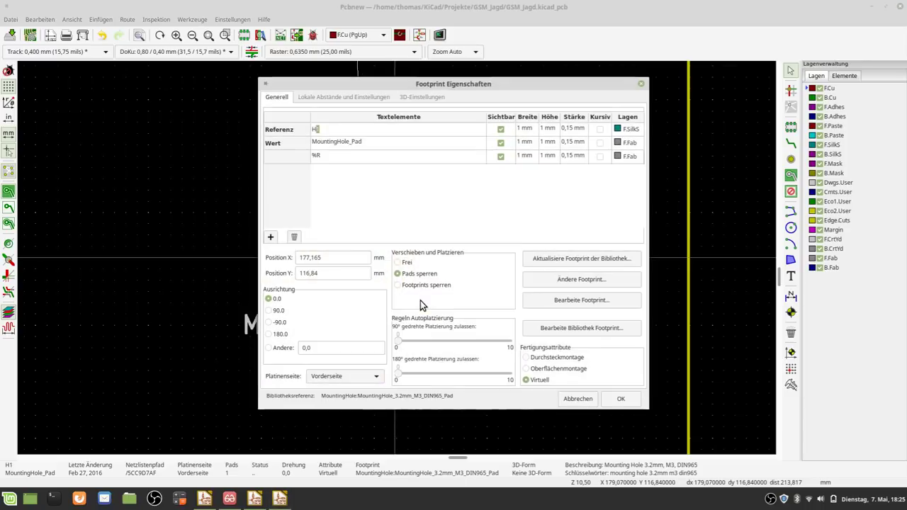
click(342, 257)
text(189)
text(,35)
key(Tab)
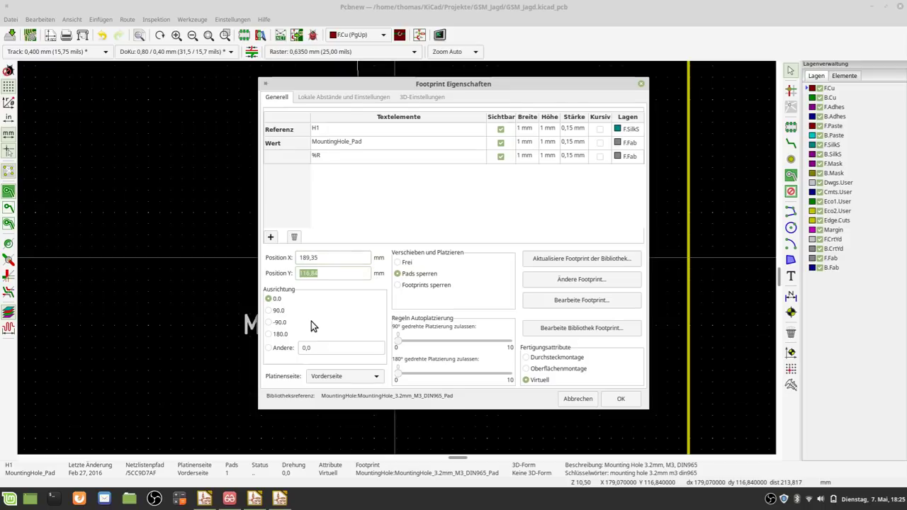
text(127,)
text(5)
key(Return)
scroll(406, 262, down, 2)
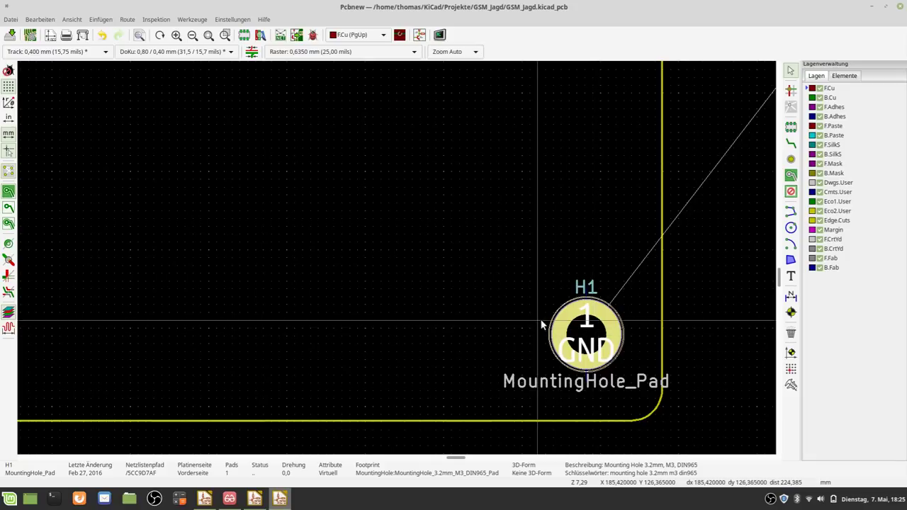
scroll(543, 315, down, 1)
scroll(395, 262, down, 4)
scroll(391, 244, down, 2)
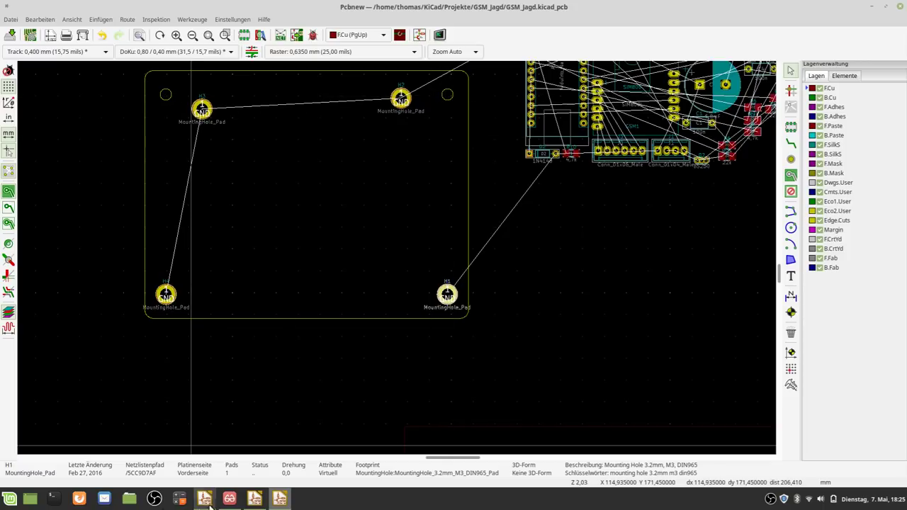
Step: Bring up the enclosure datasheet and scroll from page 2 down to page 3's 80 mm-wide drawing
click(228, 498)
scroll(621, 170, up, 4)
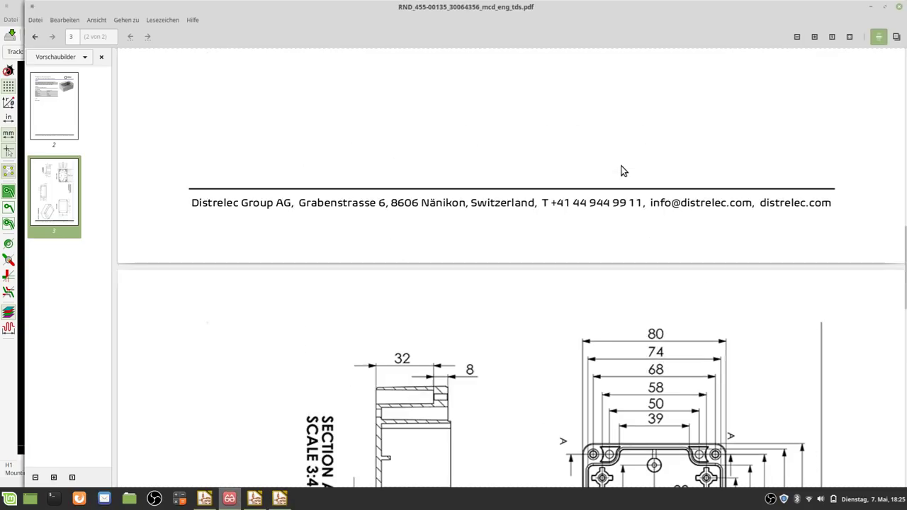
scroll(621, 170, up, 5)
scroll(621, 170, up, 5)
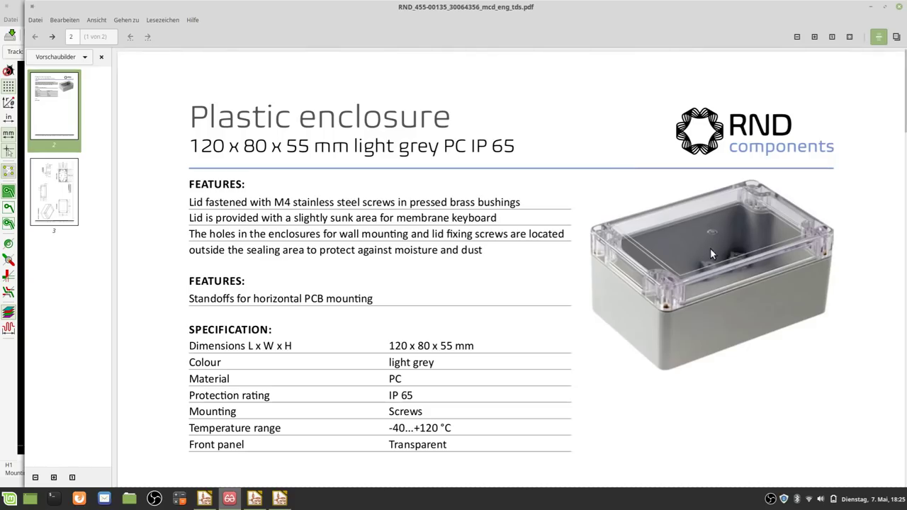
scroll(712, 252, down, 3)
scroll(708, 255, down, 5)
scroll(698, 255, down, 5)
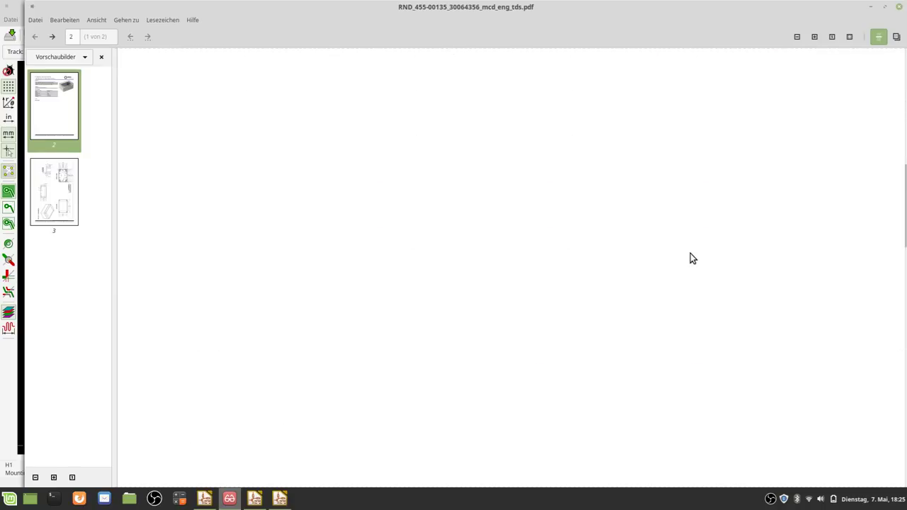
scroll(693, 259, down, 3)
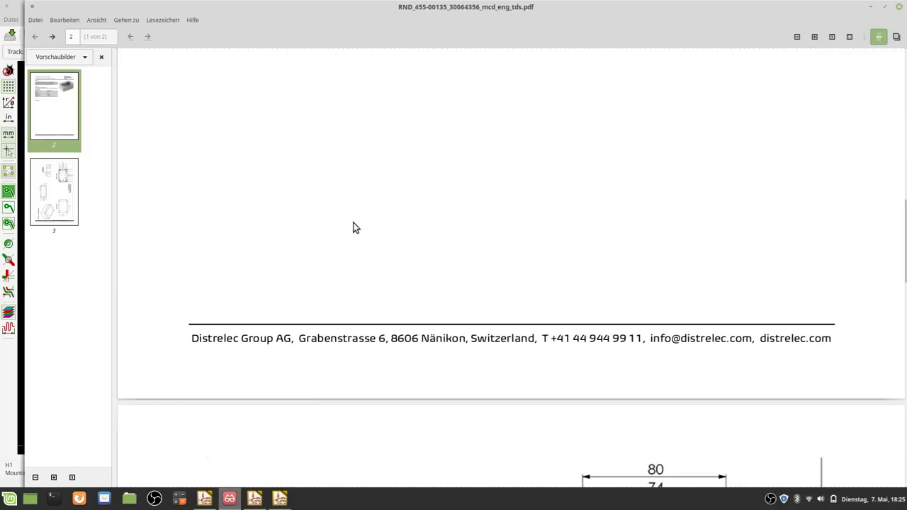